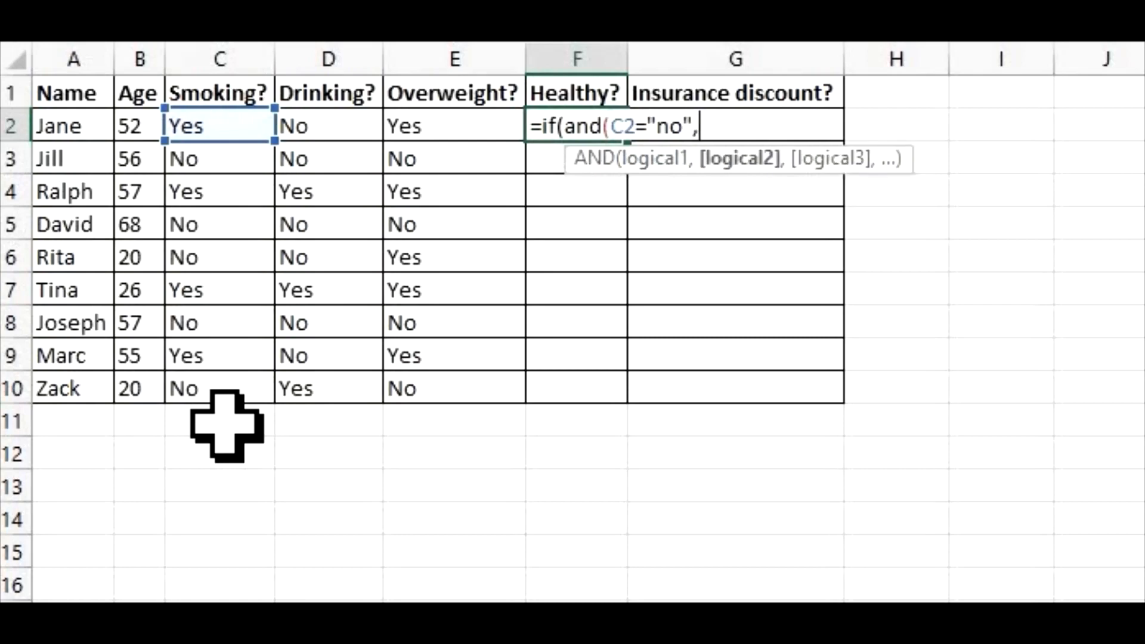
# Extend the AND test in F2 with the conditions D2="no" and E2="no", and close the test
pyautogui.click(370, 134)
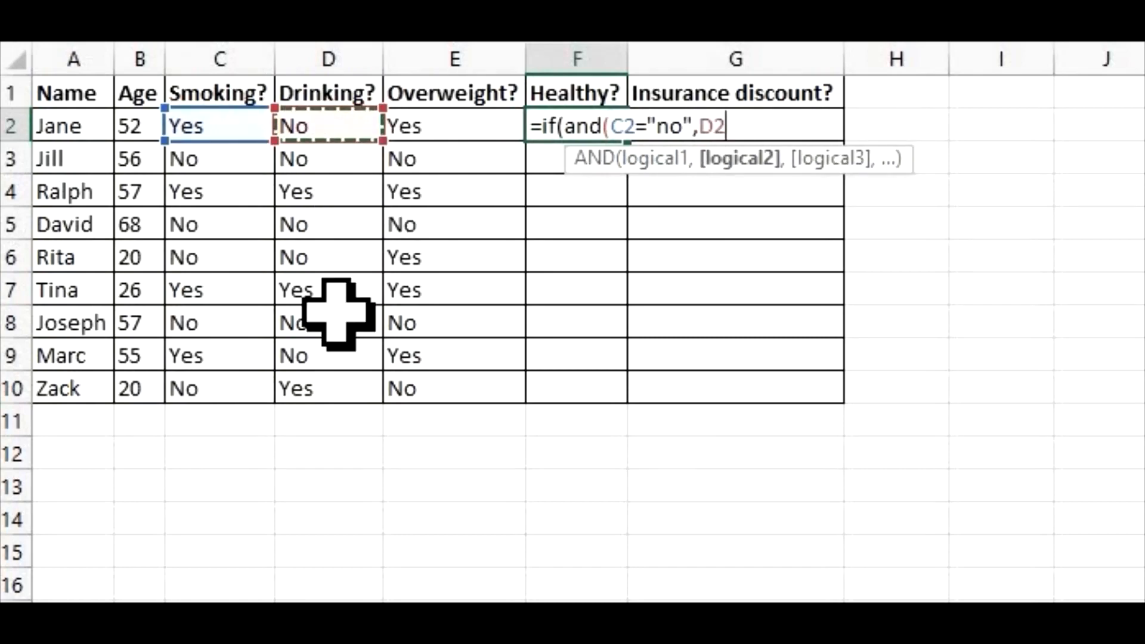
pyautogui.write('=')
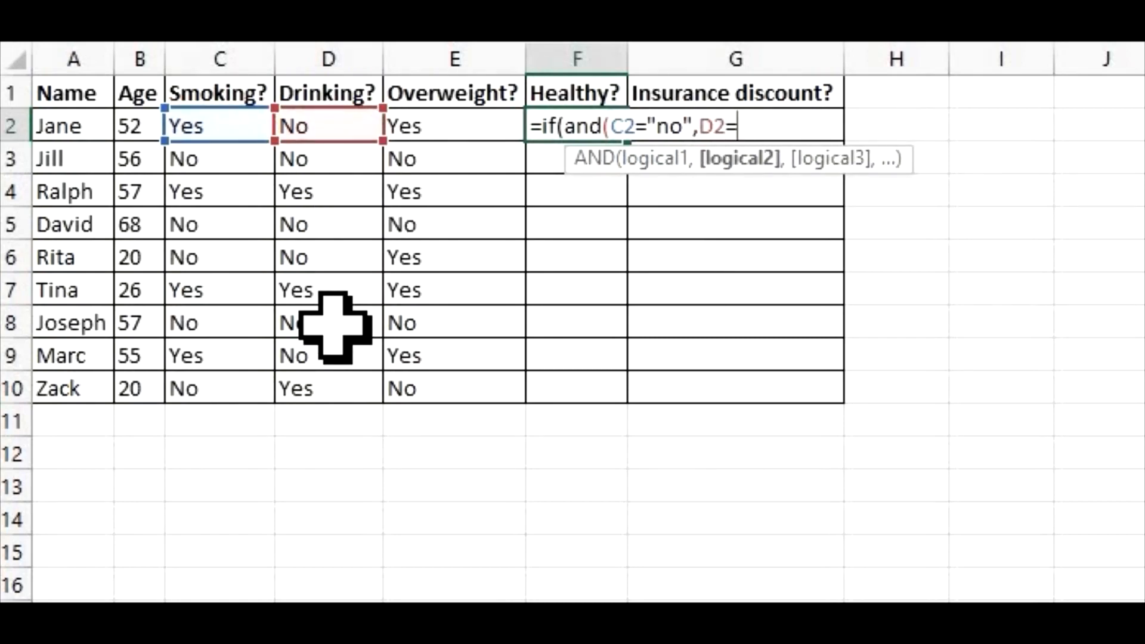
pyautogui.write('"no",')
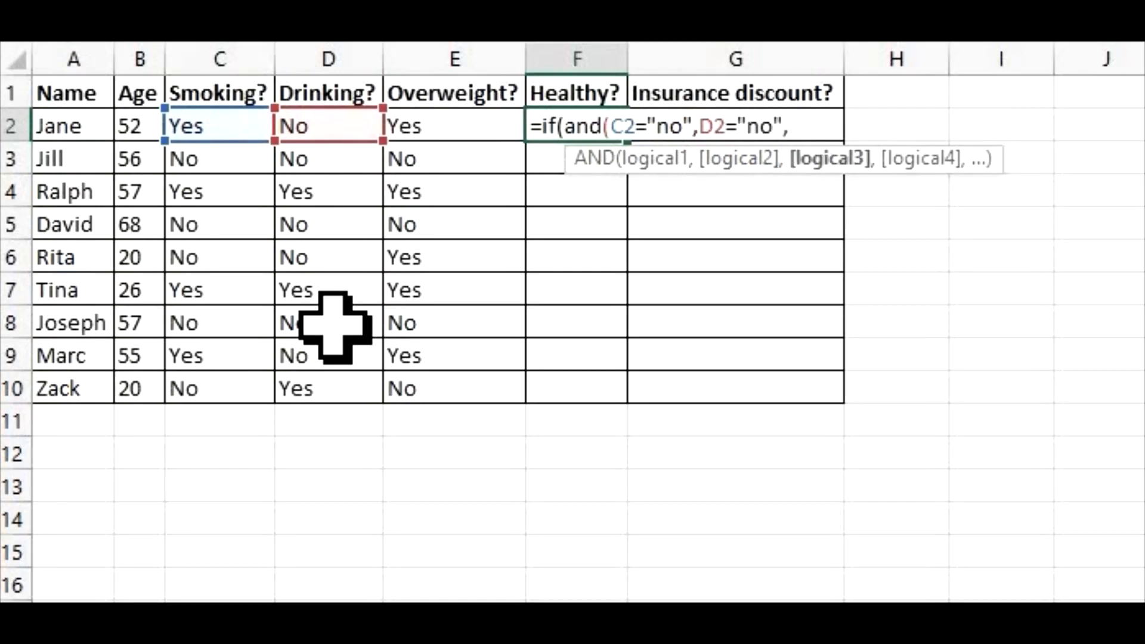
pyautogui.click(481, 138)
pyautogui.write('="no"')
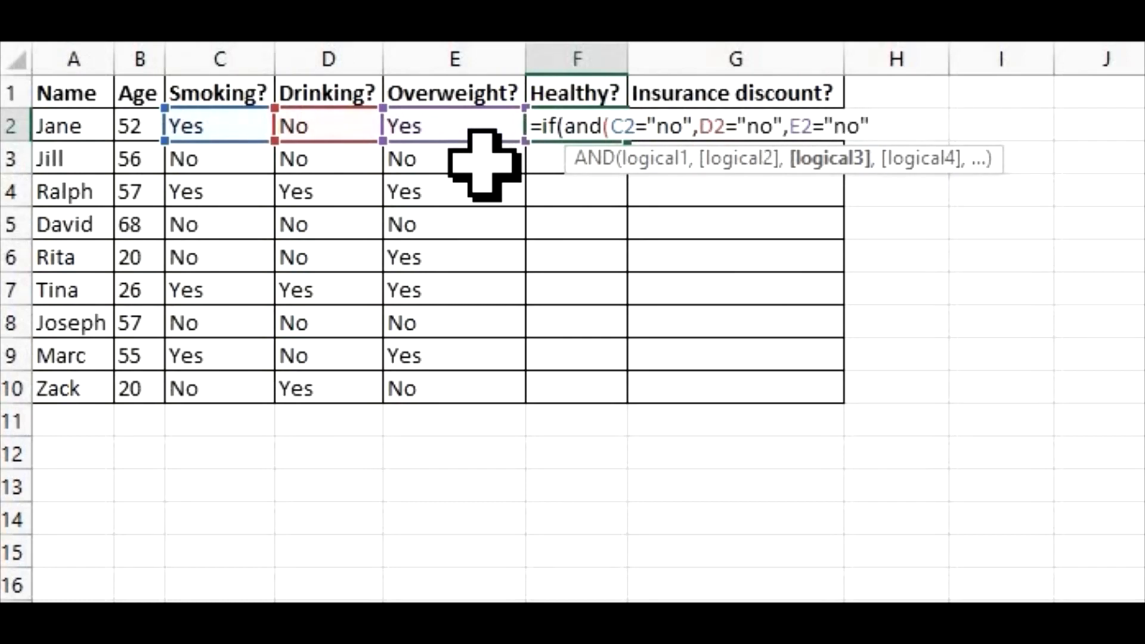
pyautogui.write(')')
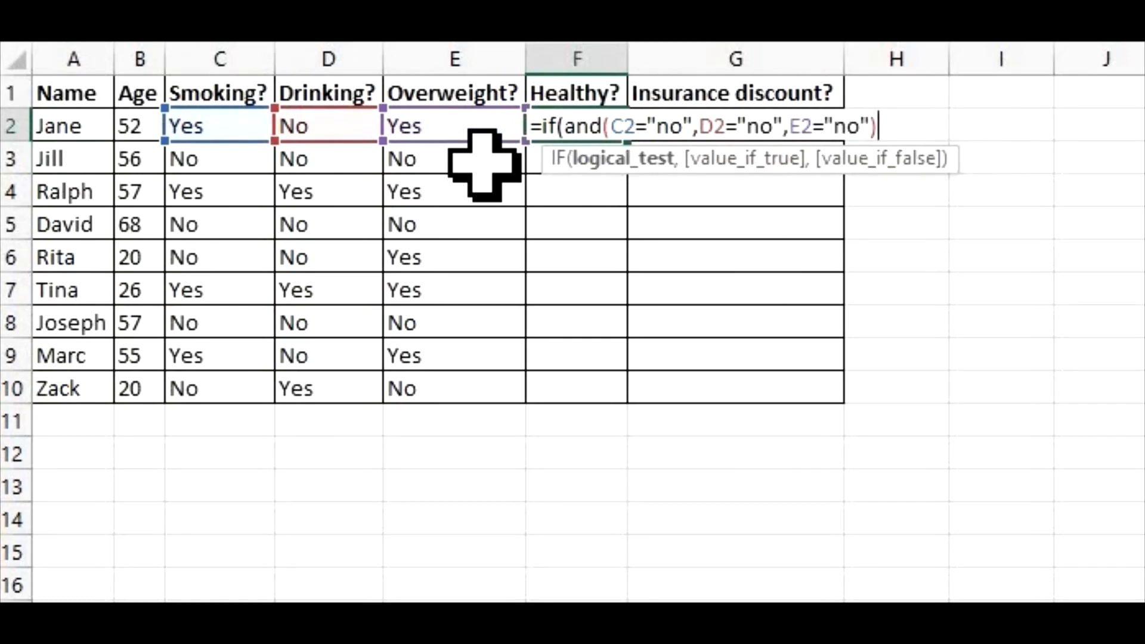
# Finish the IF formula in F2 with the results "Yes" and "No", and fill it down through F10
pyautogui.write(',"Yes","')
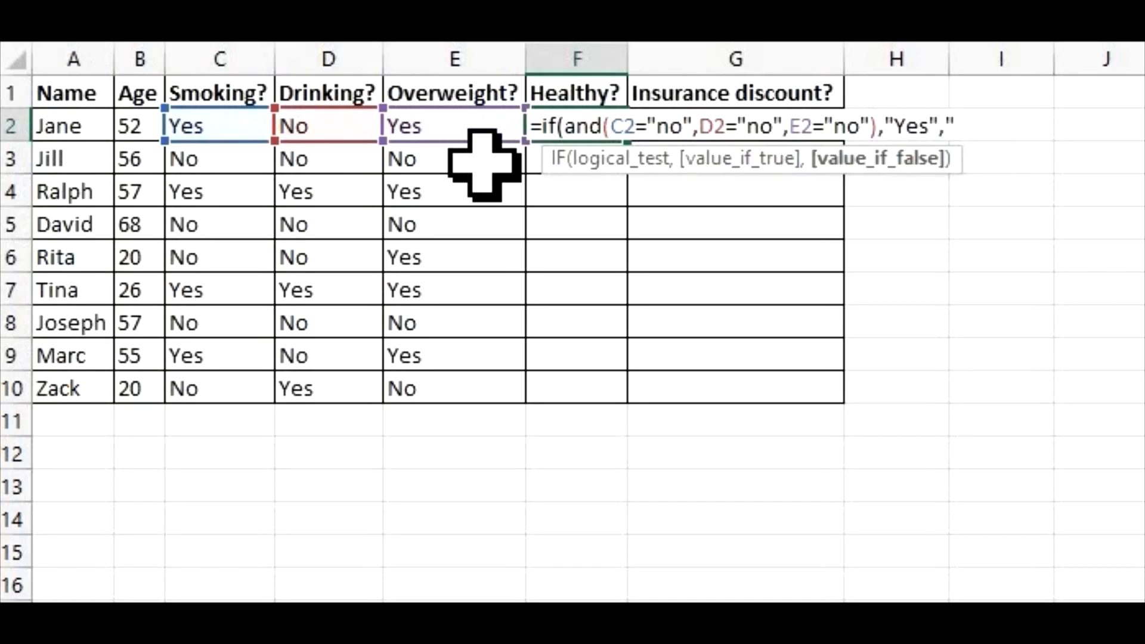
pyautogui.write('No"')
pyautogui.press('Return')
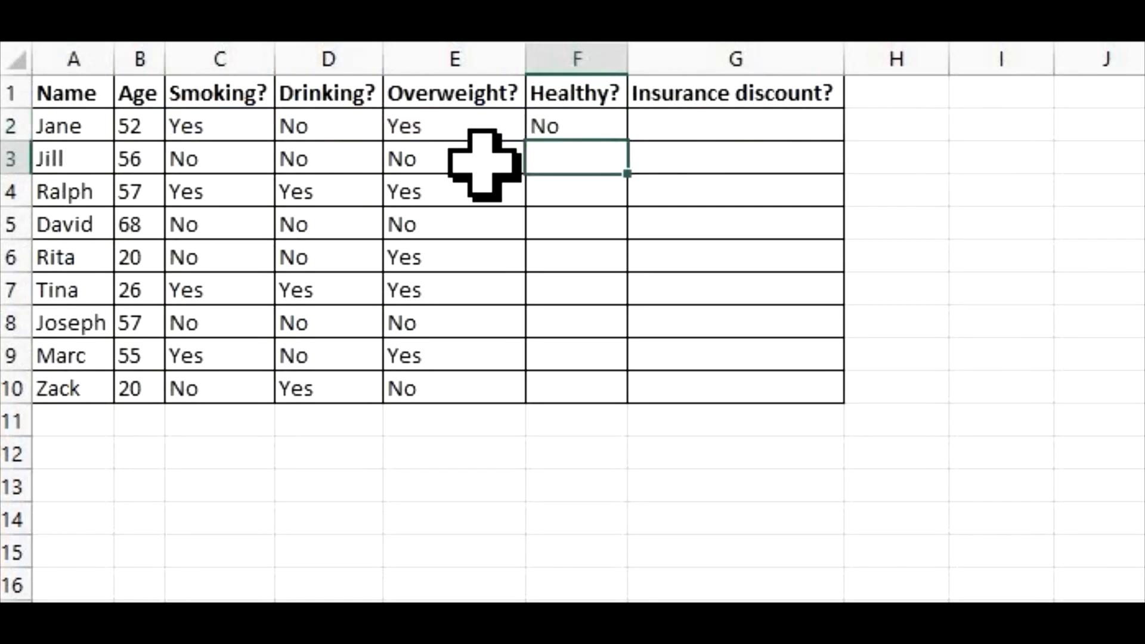
pyautogui.press('Up')
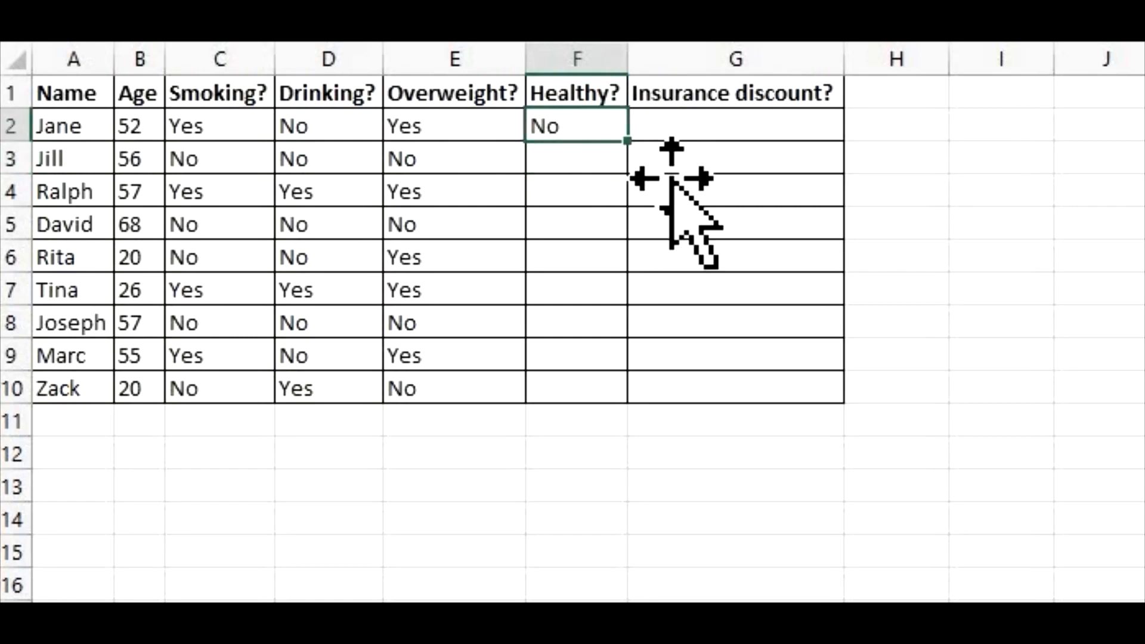
pyautogui.moveTo(627, 141); pyautogui.dragTo(600, 395)
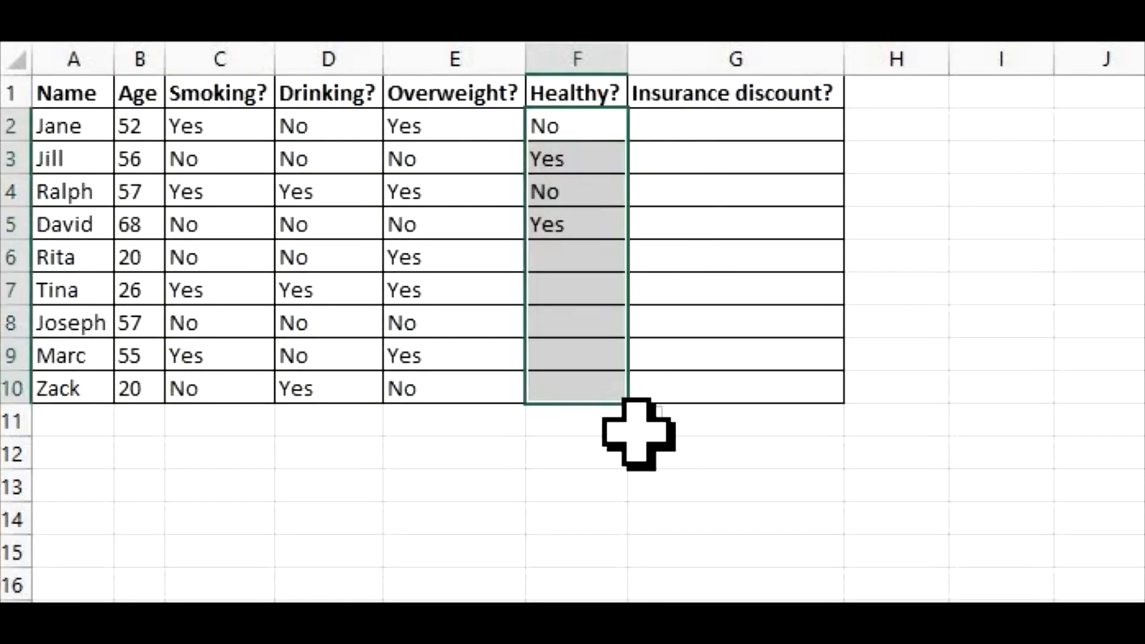
# Compare the Healthy? results in rows 3 and 8 with their Smoking?, Drinking? and Overweight? answers
pyautogui.click(531, 153)
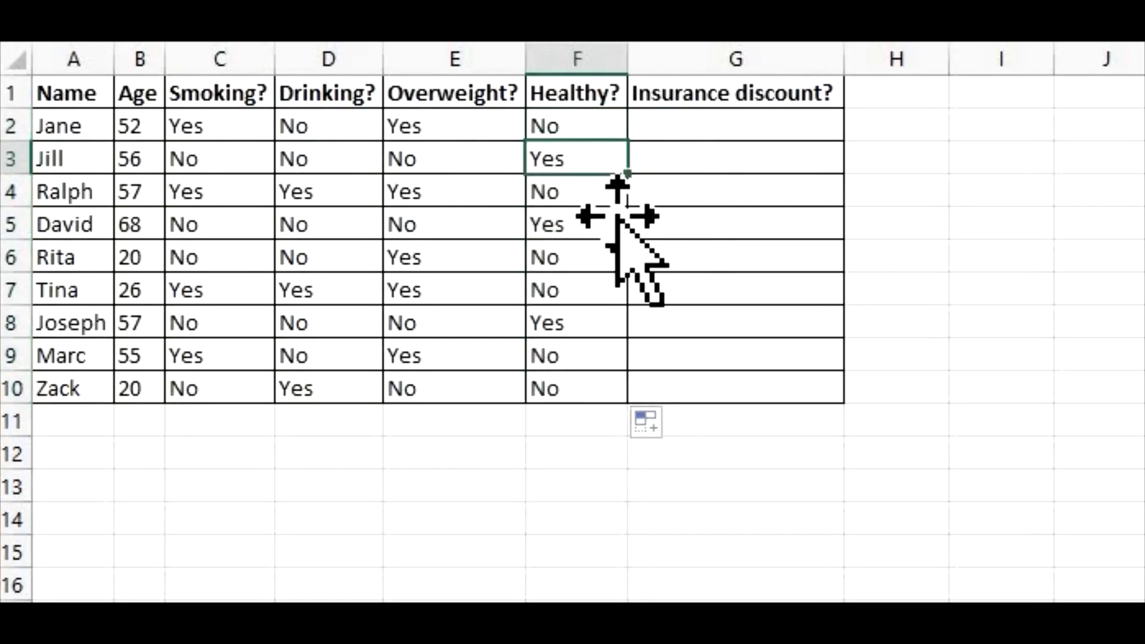
pyautogui.moveTo(455, 167); pyautogui.dragTo(192, 169)
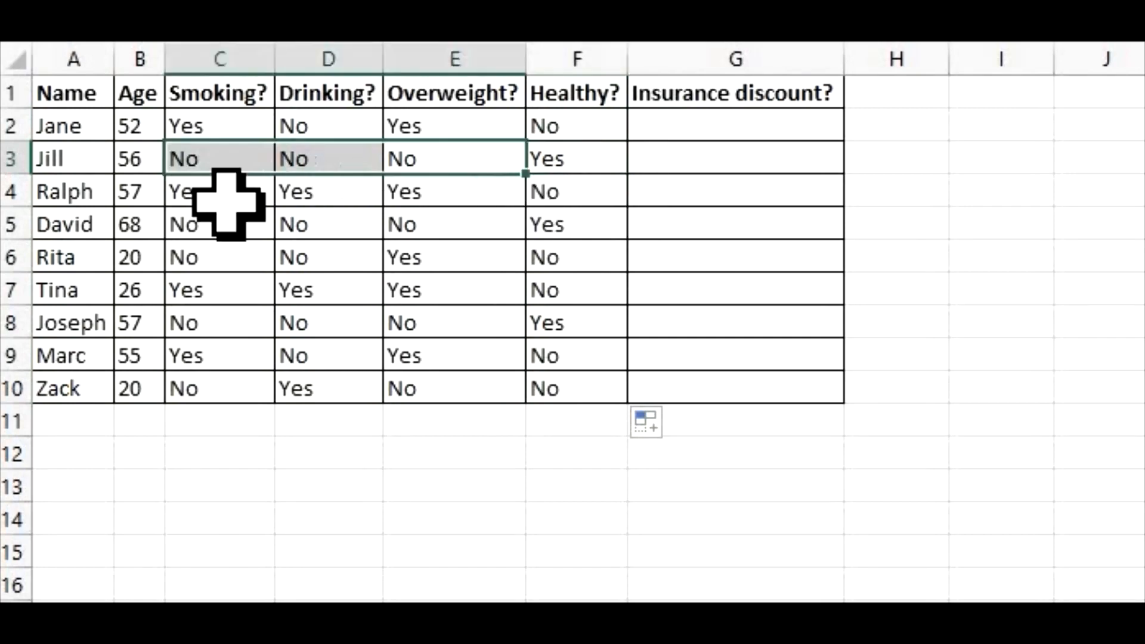
pyautogui.click(574, 327)
pyautogui.moveTo(507, 334); pyautogui.dragTo(233, 334)
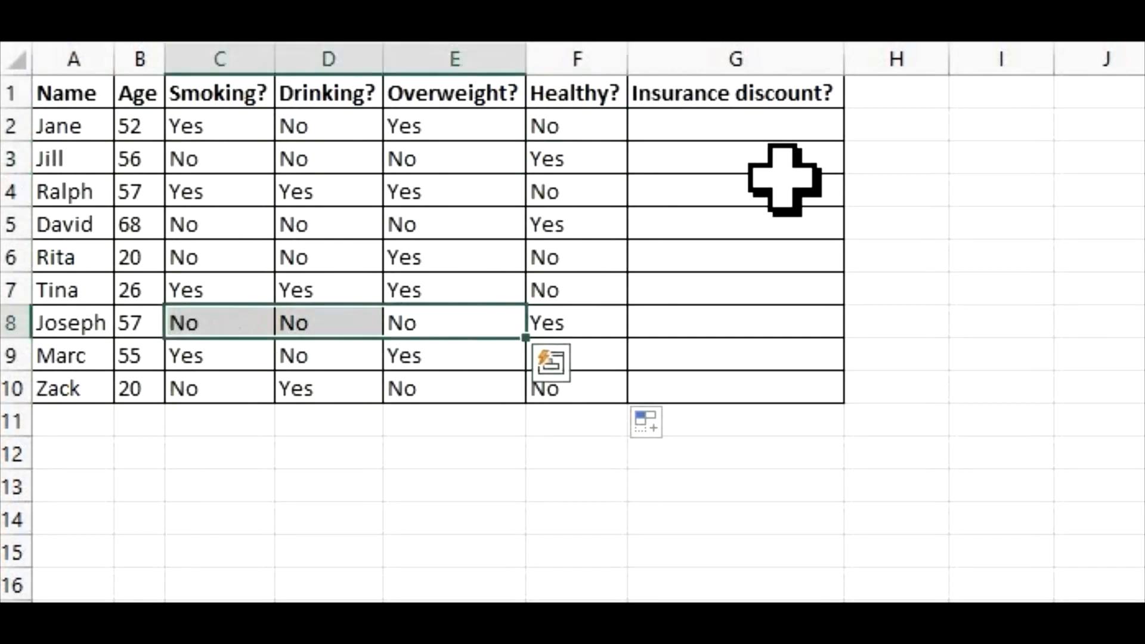
pyautogui.click(775, 131)
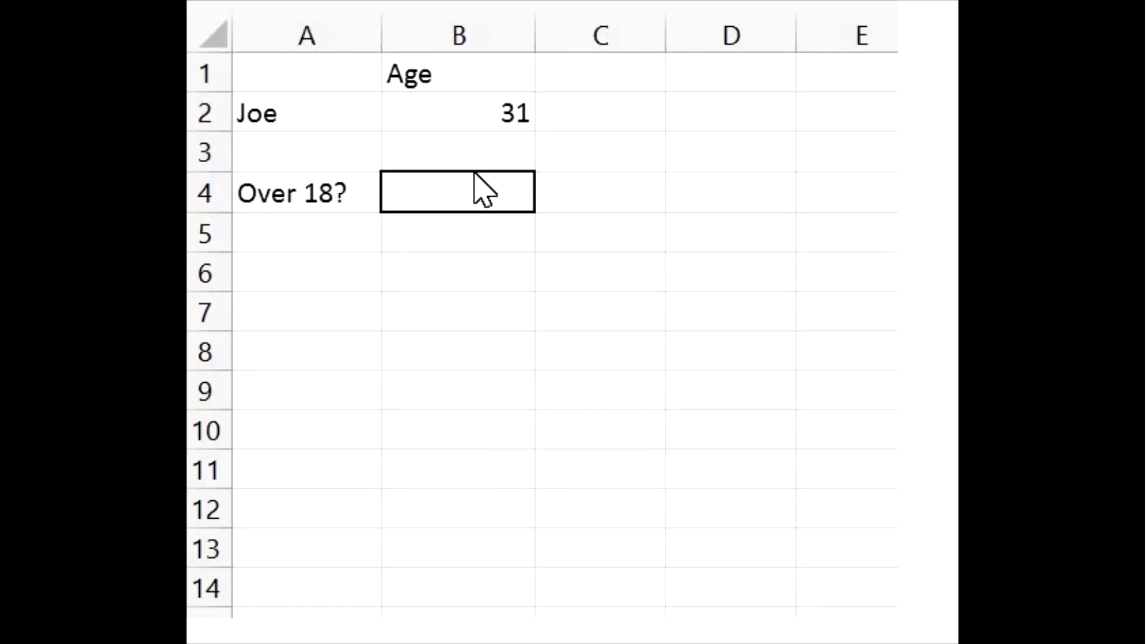
# Enter the formula =IF(B2>18,"yes","no") in B4 to test whether the age is over 18
pyautogui.click(469, 204)
pyautogui.write('=IF(')
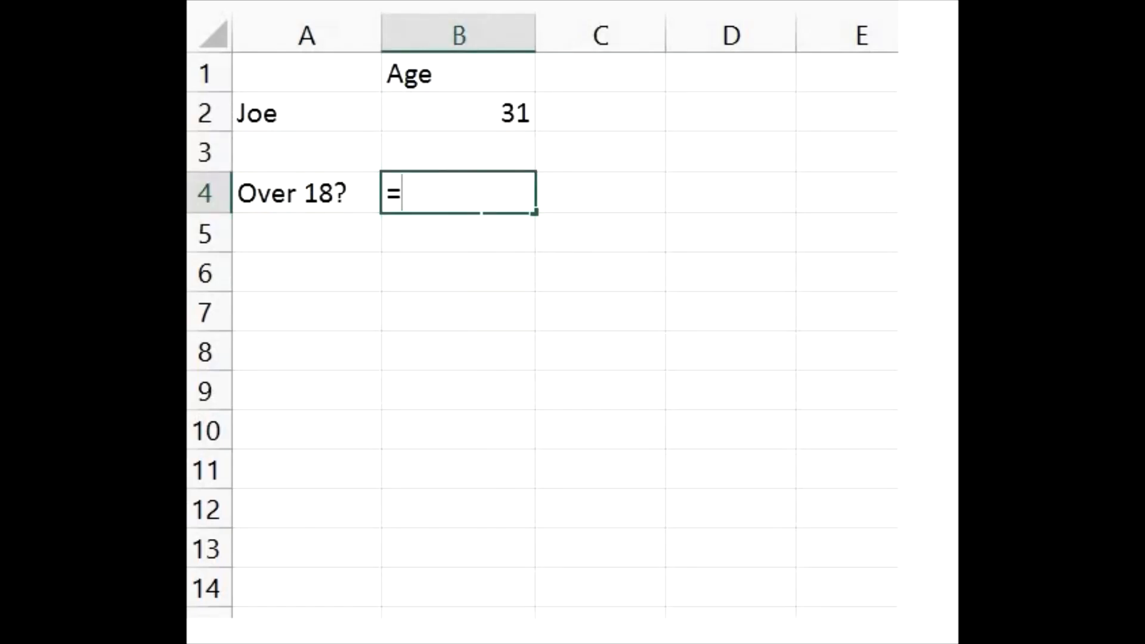
pyautogui.click(513, 112)
pyautogui.write('>18,')
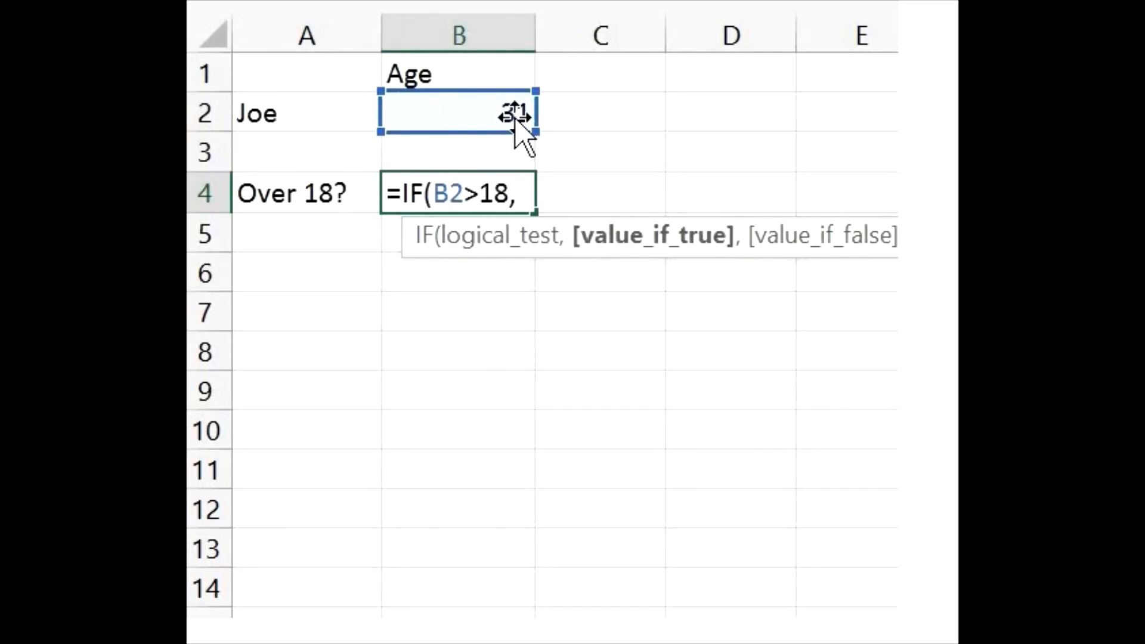
pyautogui.write('"yes","n')
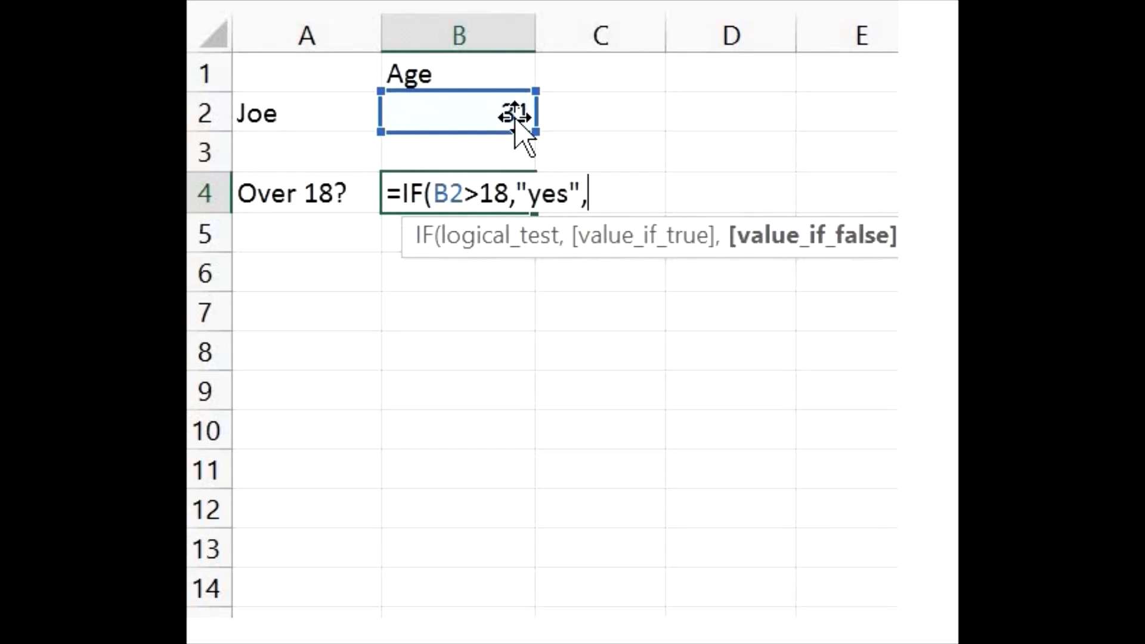
pyautogui.write('o")')
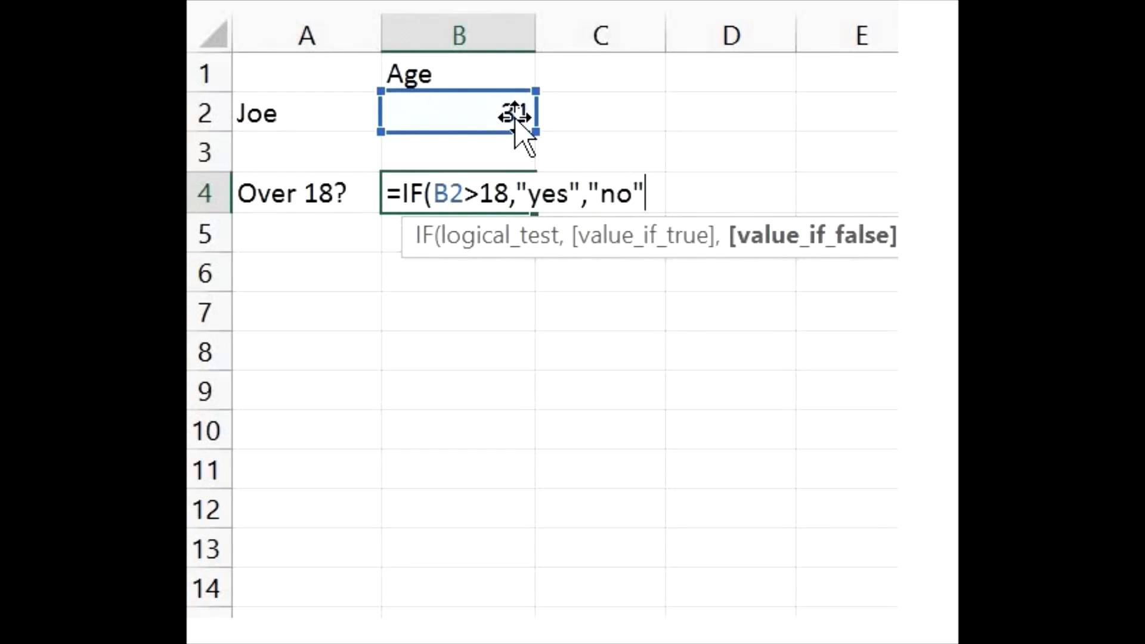
pyautogui.press('Return')
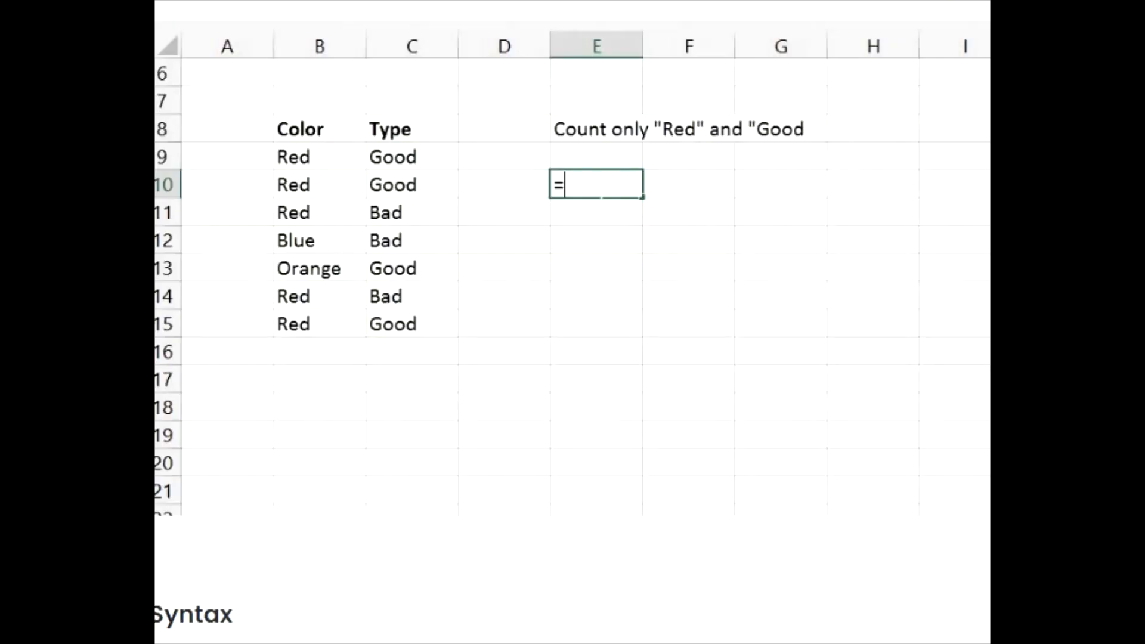
# Complete the formula in E10 as =COUNTIFS(B9:B15,"Red",C9:C15,"Good")
pyautogui.write('C')
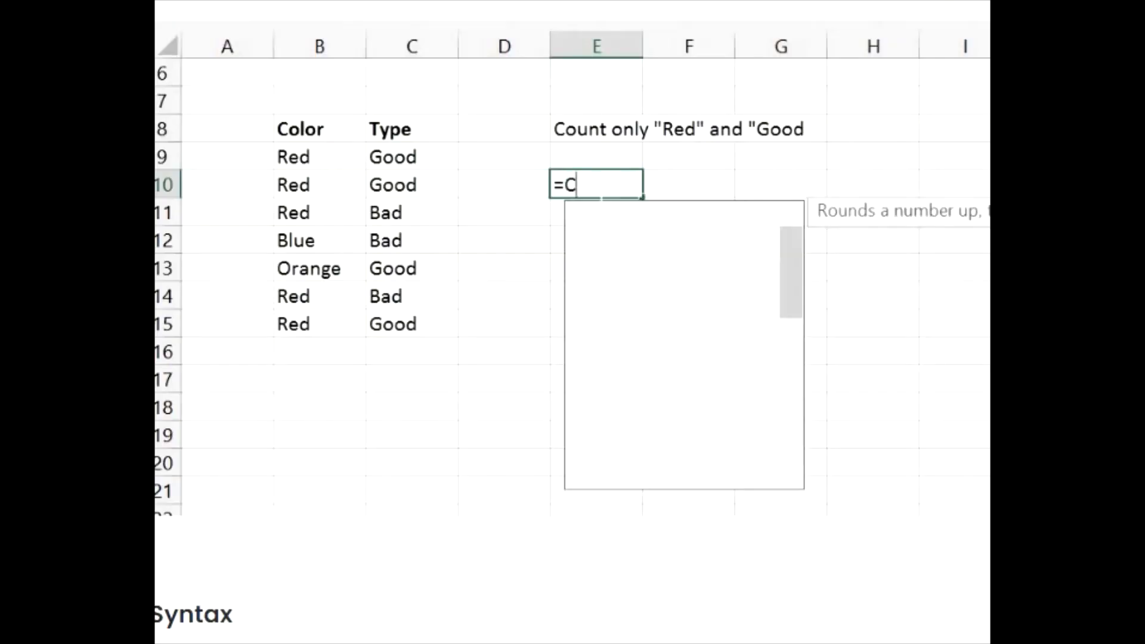
pyautogui.write('OUNTIFS(')
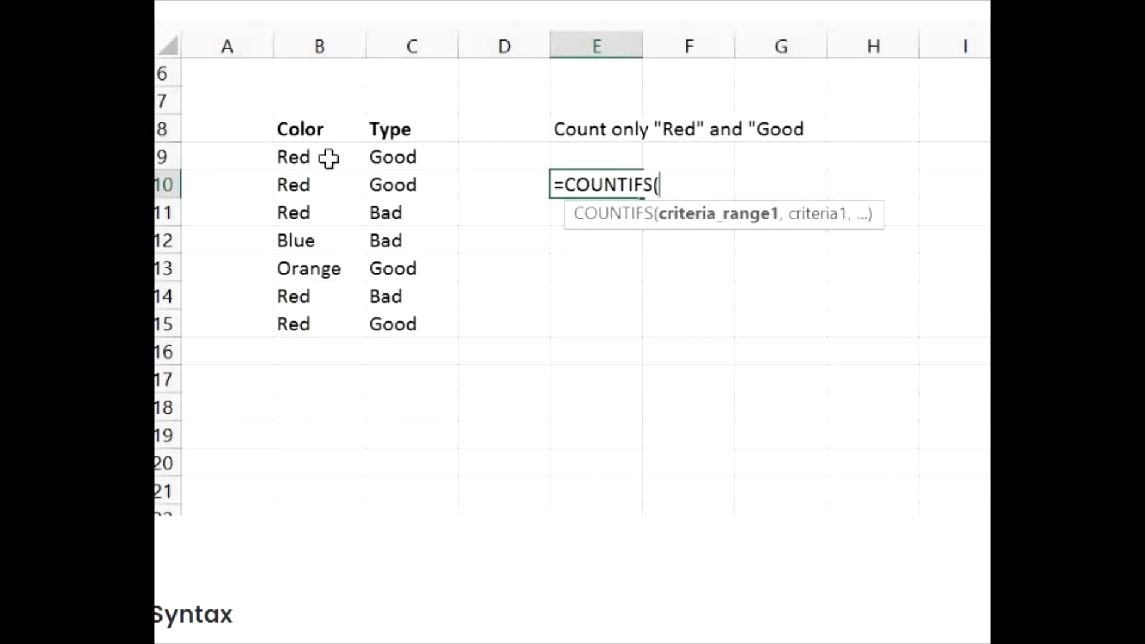
pyautogui.moveTo(329, 159); pyautogui.dragTo(323, 327)
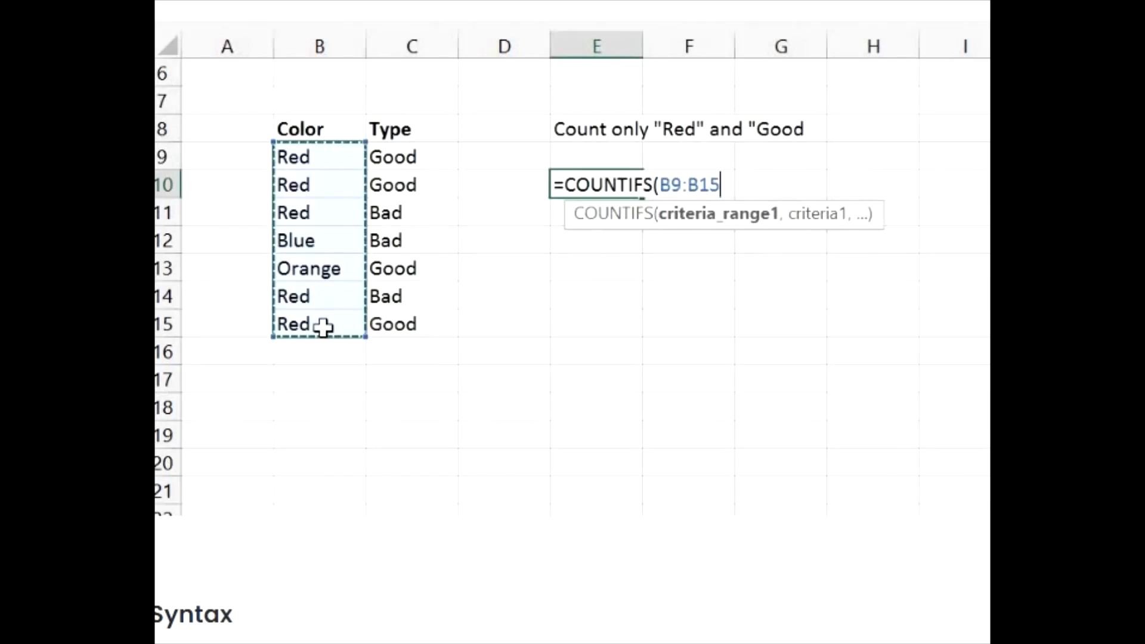
pyautogui.write(',"Red')
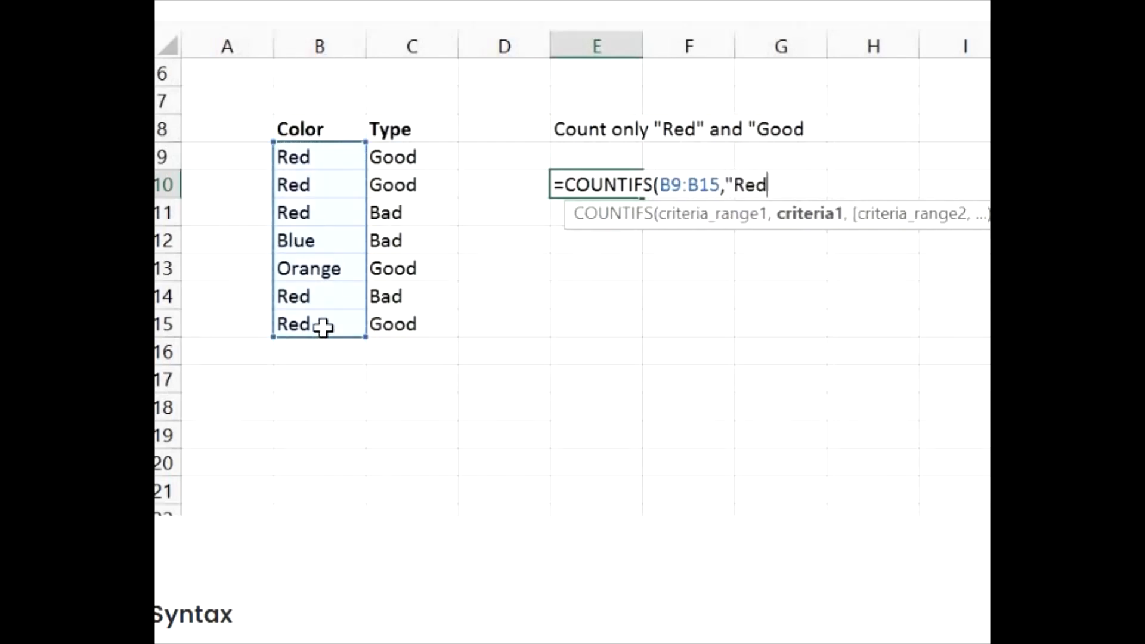
pyautogui.write('",')
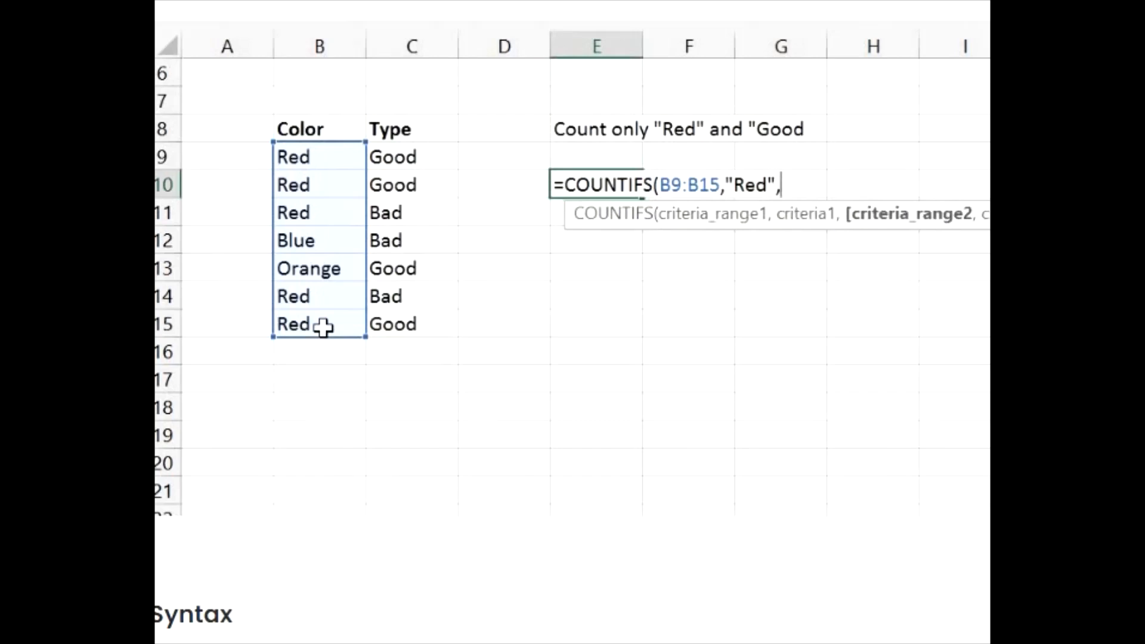
pyautogui.moveTo(410, 162); pyautogui.dragTo(403, 328)
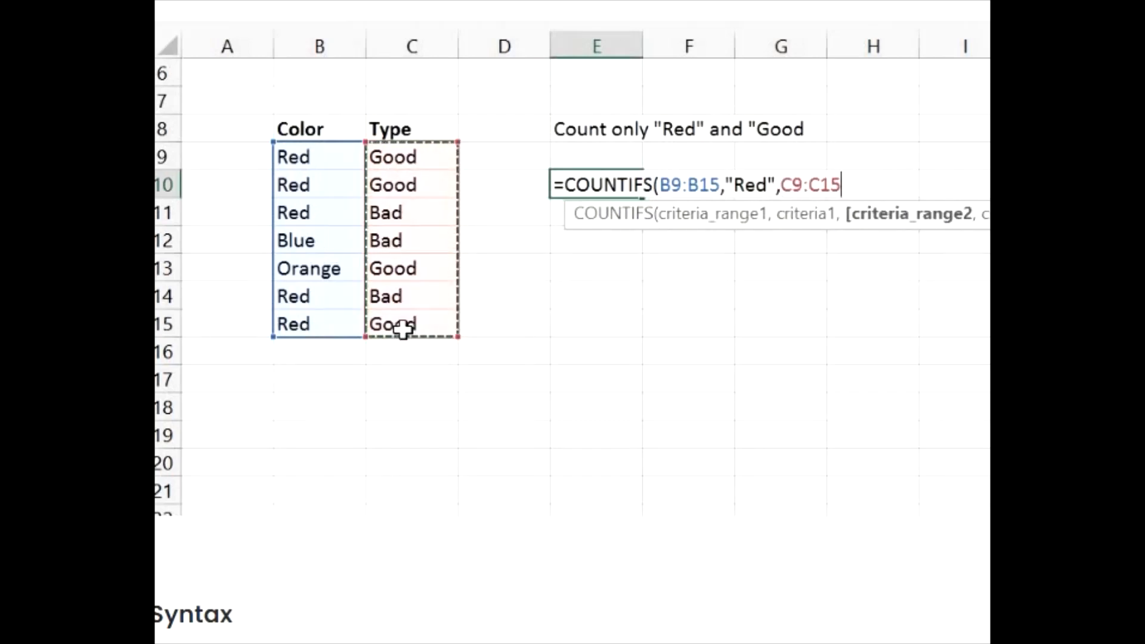
pyautogui.write(',"G')
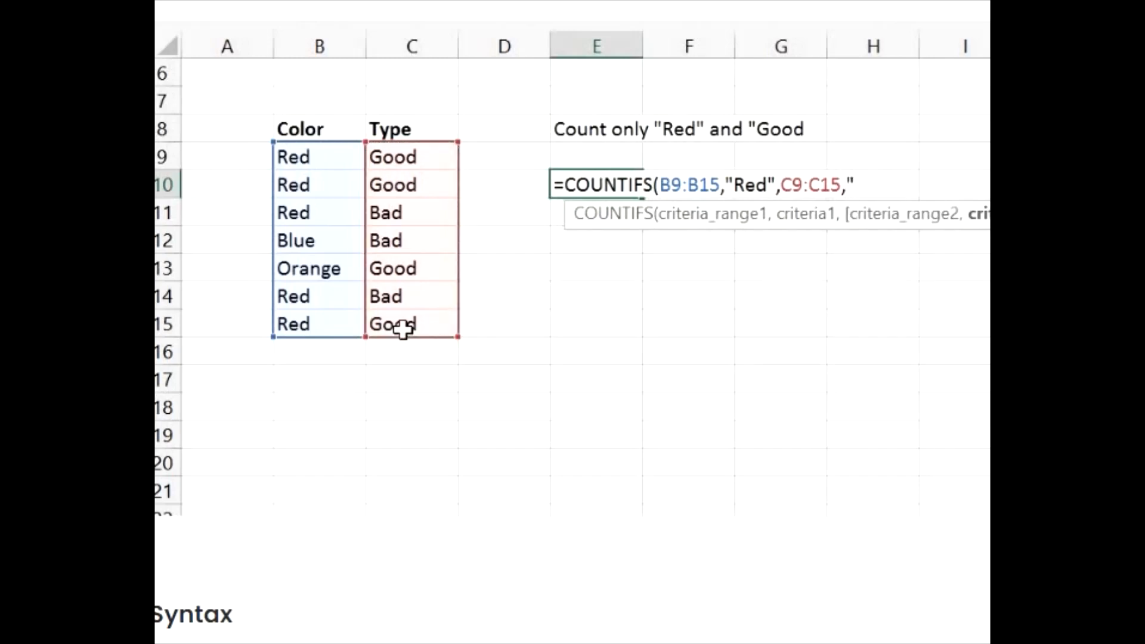
pyautogui.write('ood")')
pyautogui.press('Return')
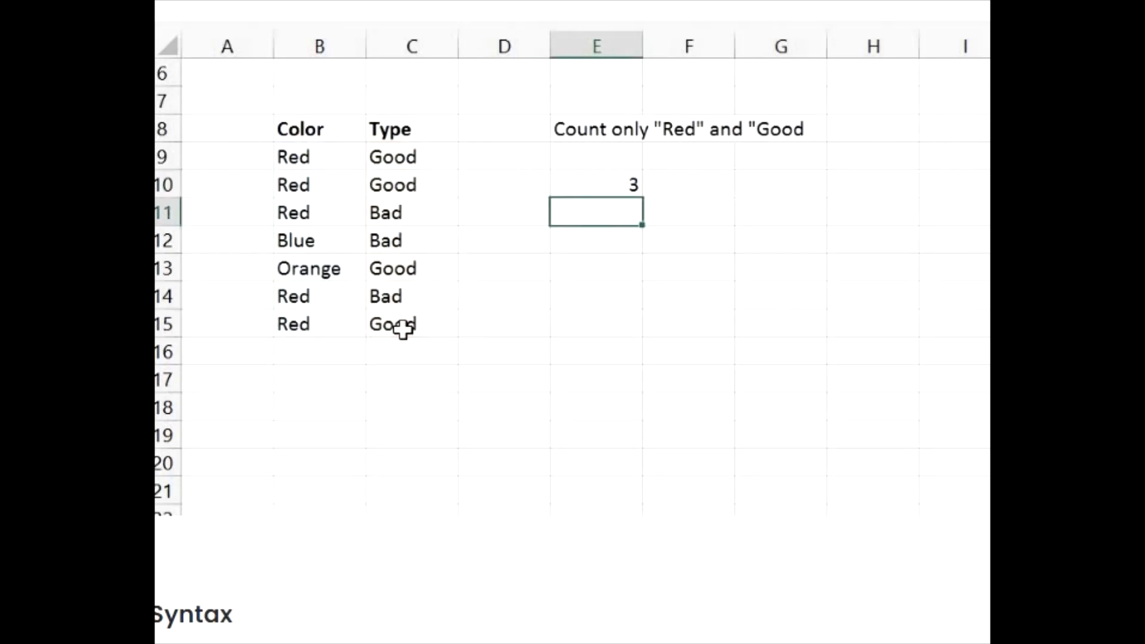
# Enter the label Count Only "Blue and Bad" in E12 and begin a COUNTIFS formula in the cell below it
pyautogui.press('Up')
pyautogui.press('Right')
pyautogui.press('Right')
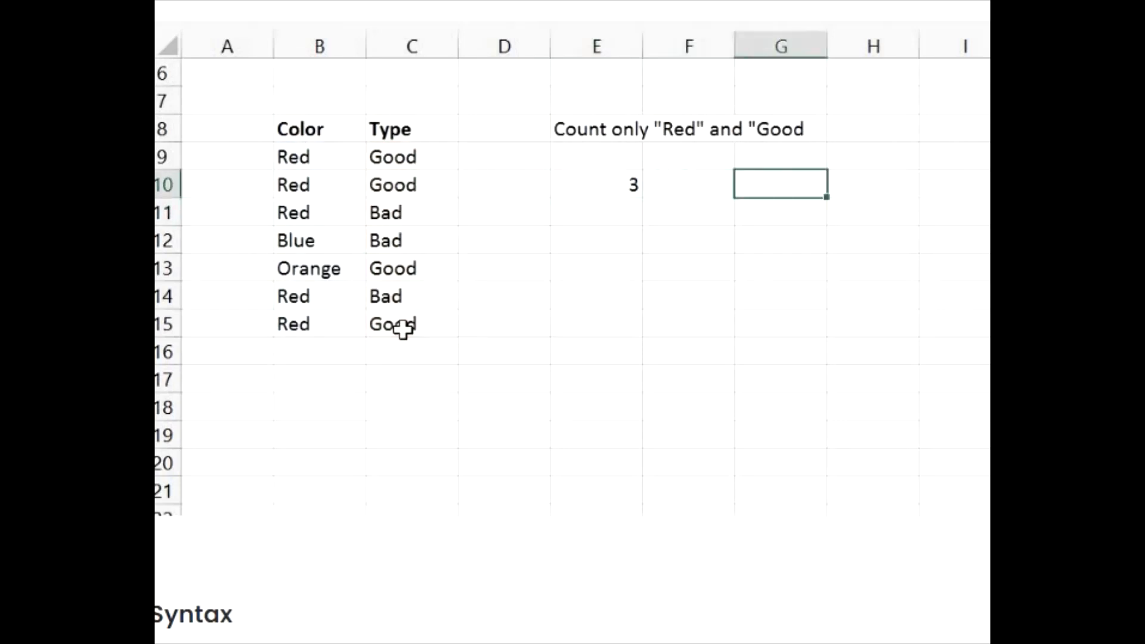
pyautogui.press('Left')
pyautogui.press('Left')
pyautogui.press('Down')
pyautogui.press('Down')
pyautogui.press('Down')
pyautogui.press('Up')
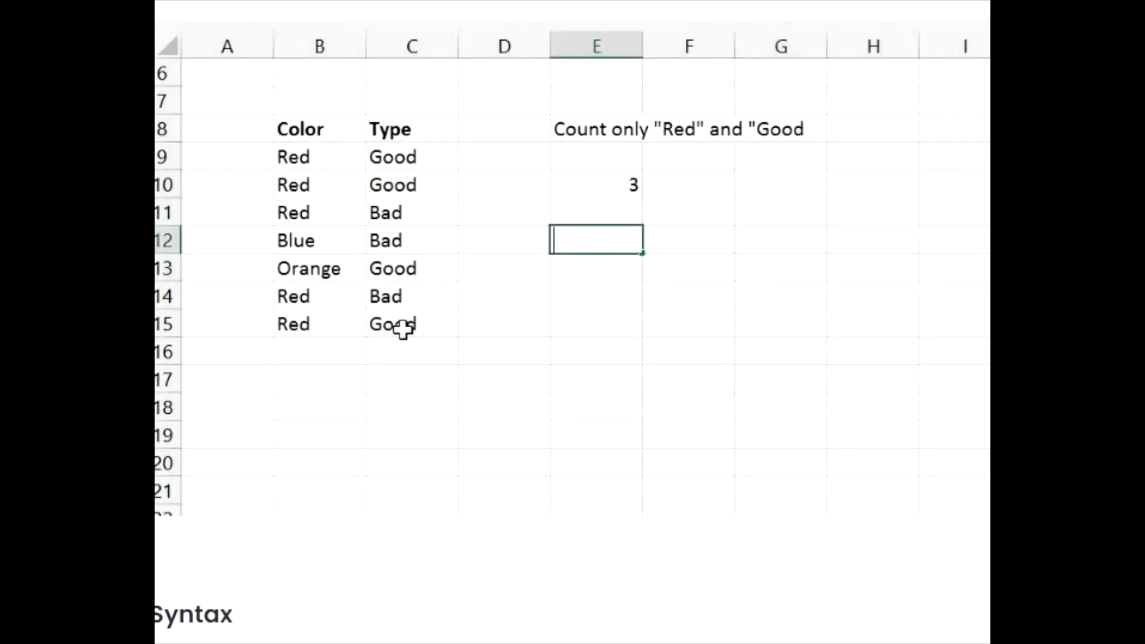
pyautogui.write('Count On')
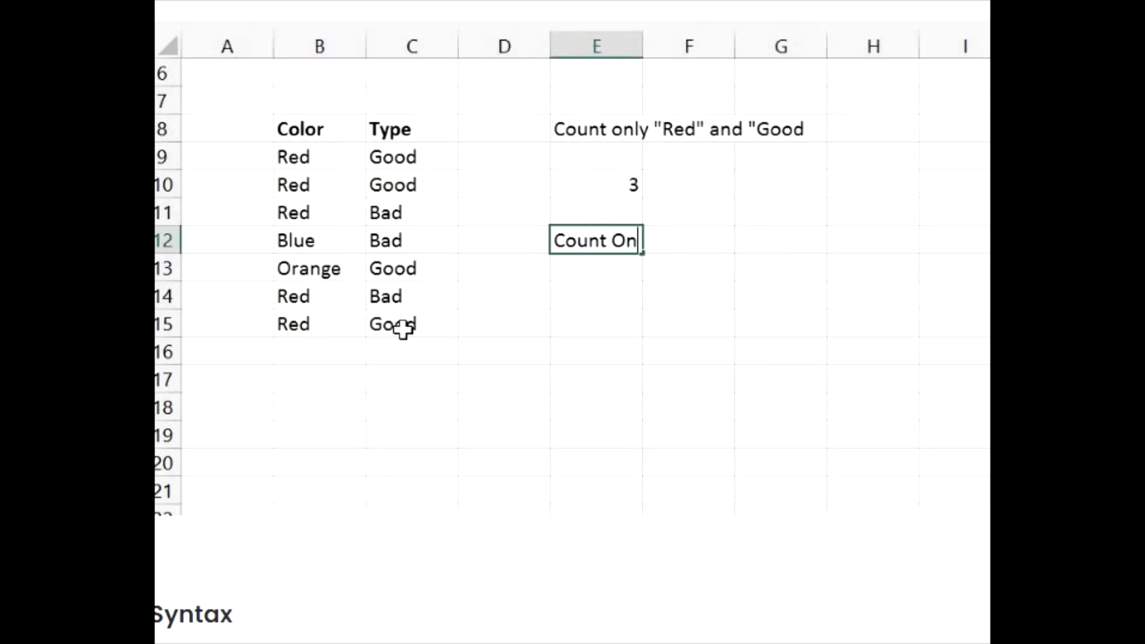
pyautogui.write('ly "Blue')
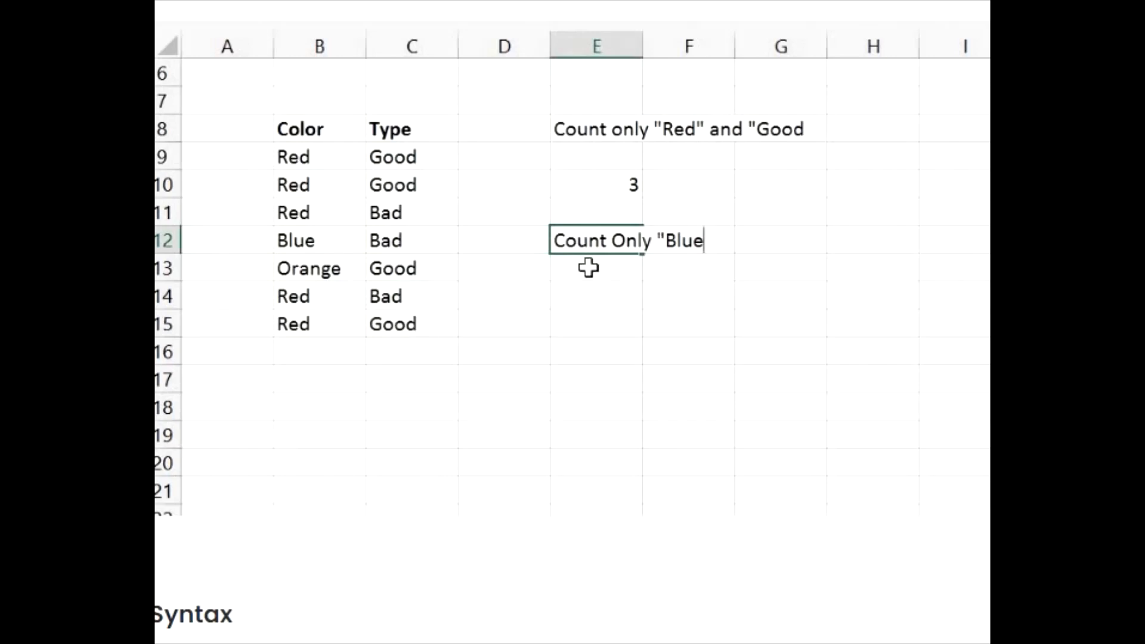
pyautogui.write(' and Bad"')
pyautogui.press('Return')
pyautogui.write('=COUNTI')
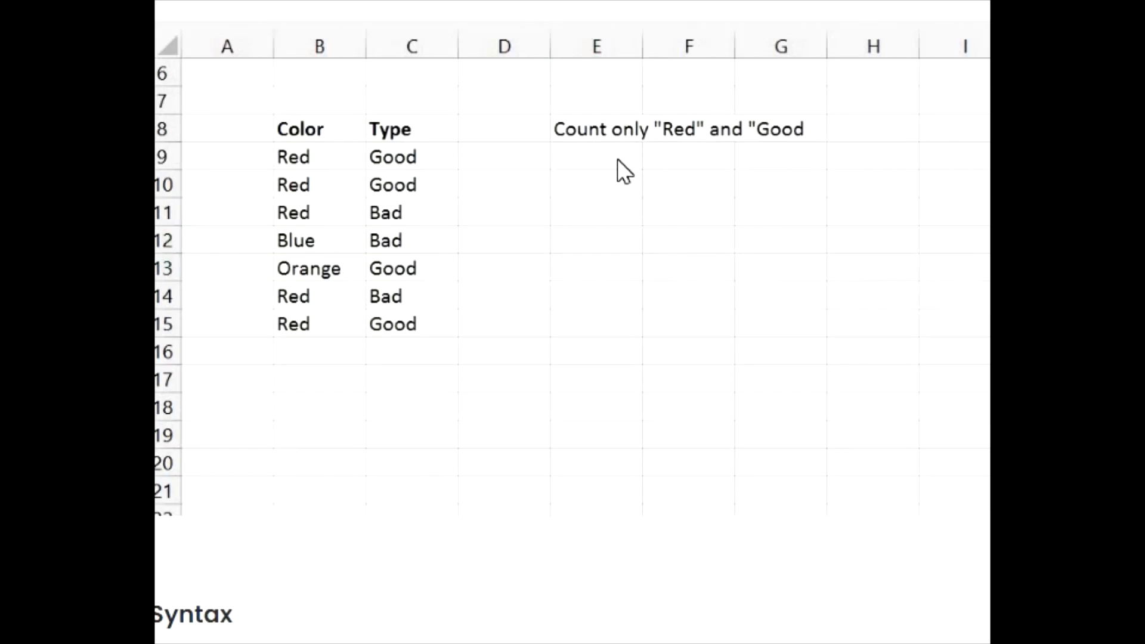
pyautogui.click(595, 197)
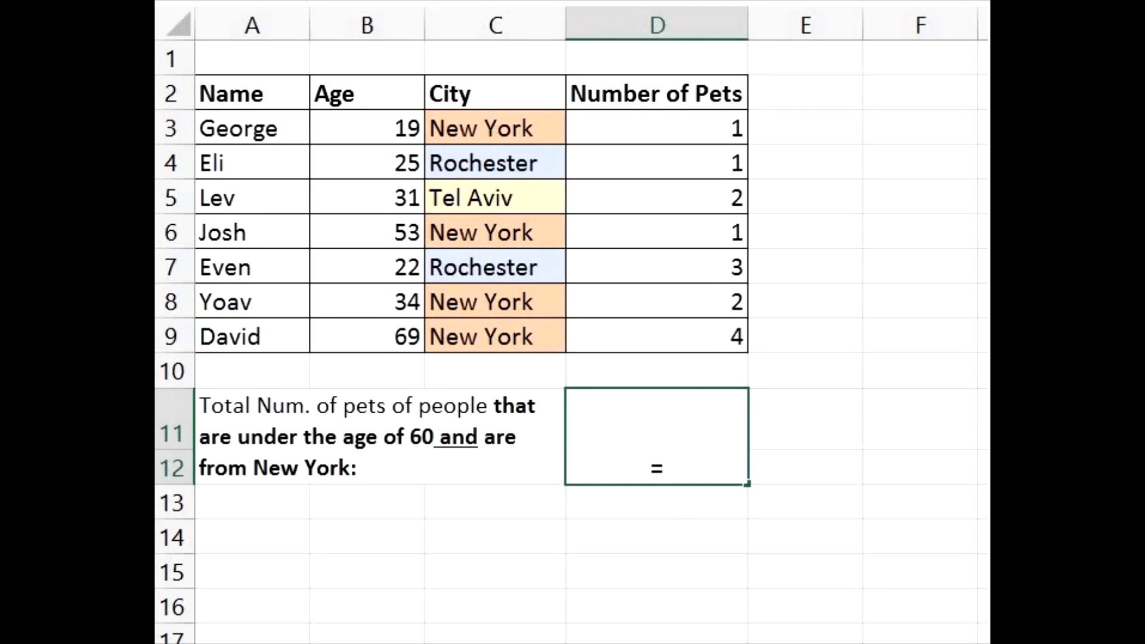
# Begin a SUMIFS formula in D11 with D3:D9 as the sum range and ages B3:B9 limited to "<60"
pyautogui.write('SU')
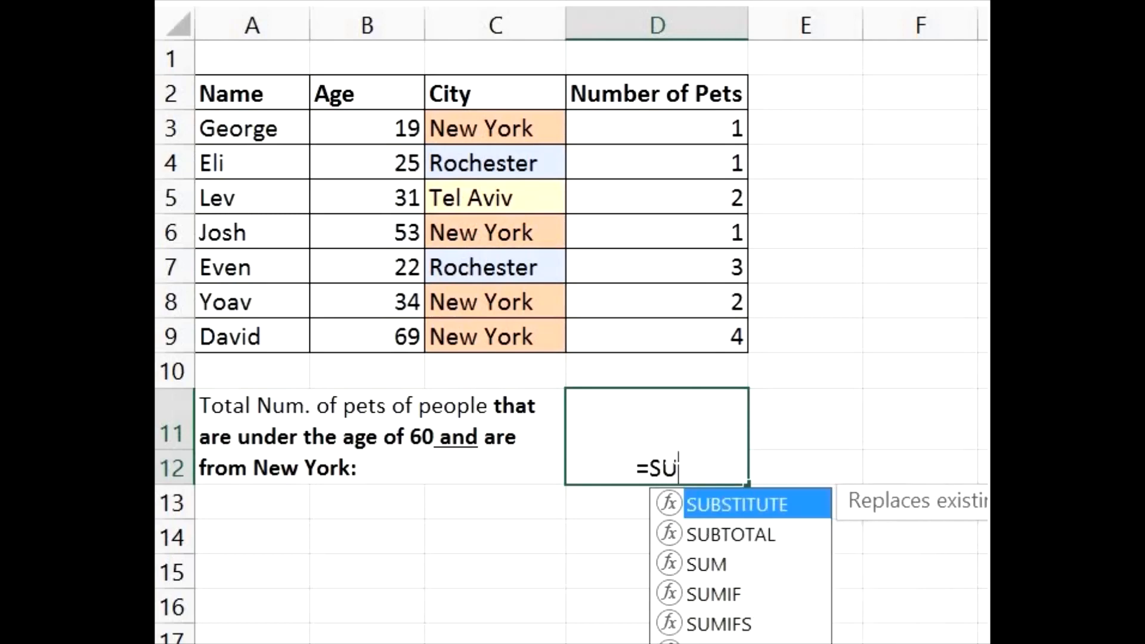
pyautogui.write('MIFS(')
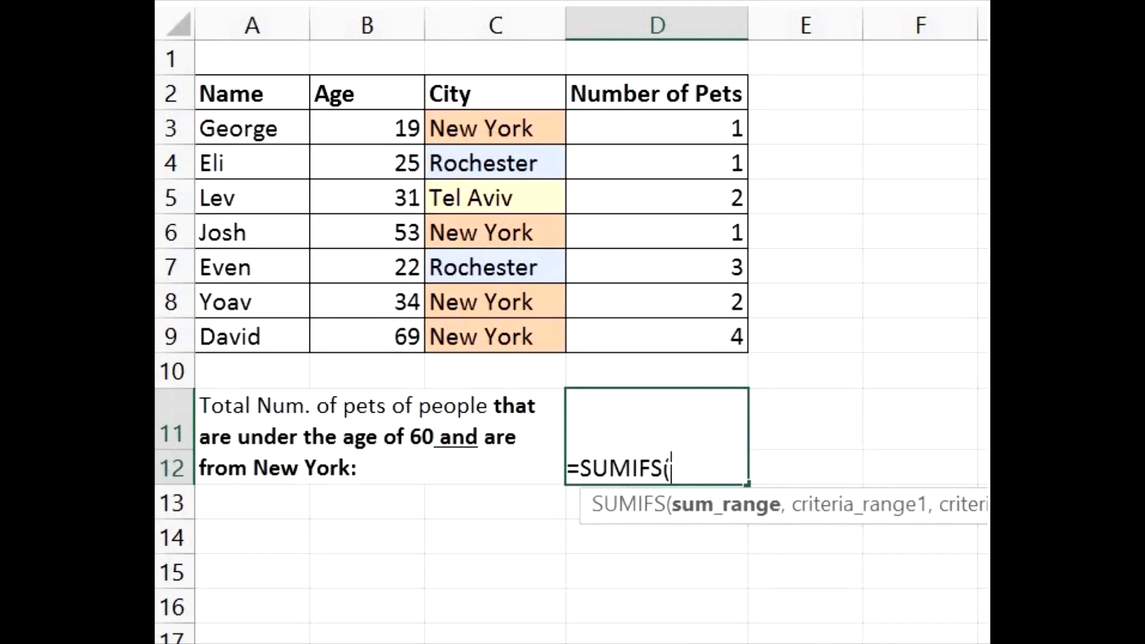
pyautogui.moveTo(667, 131); pyautogui.dragTo(666, 339)
pyautogui.write(',')
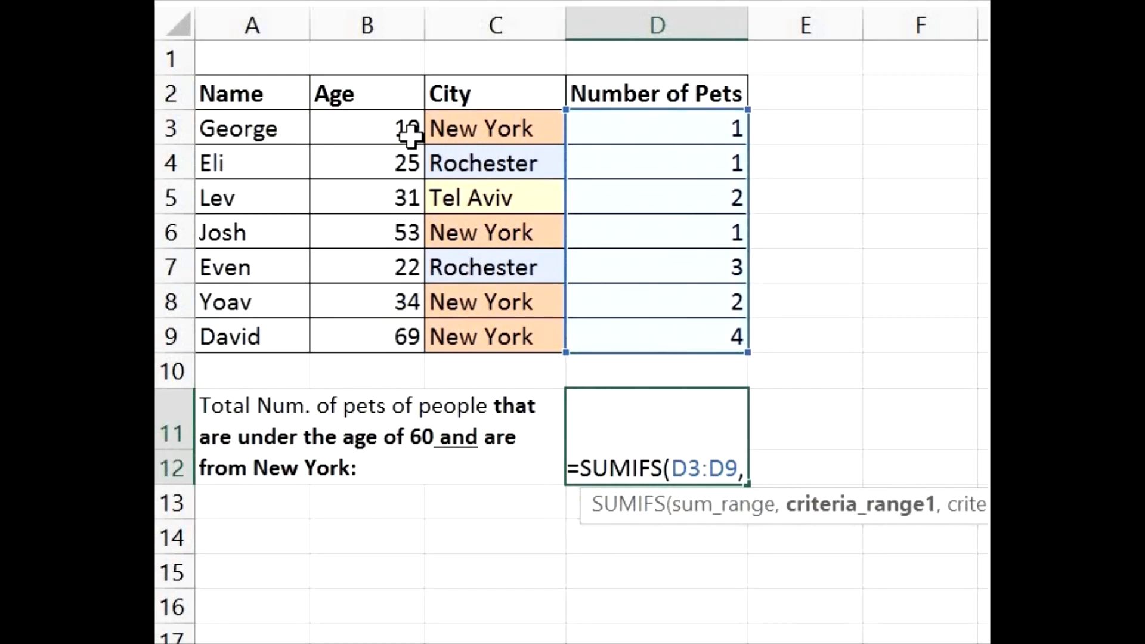
pyautogui.moveTo(409, 128); pyautogui.dragTo(409, 340)
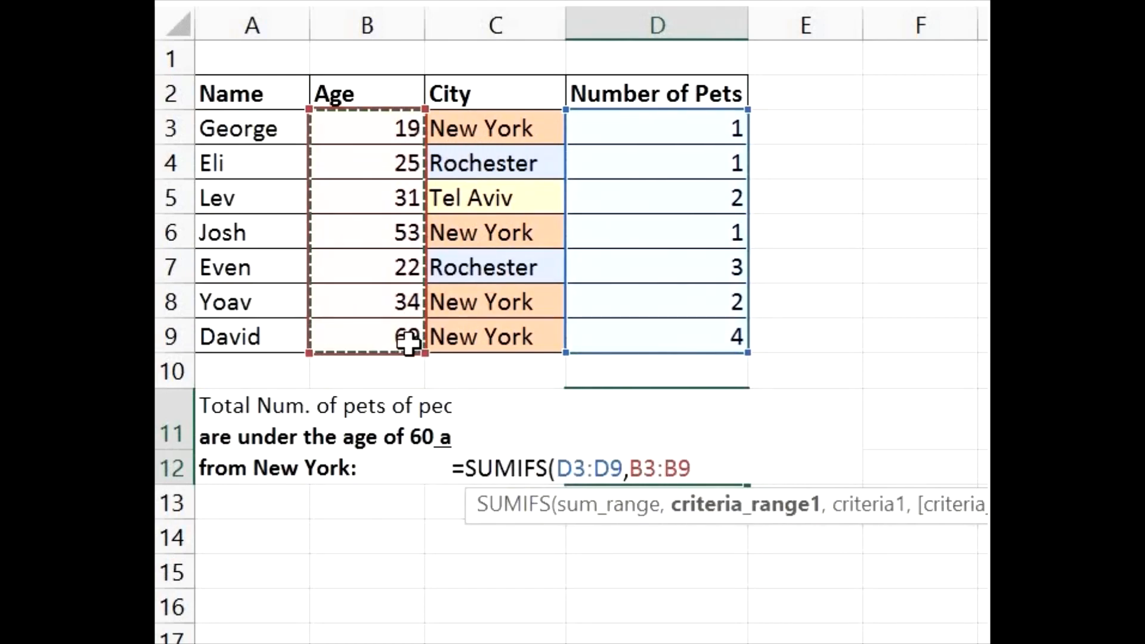
pyautogui.write(',"')
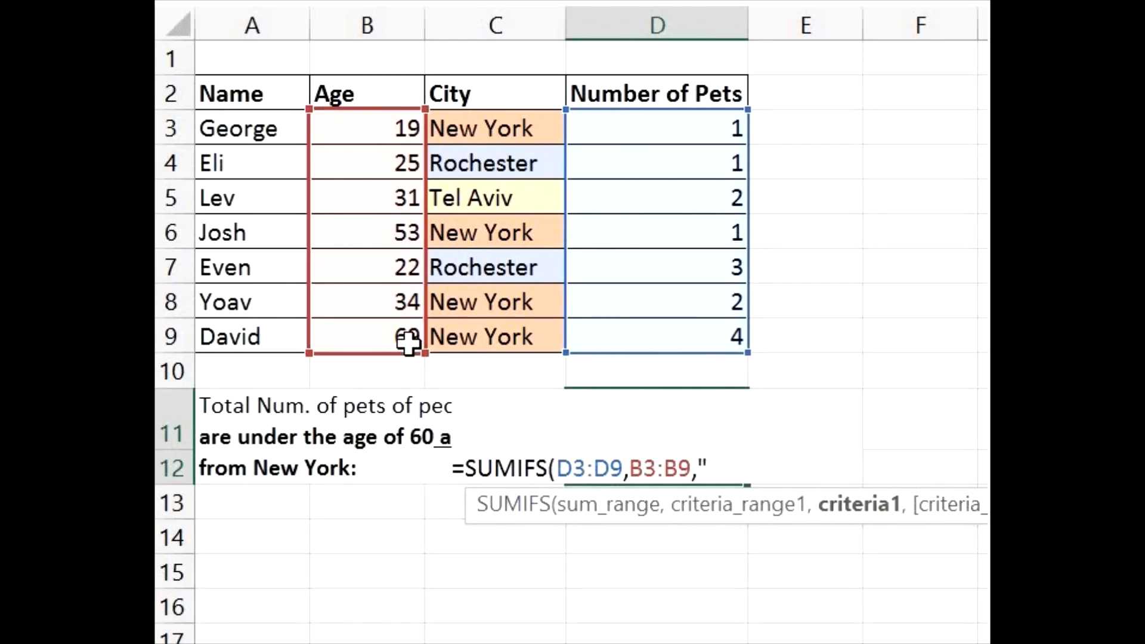
pyautogui.write('>')
pyautogui.press('BackSpace')
pyautogui.write('<60",')
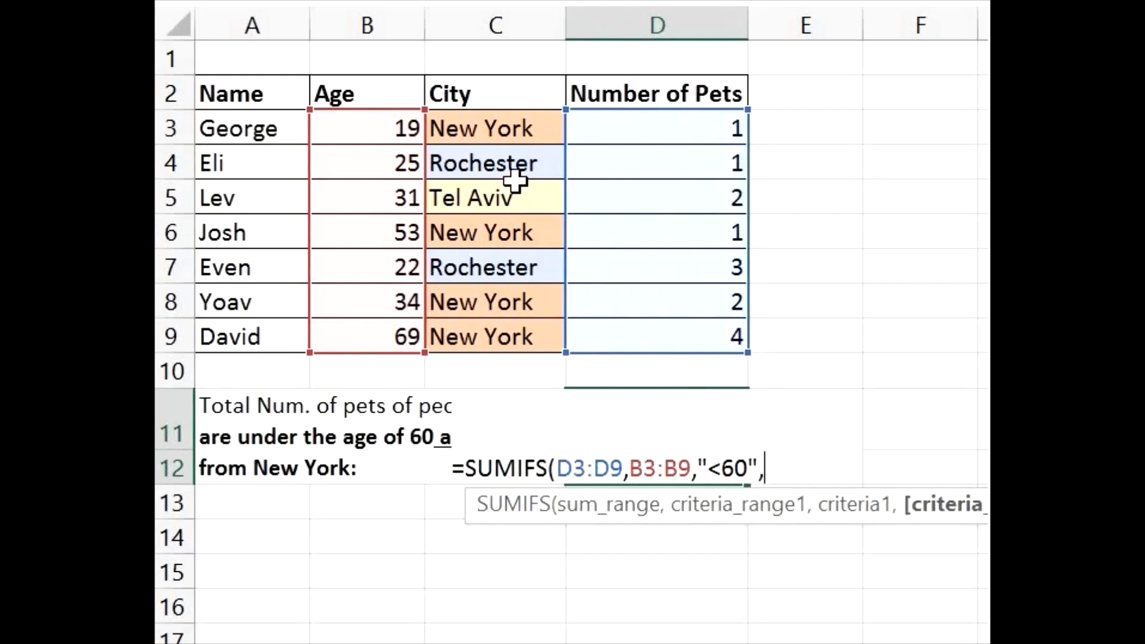
# Add the city range C3:C9 with the criterion "New York" and complete the SUMIFS formula
pyautogui.moveTo(523, 142); pyautogui.dragTo(527, 349)
pyautogui.write(',"')
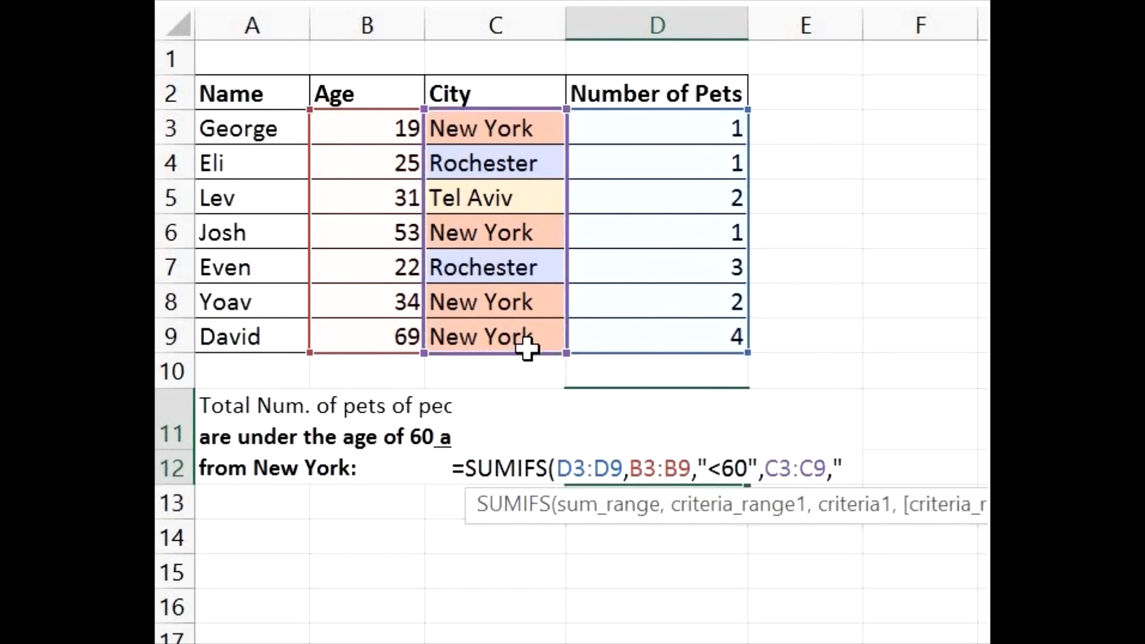
pyautogui.write('New Y')
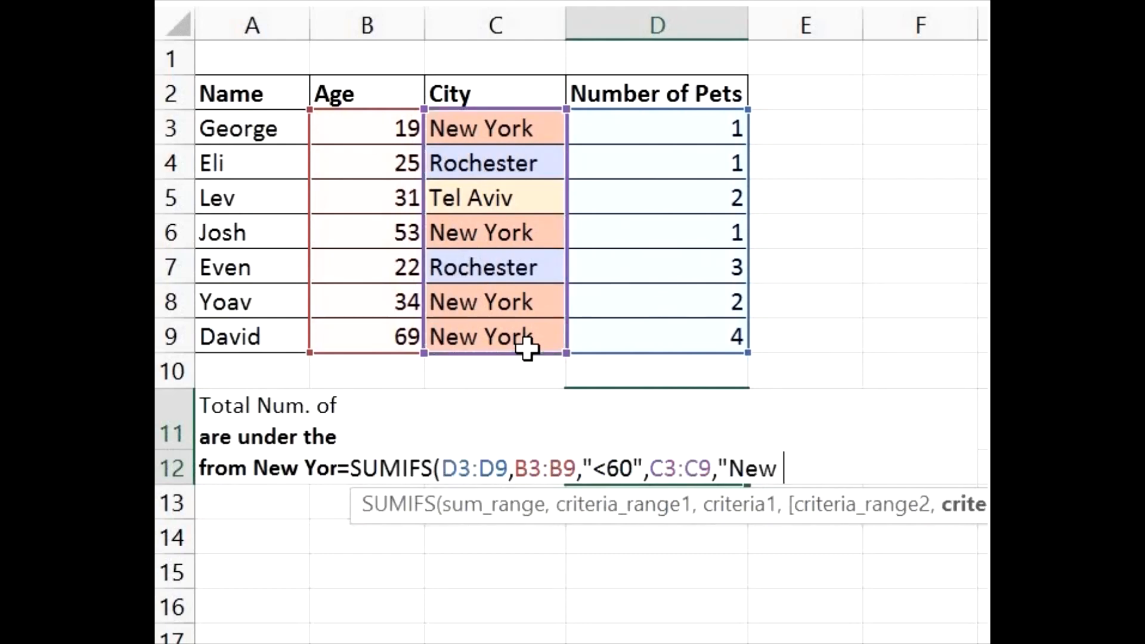
pyautogui.write('ork")')
pyautogui.press('Return')
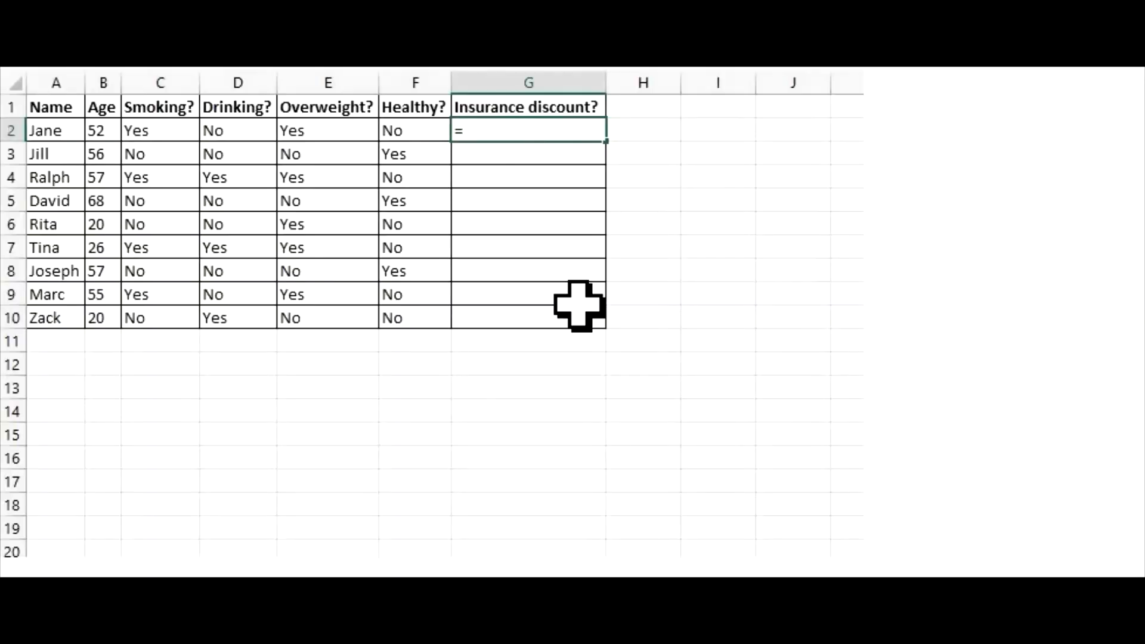
pyautogui.write('I')
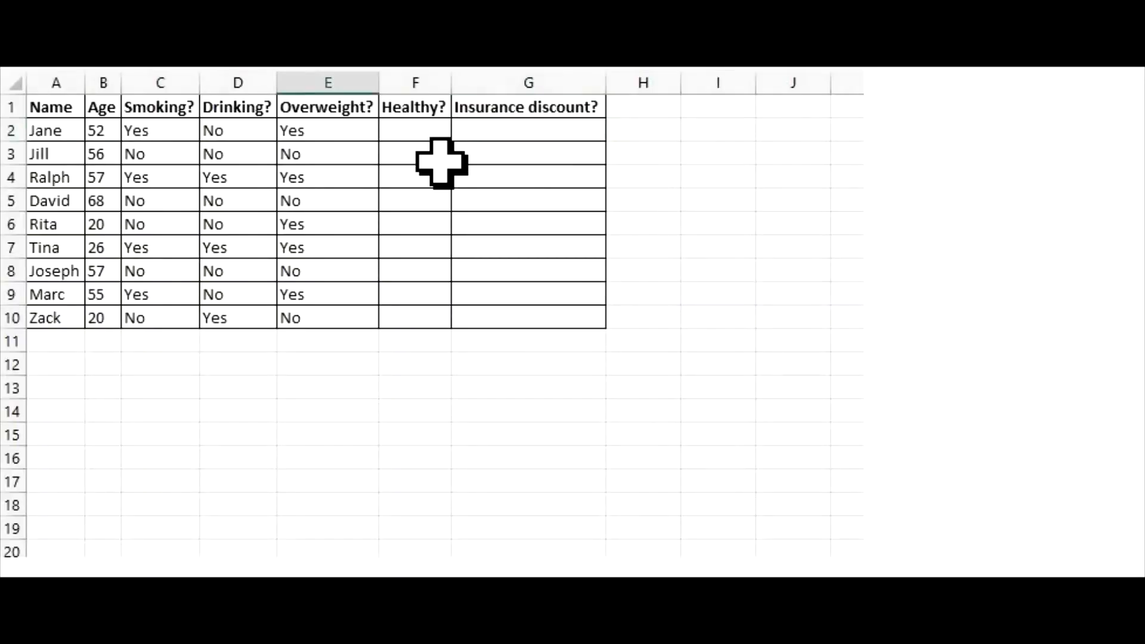
# Begin an IF formula in F2 with the test AND(C2="no",D2="no",E2="no")
pyautogui.click(420, 133)
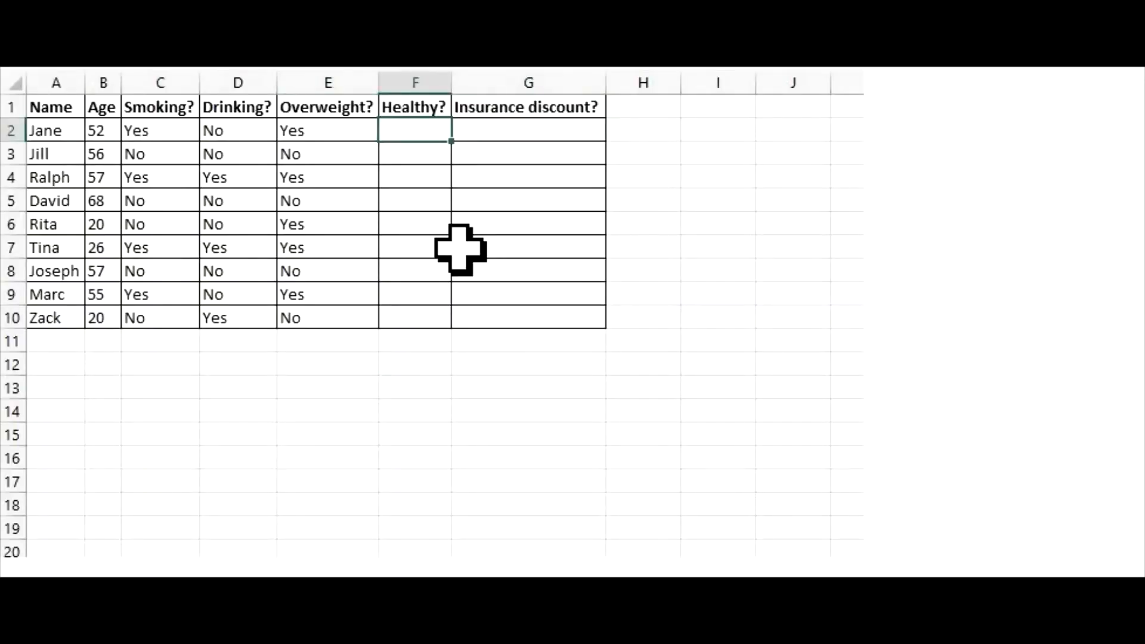
pyautogui.write('=i')
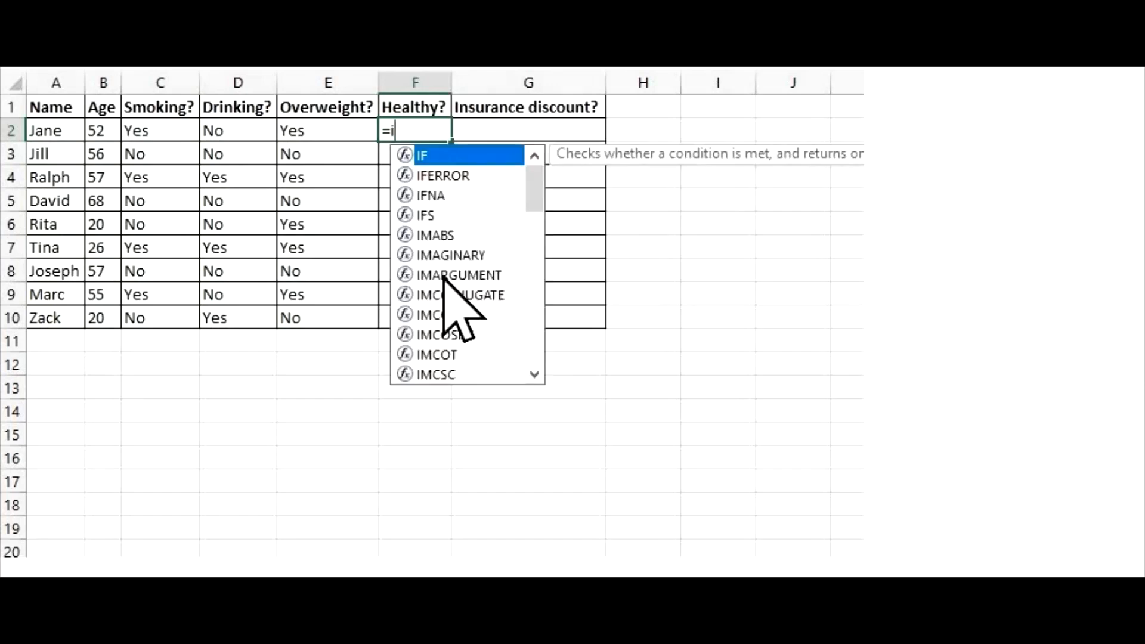
pyautogui.write('f(and(')
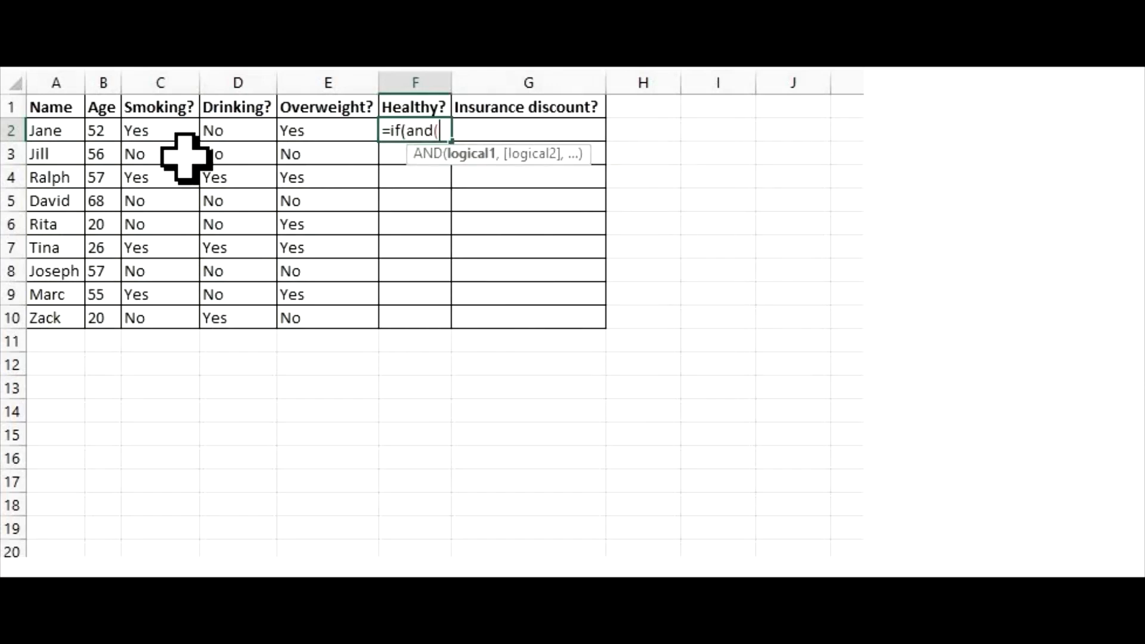
pyautogui.click(160, 130)
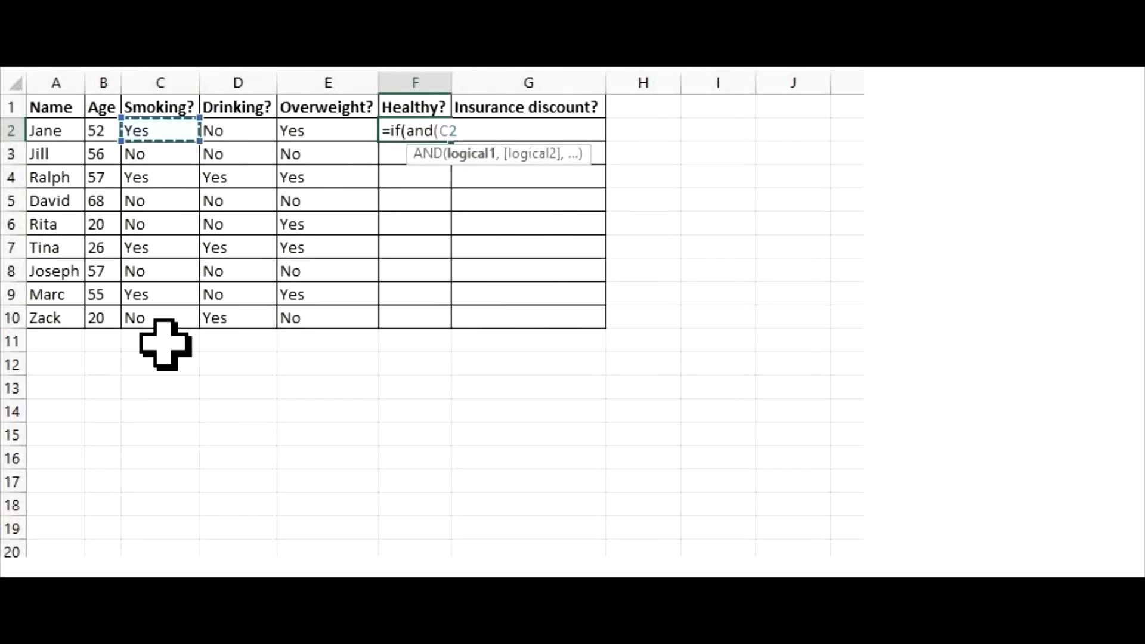
pyautogui.write('="no",')
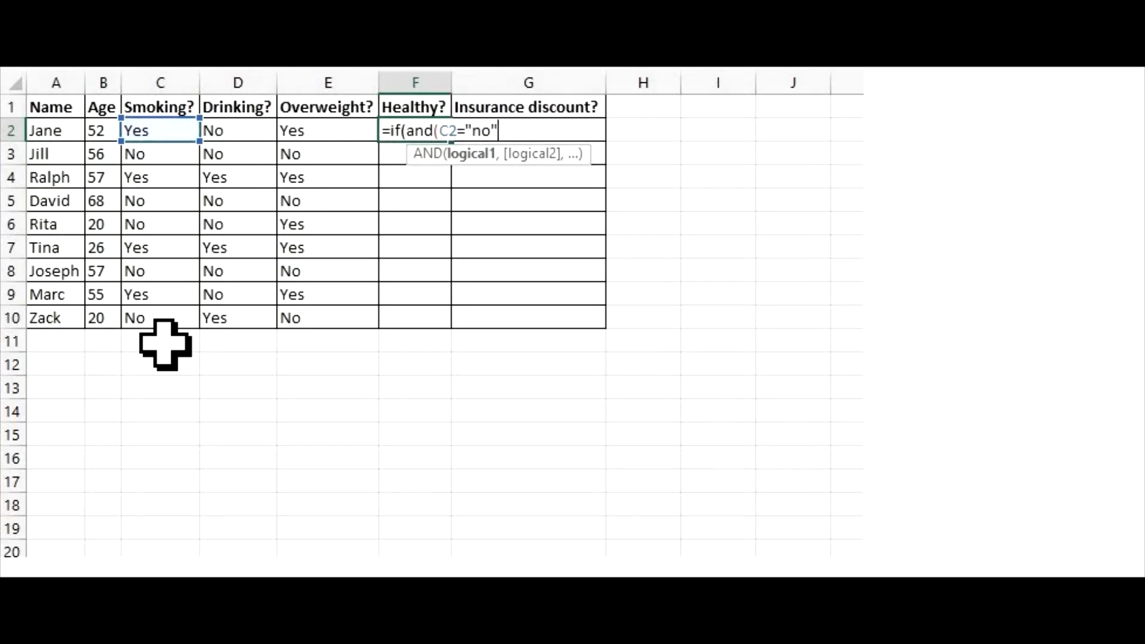
pyautogui.click(247, 132)
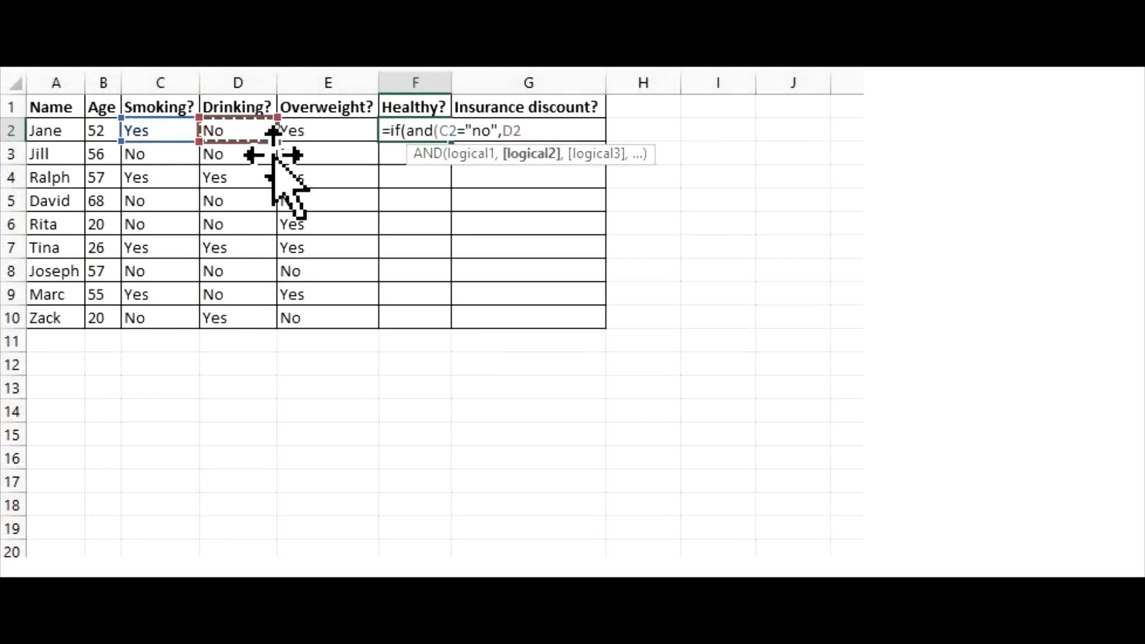
pyautogui.write('="')
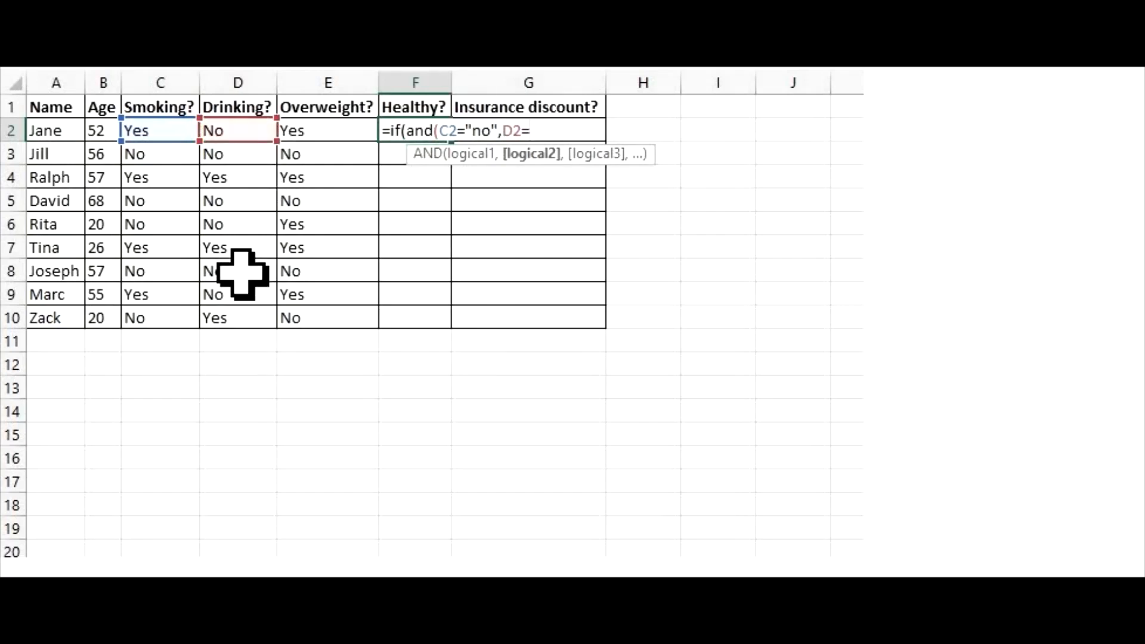
pyautogui.write('no",')
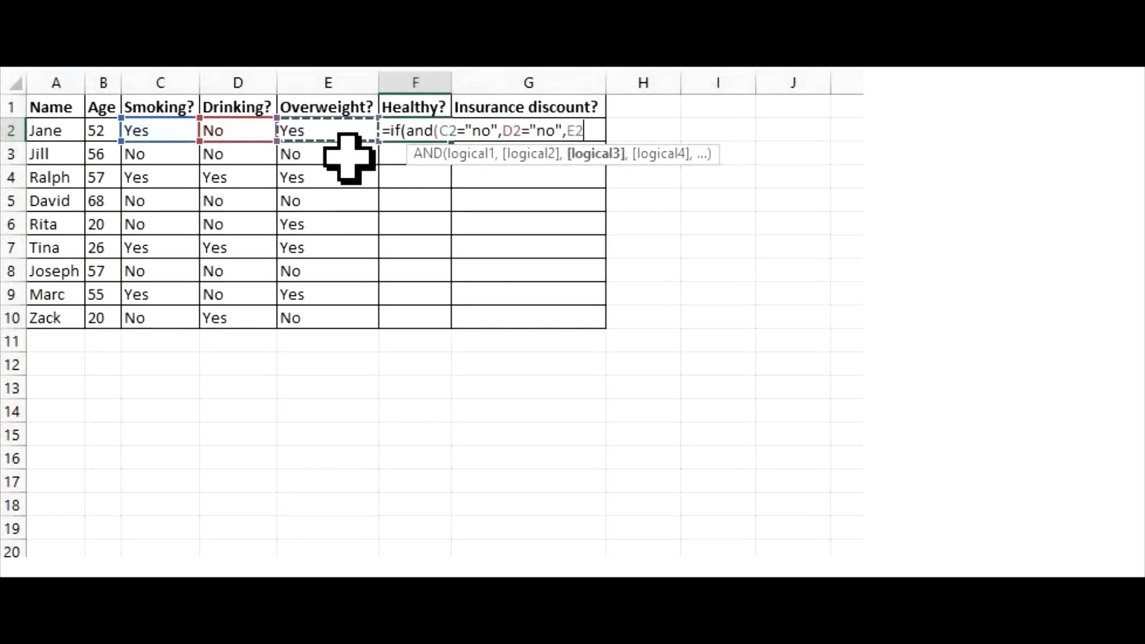
pyautogui.write('="no")')
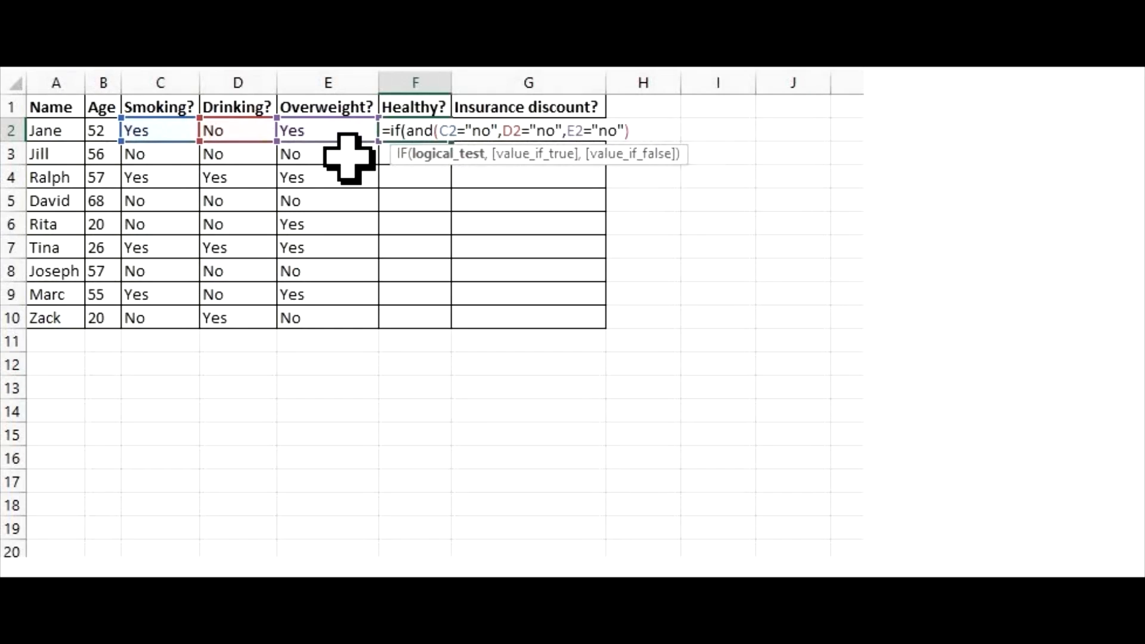
# Complete the IF formula in F2 to return "Yes" when the test is true and "No" otherwise
pyautogui.write(',"')
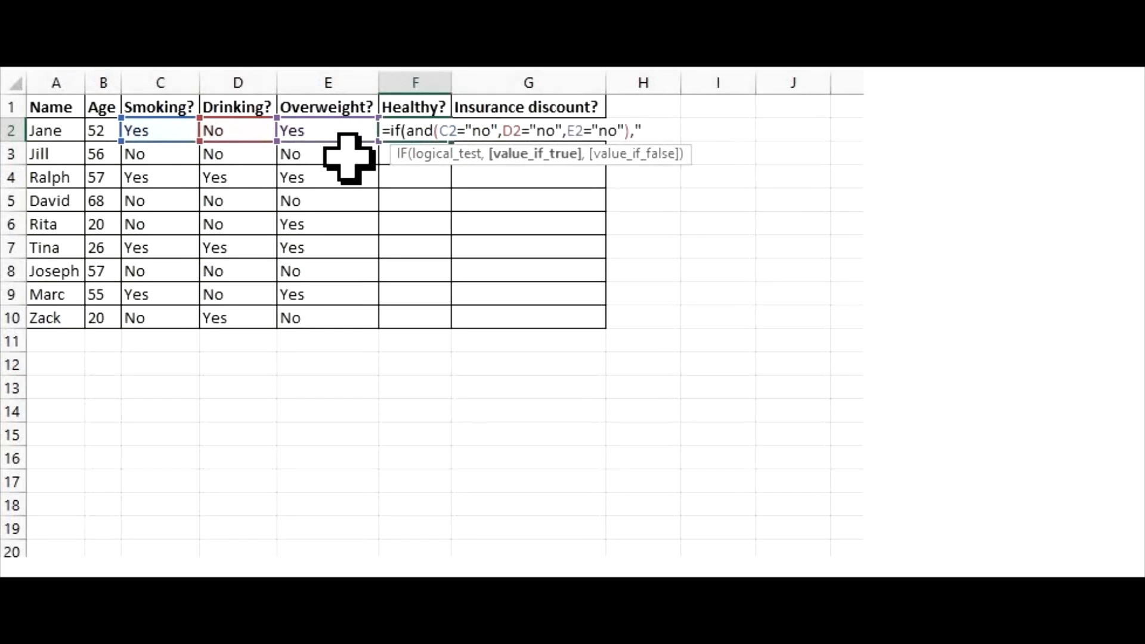
pyautogui.write('Yes","No"')
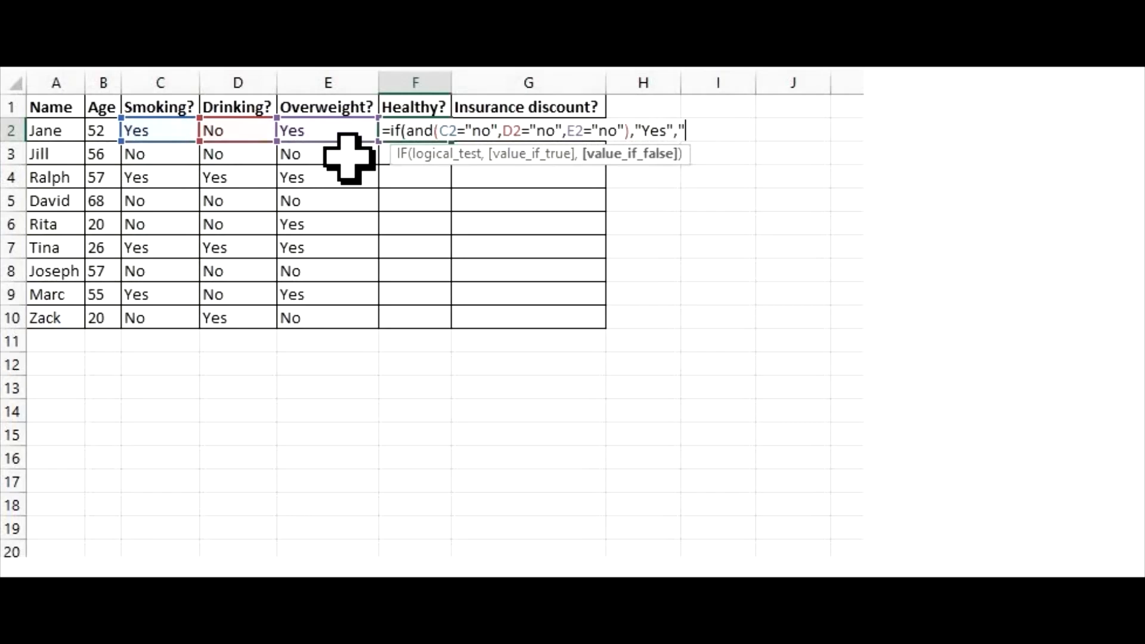
pyautogui.write(')')
pyautogui.press('Return')
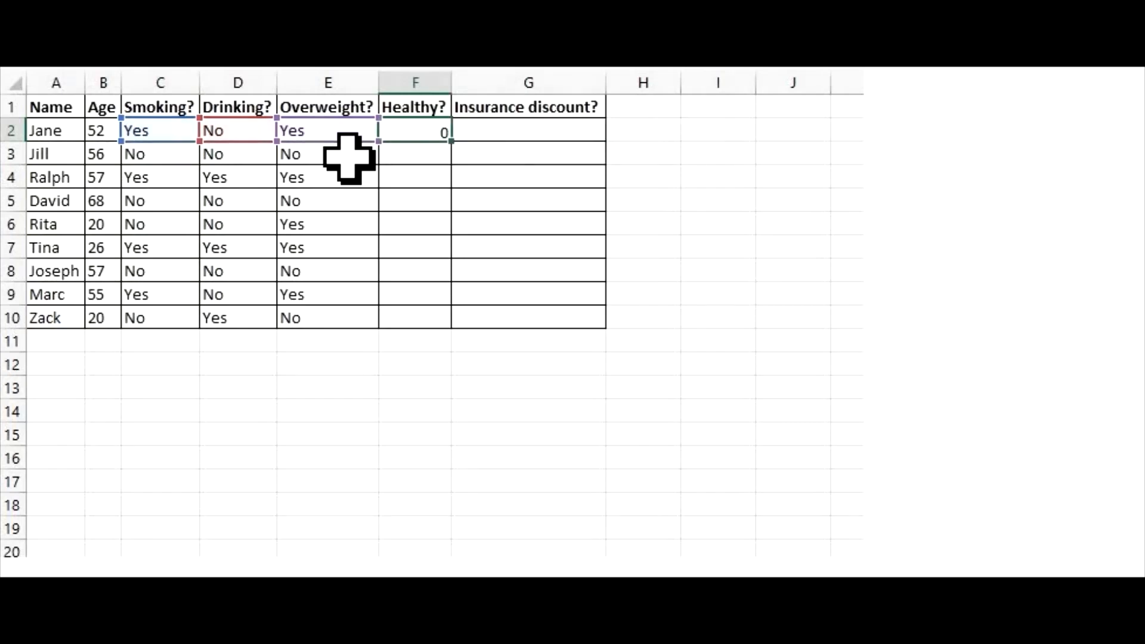
# Fill the Healthy? formula from F2 down to F10 and check row 3 against its Smoking?, Drinking? and Overweight? answers
pyautogui.press('Up')
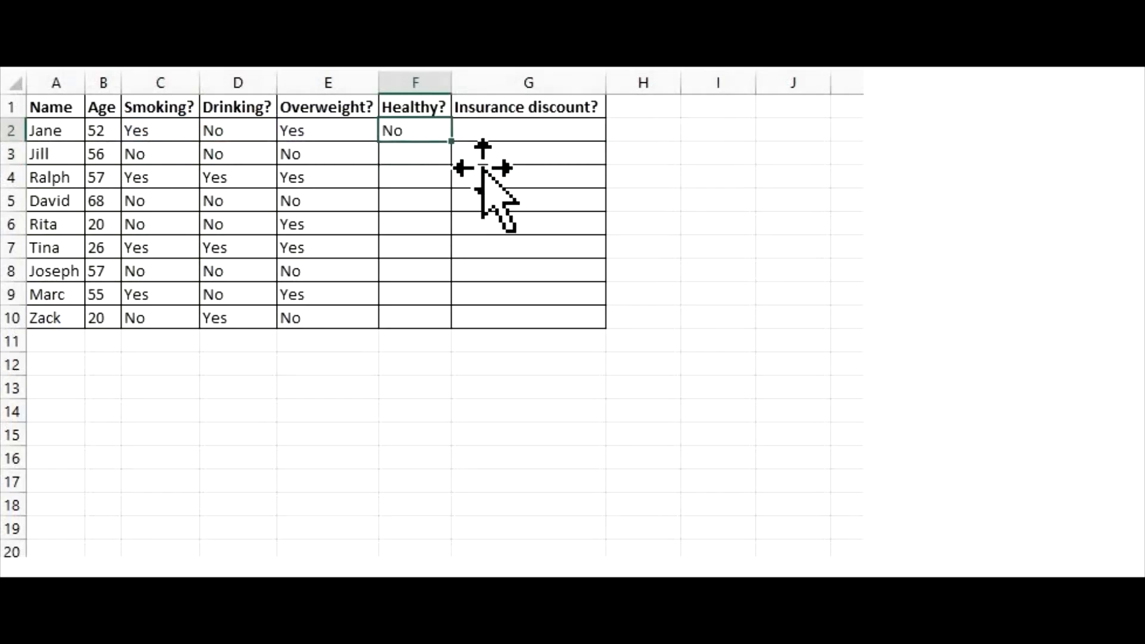
pyautogui.moveTo(481, 171); pyautogui.dragTo(459, 351)
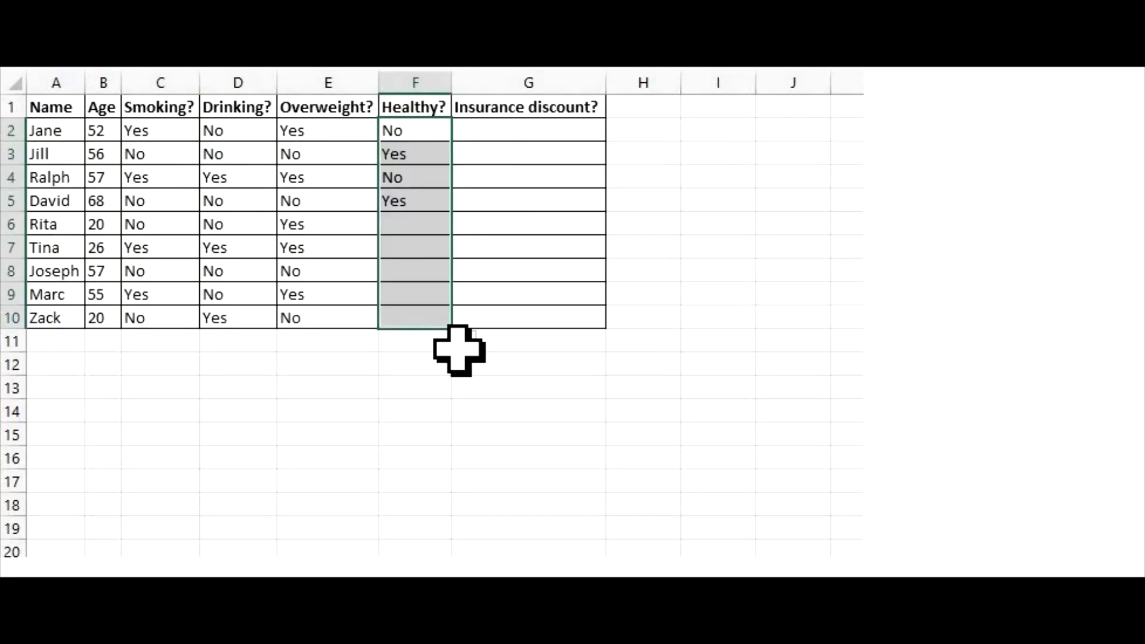
pyautogui.click(404, 156)
pyautogui.moveTo(352, 156); pyautogui.dragTo(167, 162)
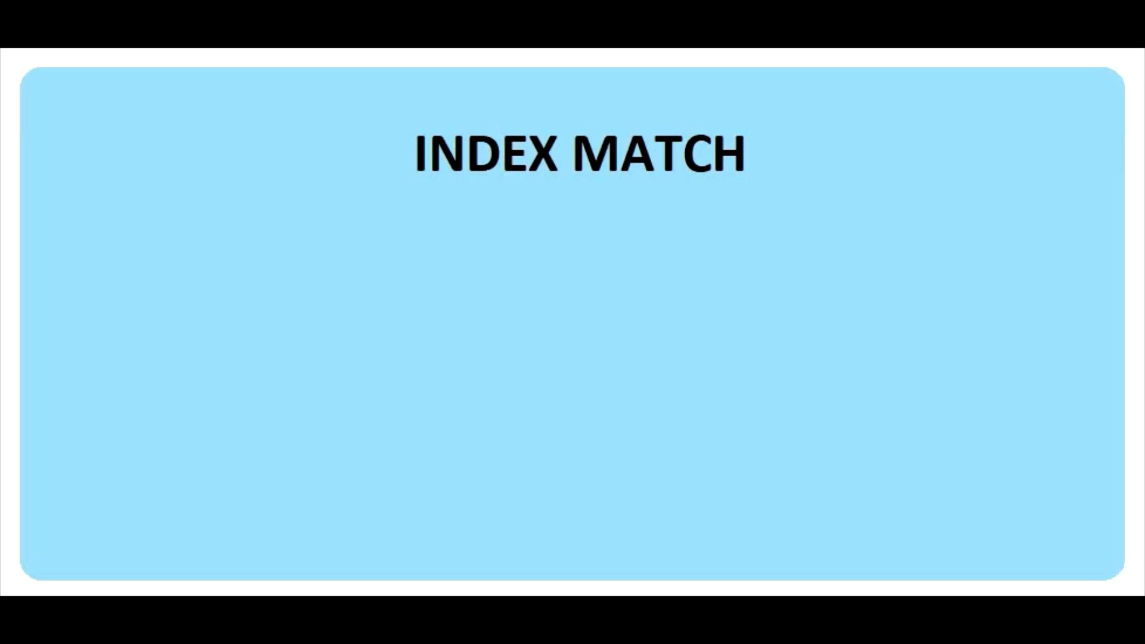
# Begin an INDEX formula in the yellow Name cell C14 with the names A3:A9 as the array
pyautogui.click(327, 545)
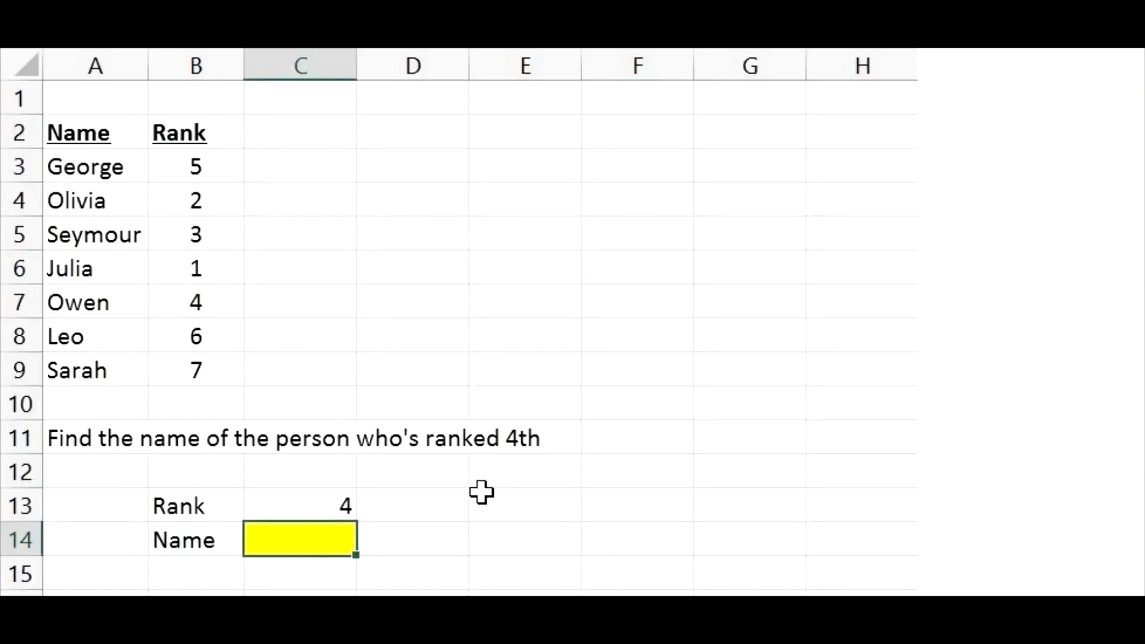
pyautogui.write('=INDE')
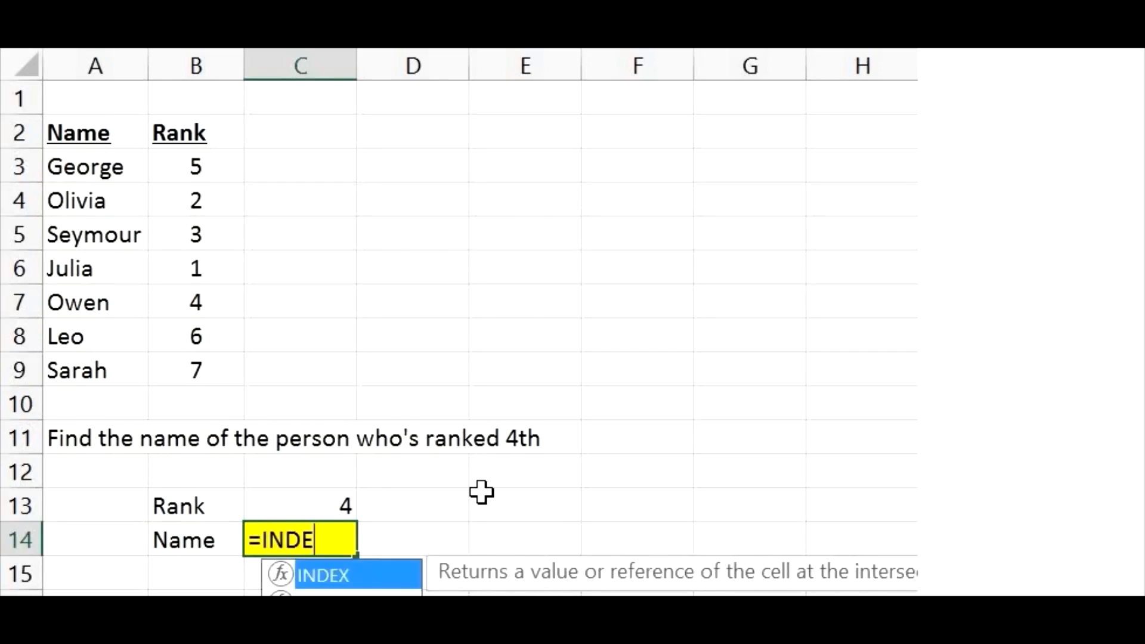
pyautogui.press('Tab')
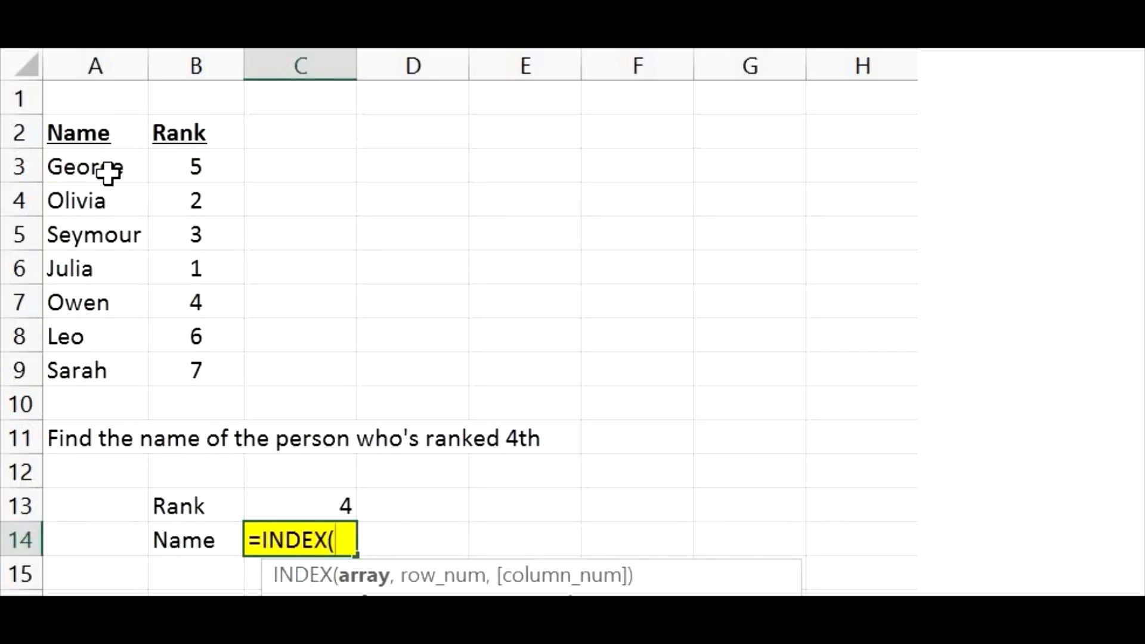
pyautogui.moveTo(108, 169); pyautogui.dragTo(124, 374)
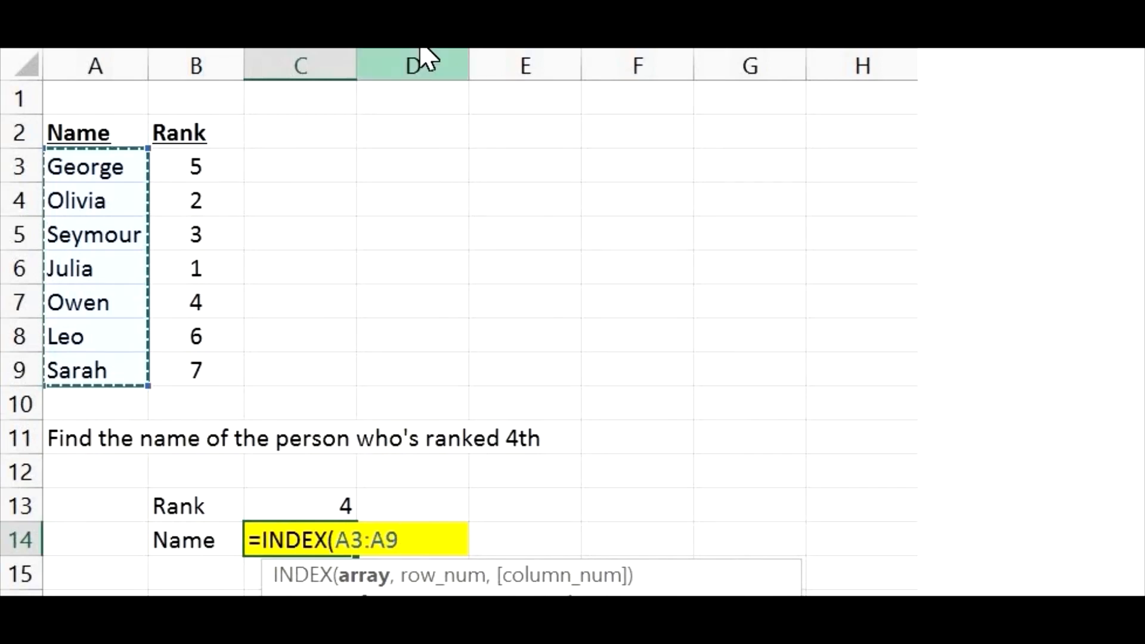
pyautogui.write(',')
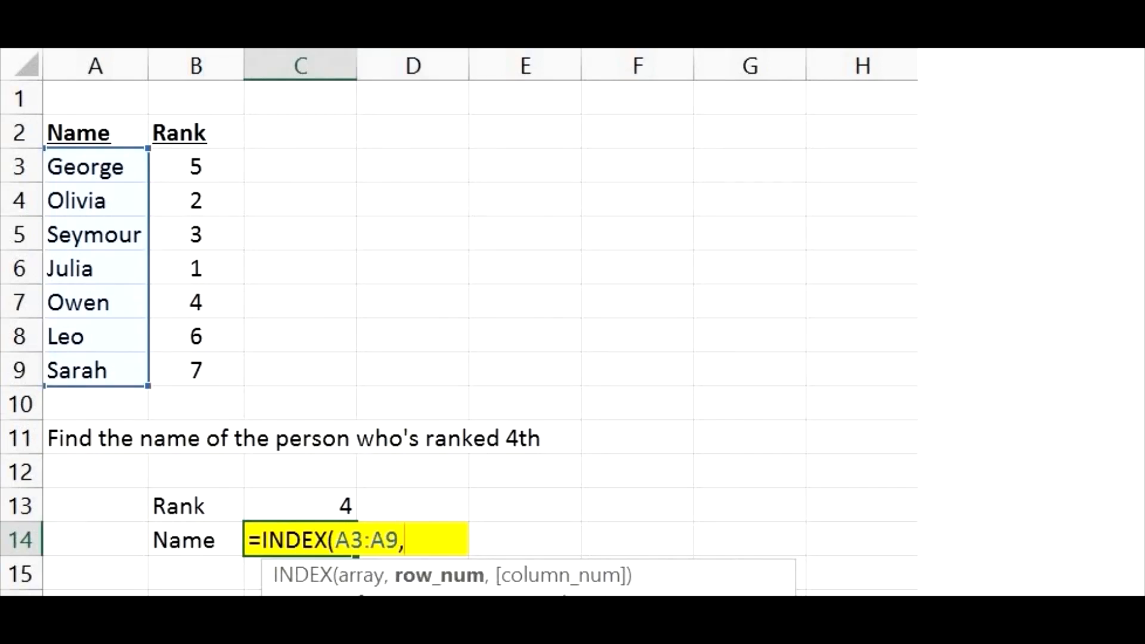
# Complete the INDEX formula in C14 with MATCH(C13,B3:B9,0) as the row number
pyautogui.write('MAC')
pyautogui.press('BackSpace')
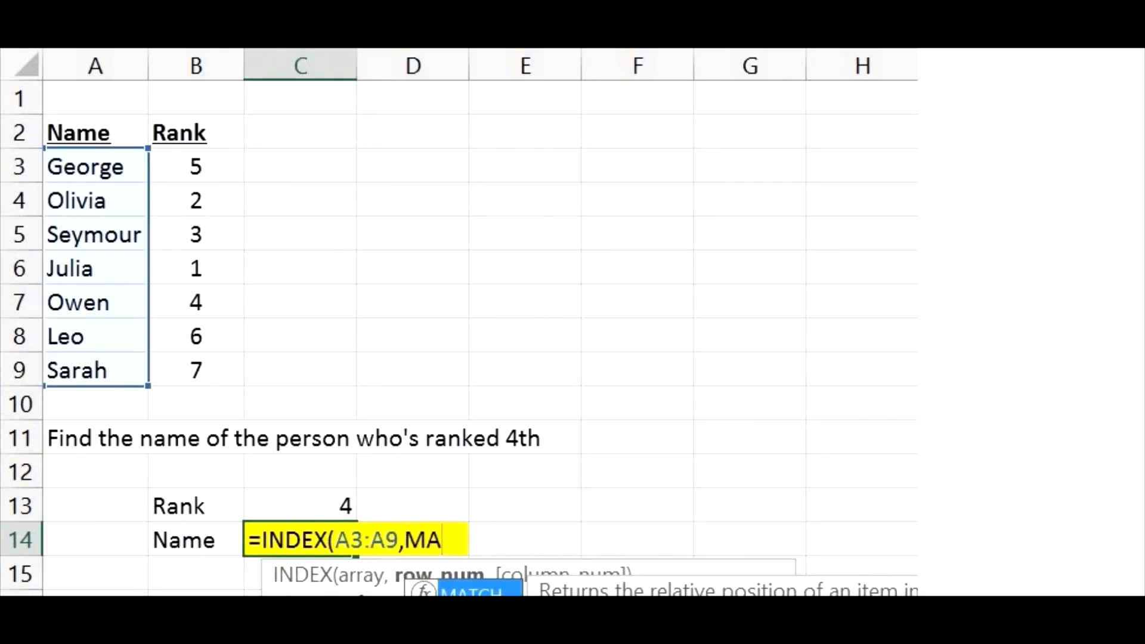
pyautogui.press('Tab')
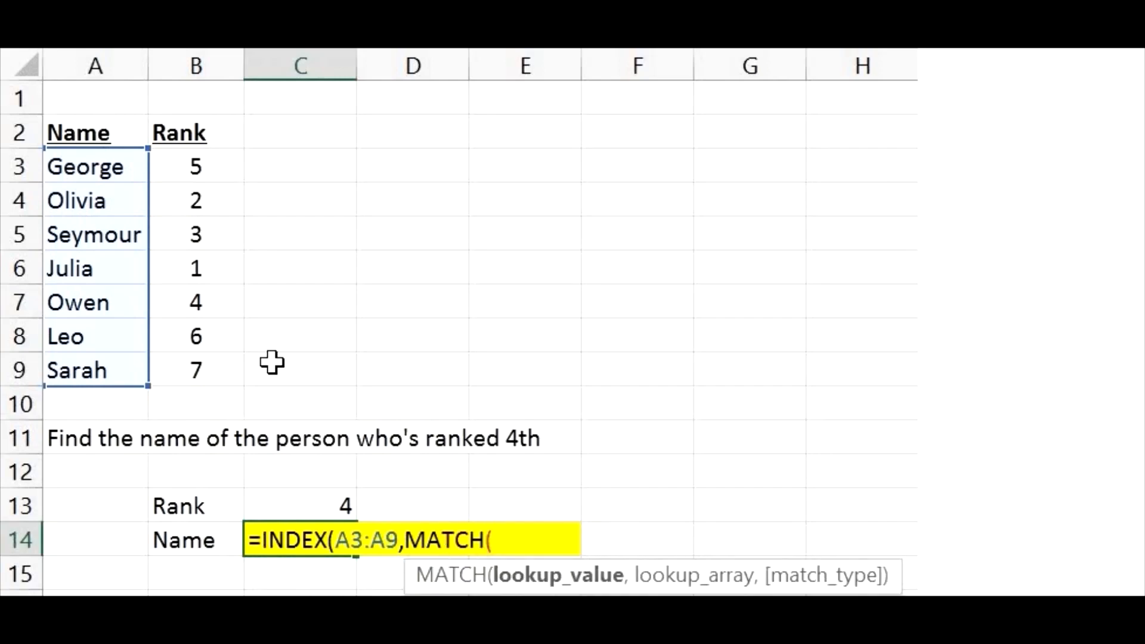
pyautogui.click(316, 513)
pyautogui.write(',')
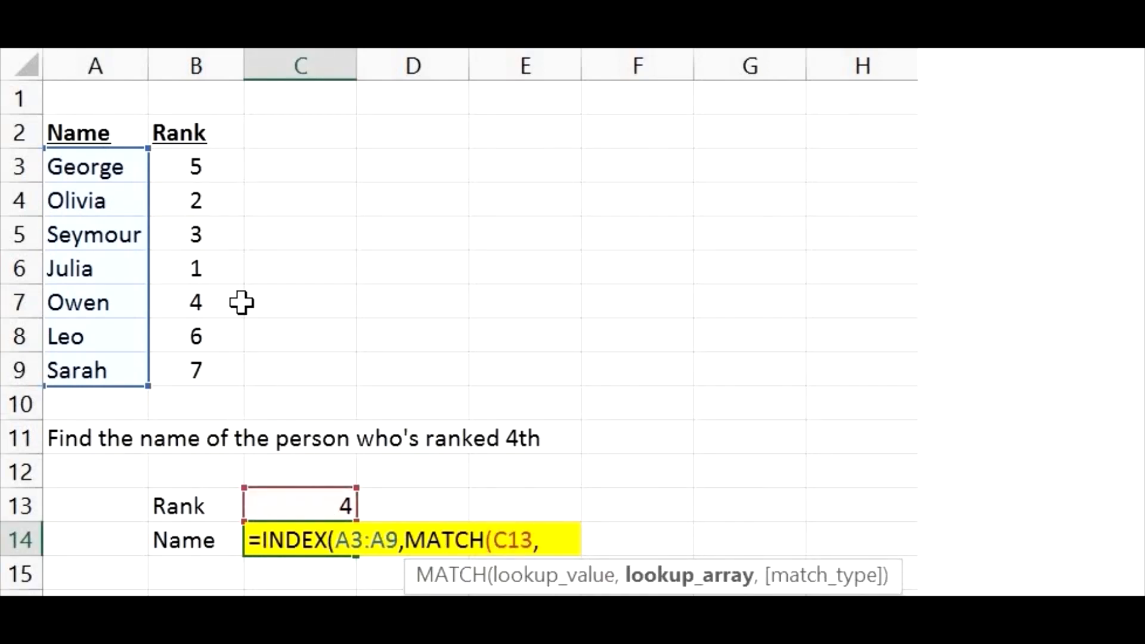
pyautogui.moveTo(197, 170); pyautogui.dragTo(209, 376)
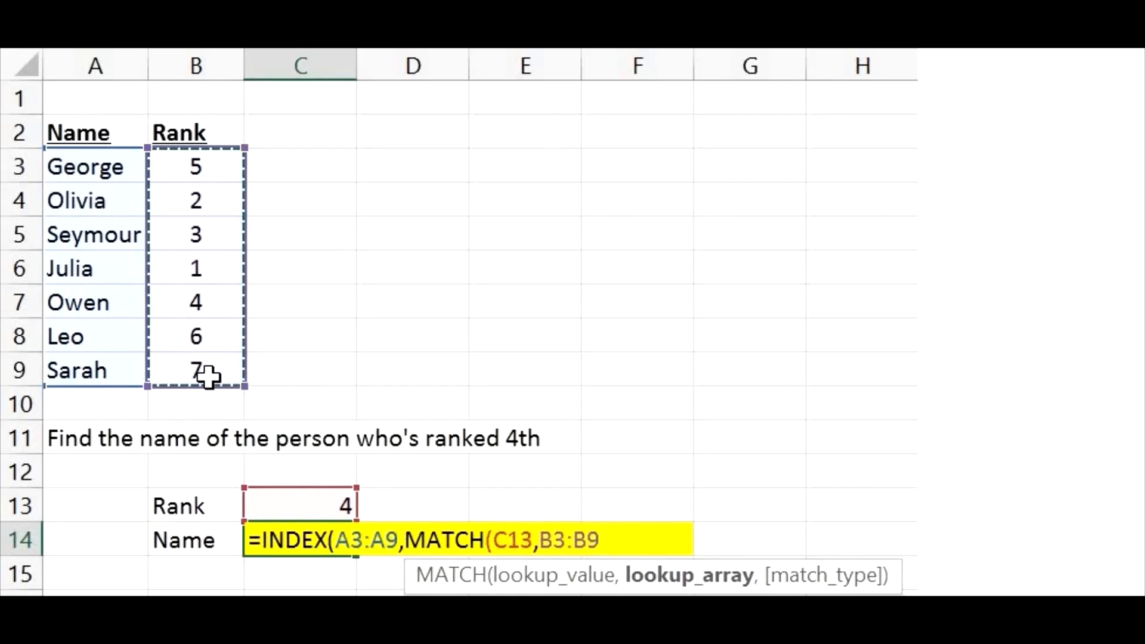
pyautogui.write(',0')
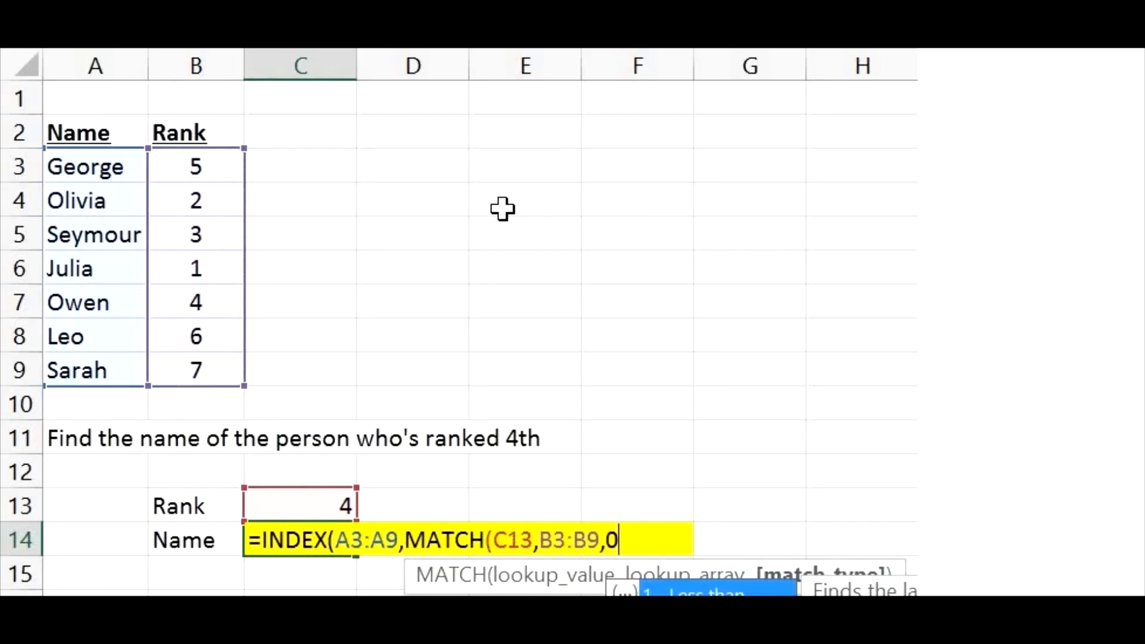
pyautogui.write('))')
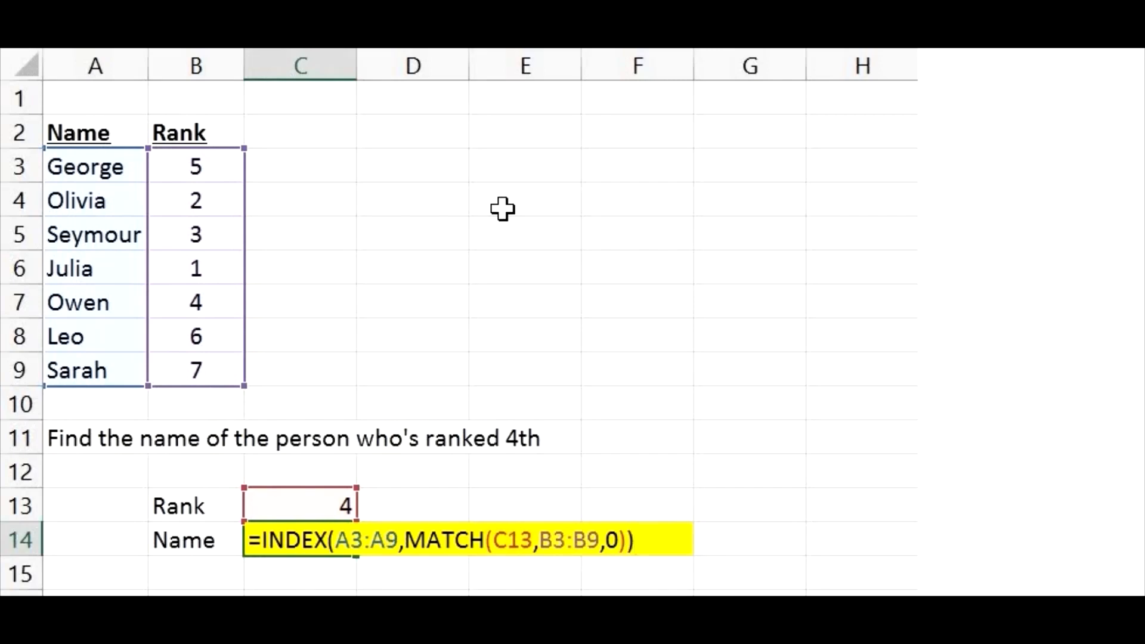
pyautogui.press('Return')
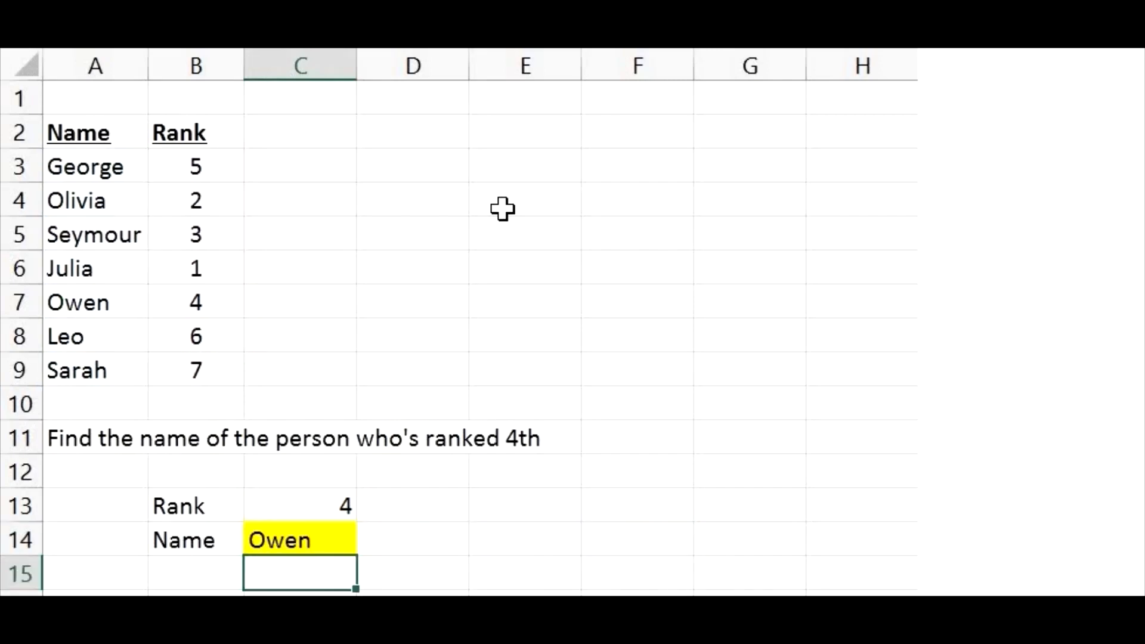
# Test the name lookup by setting the Rank in C13 to 6, to 7 and back to 4
pyautogui.click(336, 510)
pyautogui.write('6')
pyautogui.press('Return')
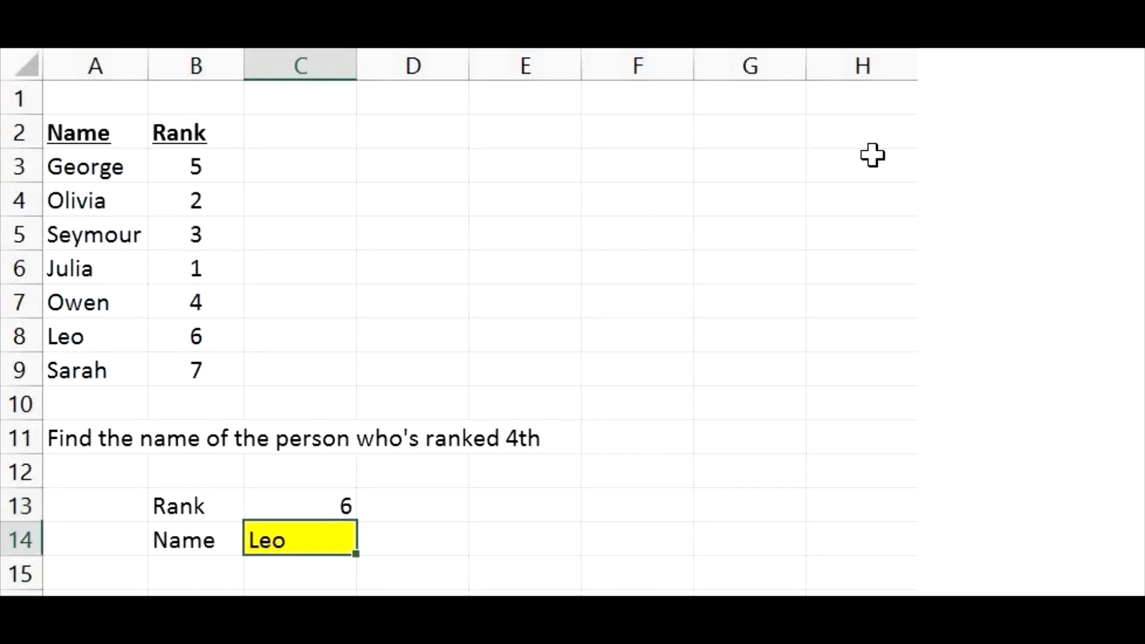
pyautogui.press('Up')
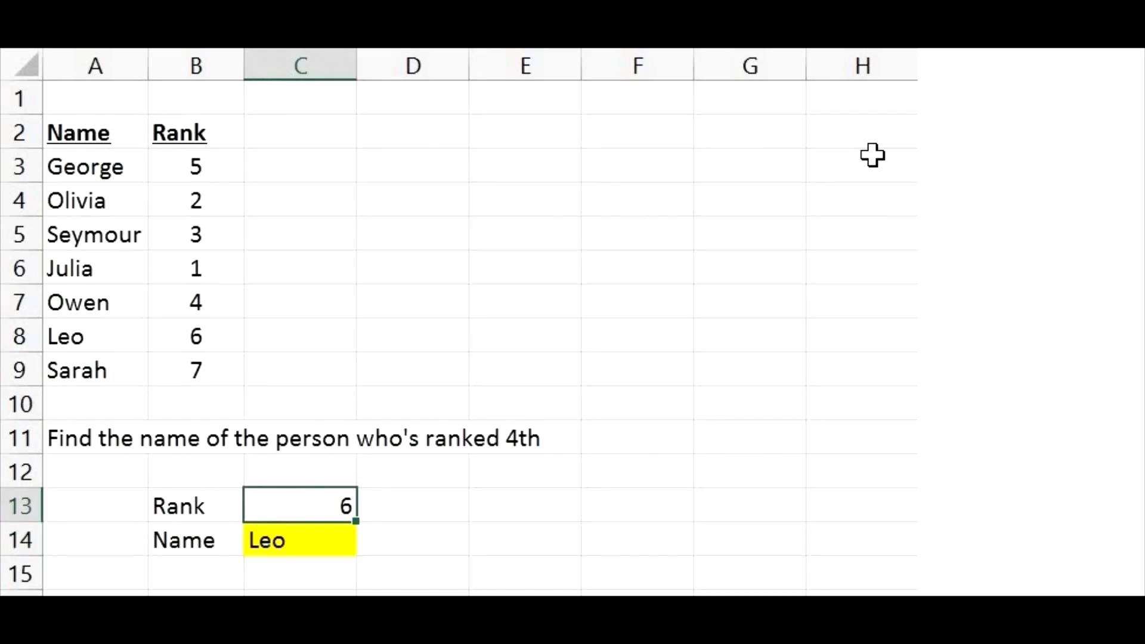
pyautogui.write('7')
pyautogui.press('Return')
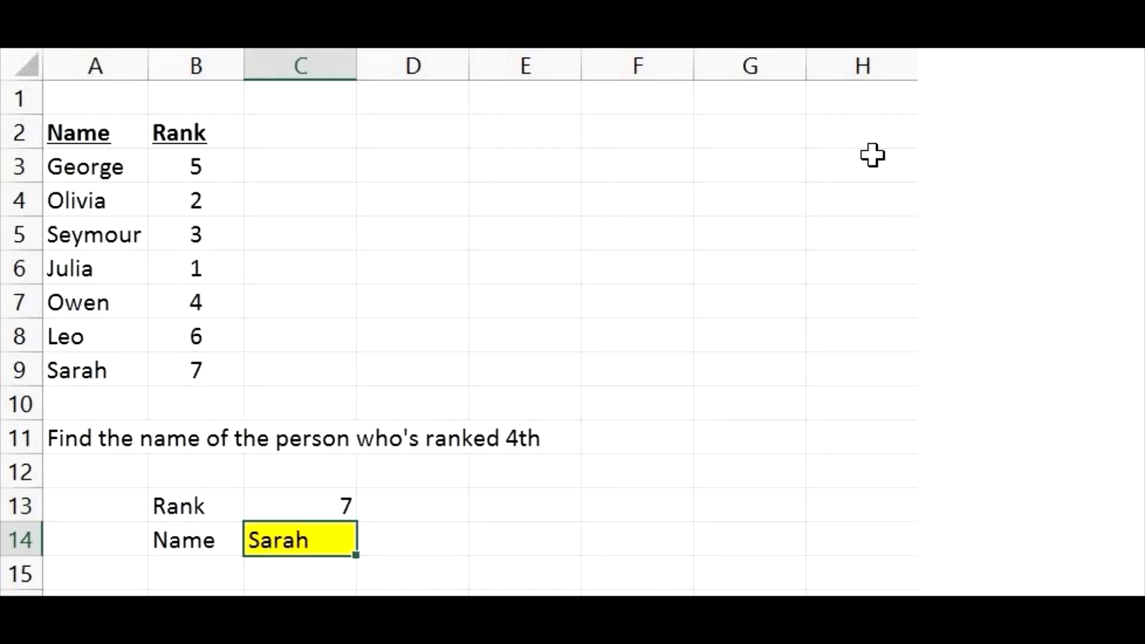
pyautogui.press('Up')
pyautogui.write('4')
pyautogui.press('Return')
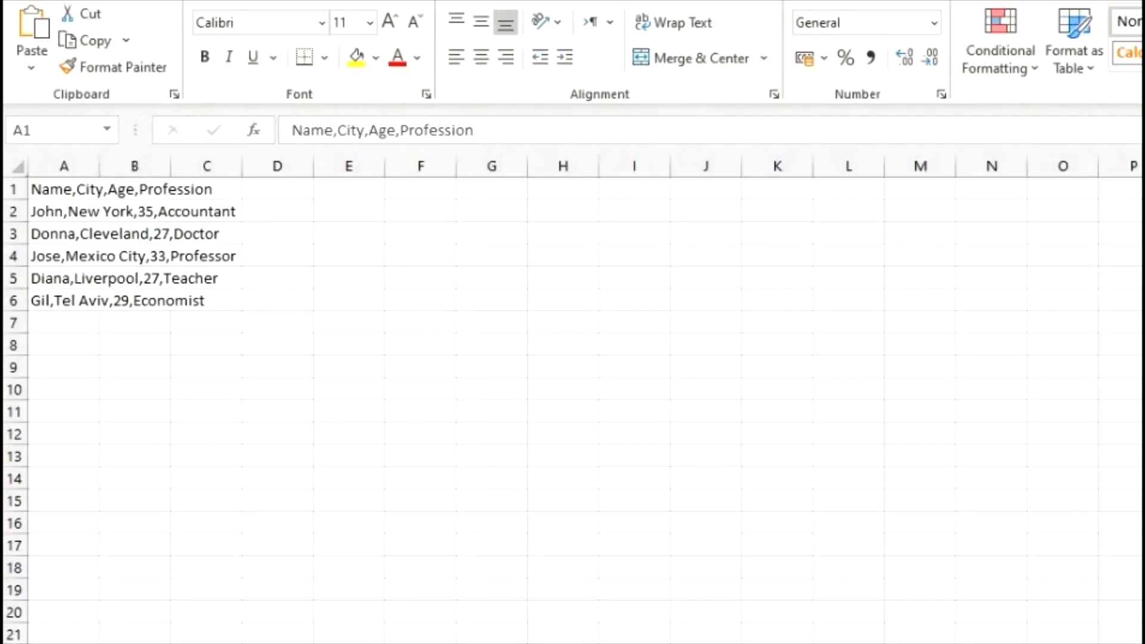
# Split the text in column A into separate columns with Text to Columns, using Delimited with a comma delimiter
pyautogui.click(64, 165)
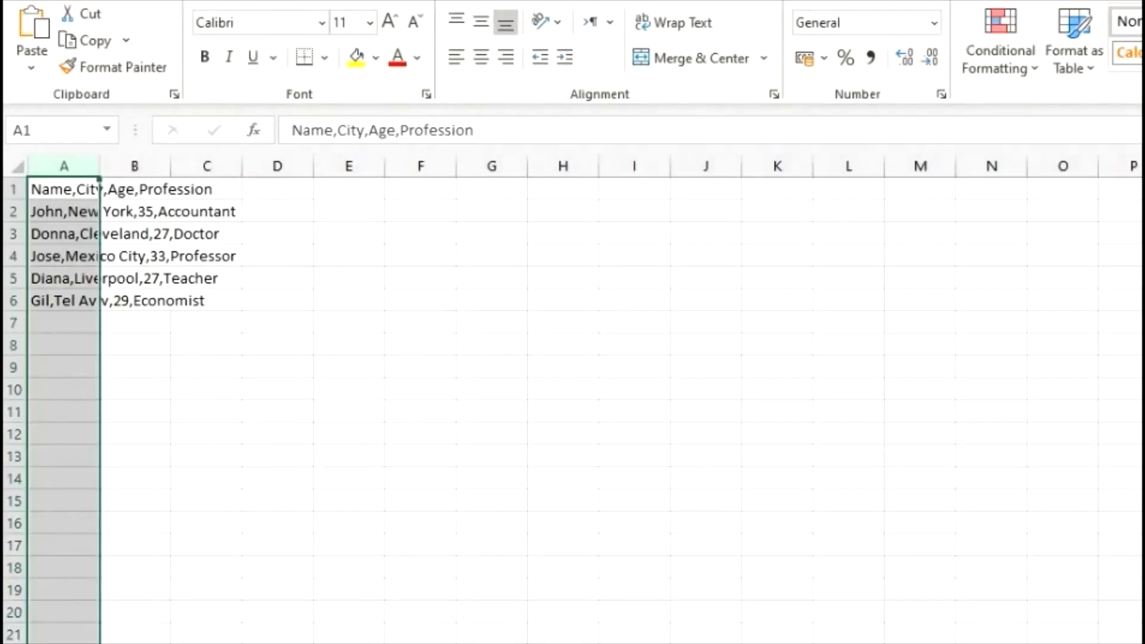
pyautogui.click(989, 3)
pyautogui.click(1086, 32)
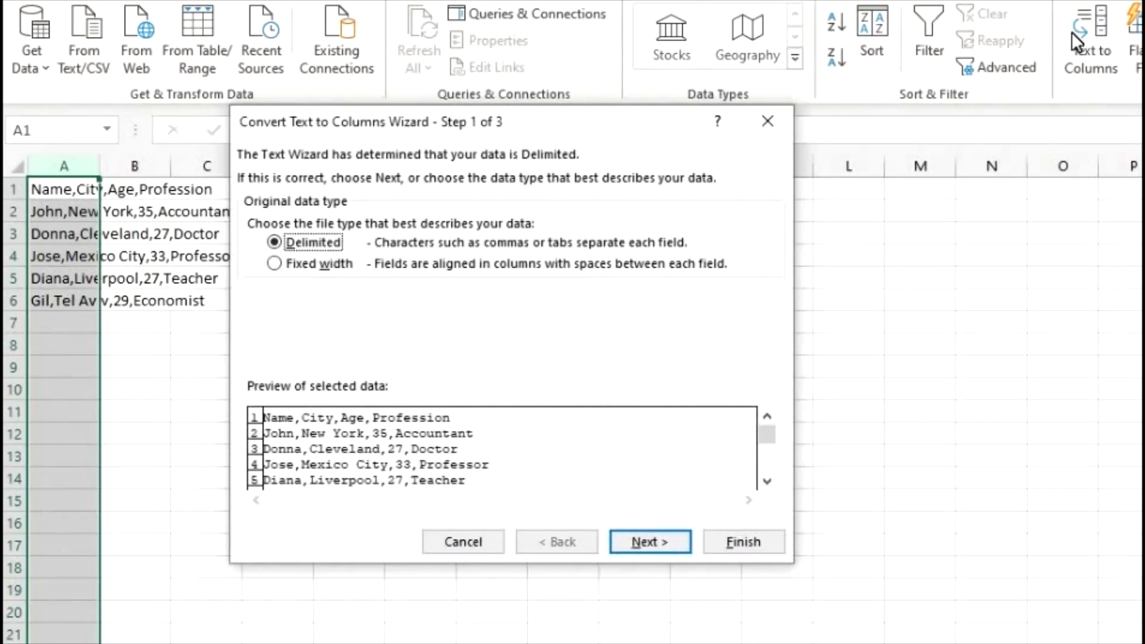
pyautogui.click(635, 531)
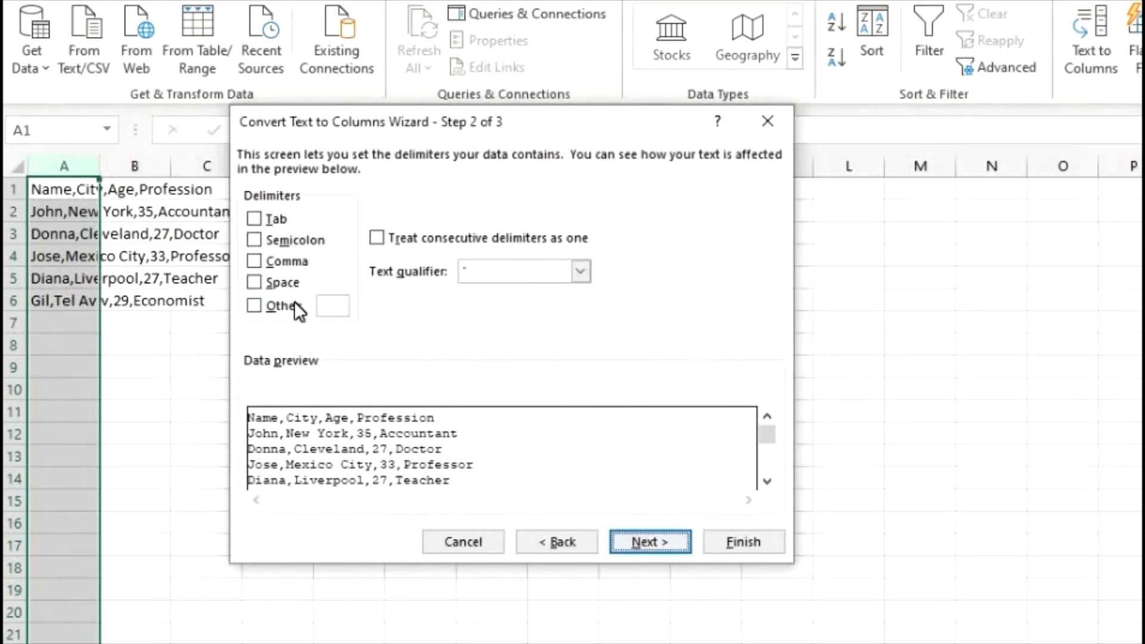
pyautogui.click(271, 263)
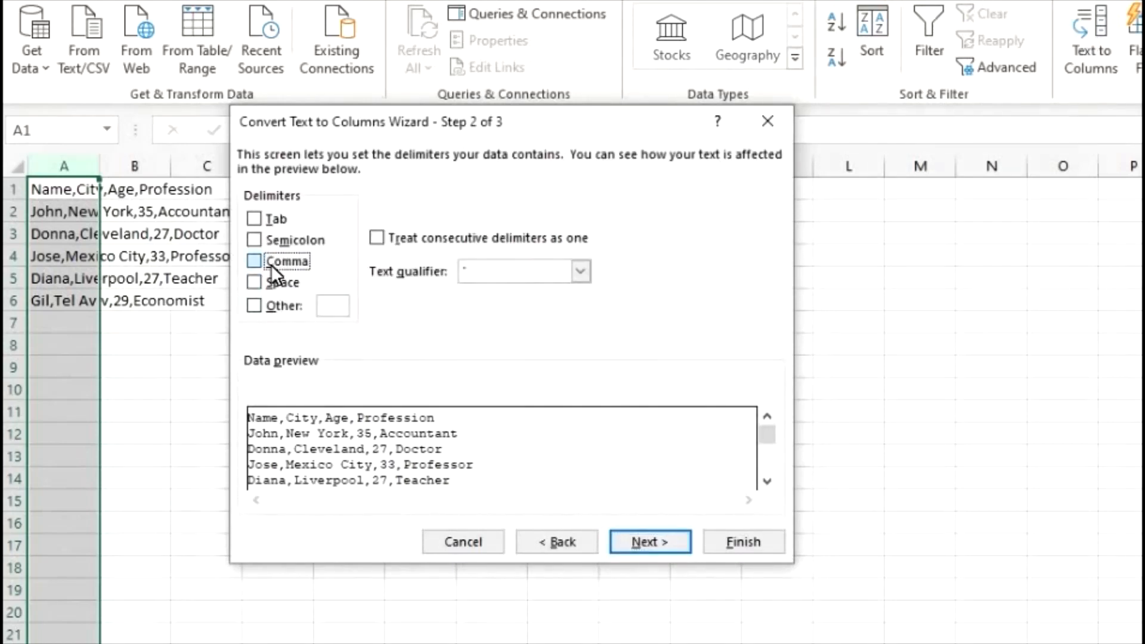
pyautogui.click(638, 532)
pyautogui.click(724, 543)
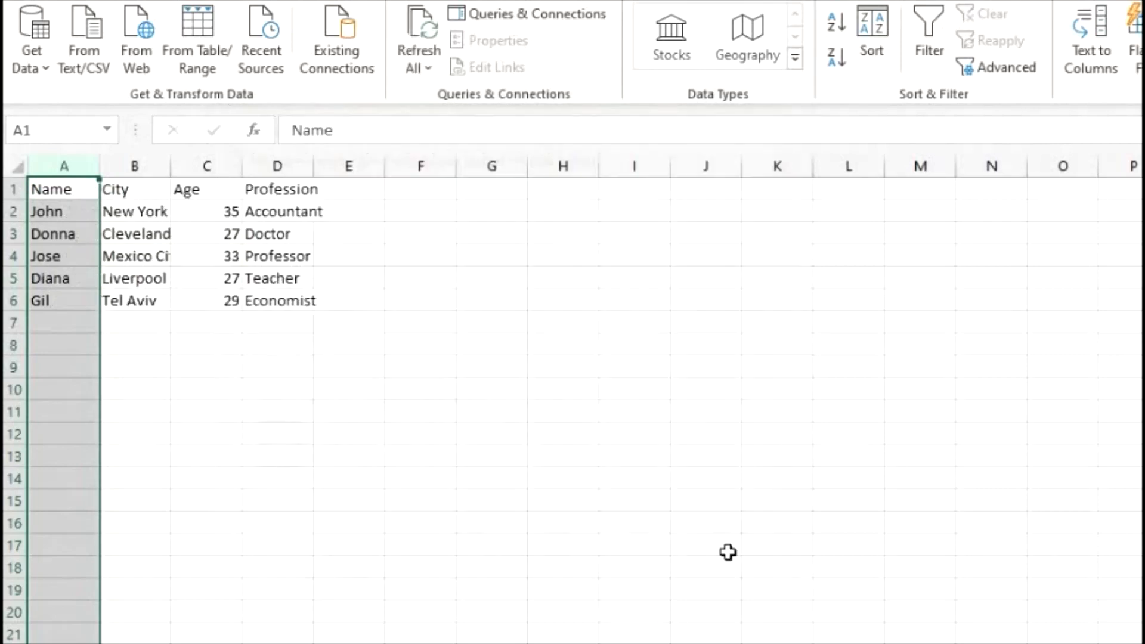
# Widen the City and Profession columns, B and D, to fit their contents
pyautogui.moveTo(176, 173); pyautogui.dragTo(192, 176)
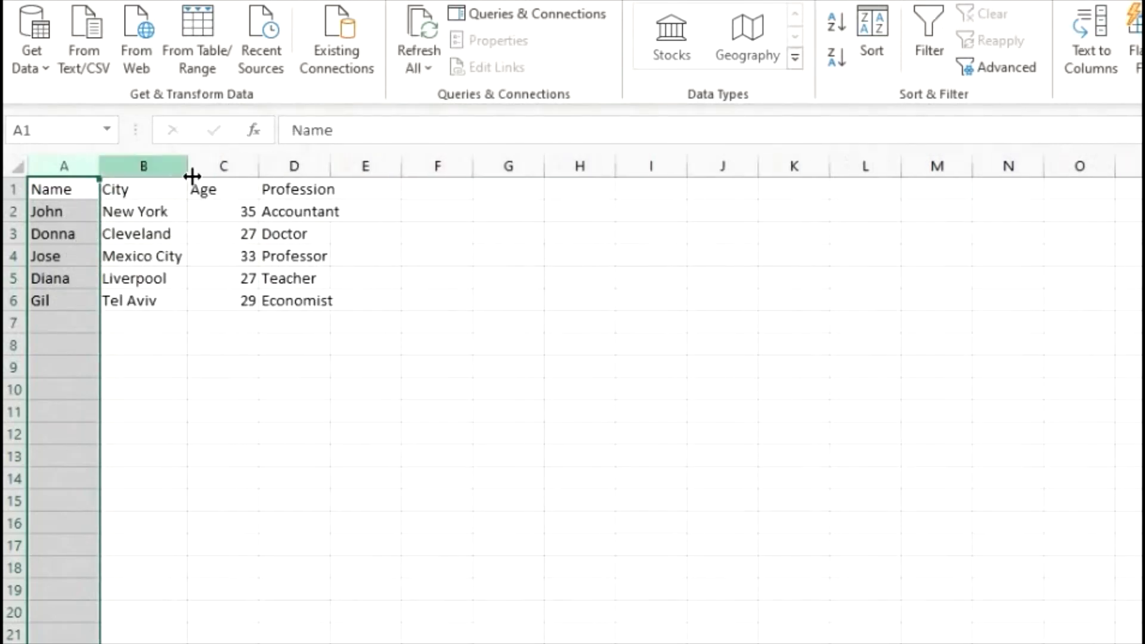
pyautogui.moveTo(331, 177); pyautogui.dragTo(346, 179)
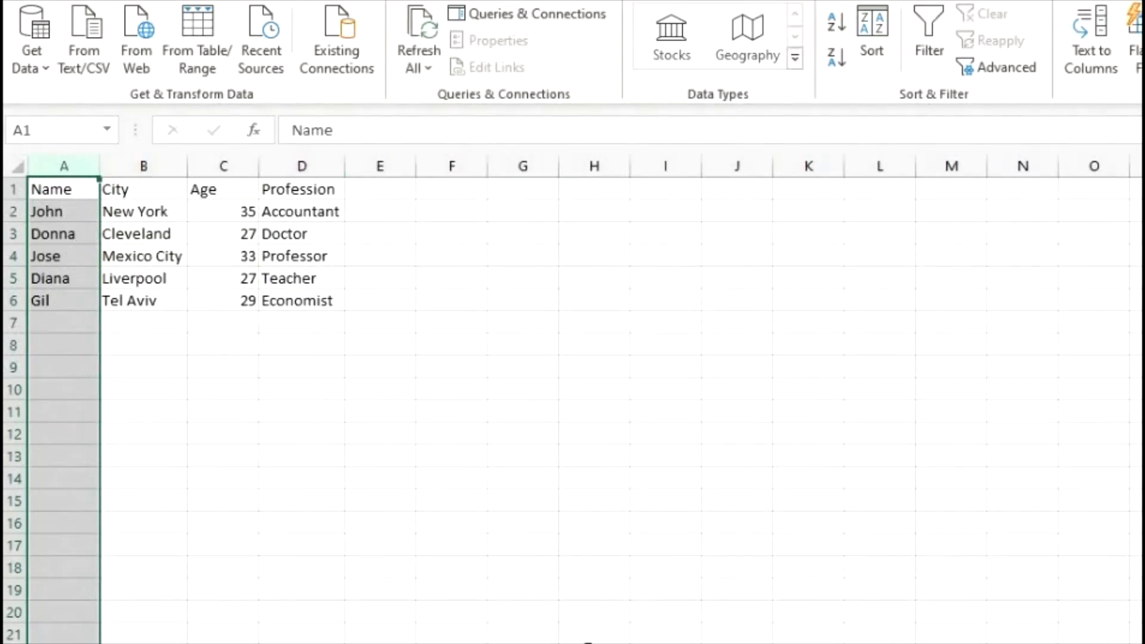
pyautogui.click(588, 639)
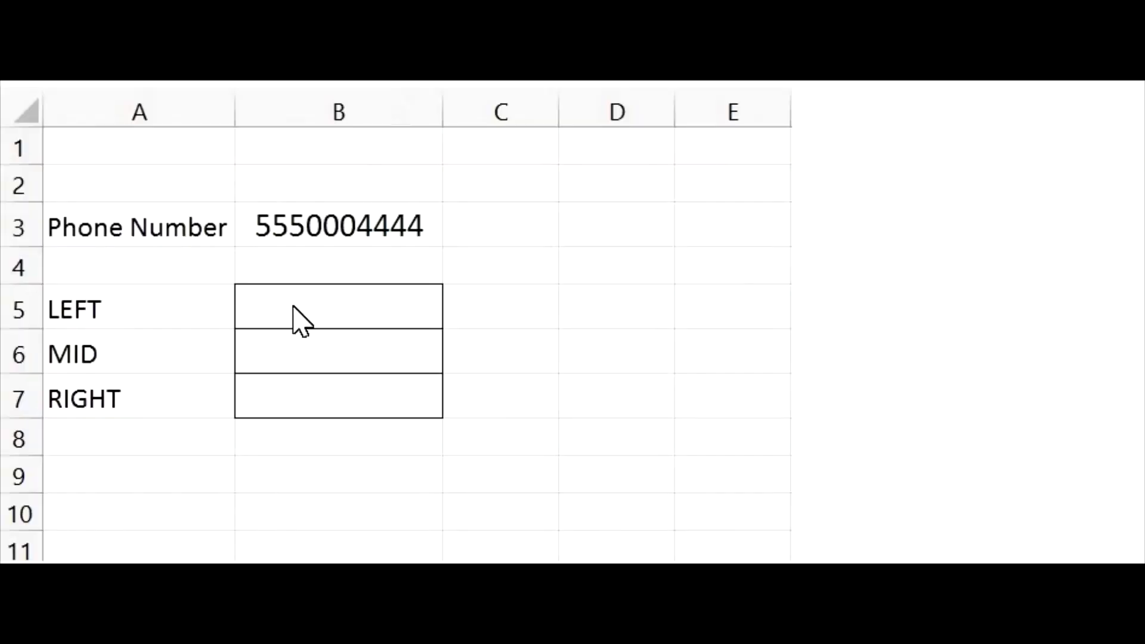
# Enter =LEFT(B3,3) in B5 to extract the first three digits of the phone number
pyautogui.click(301, 313)
pyautogui.write('=LEF')
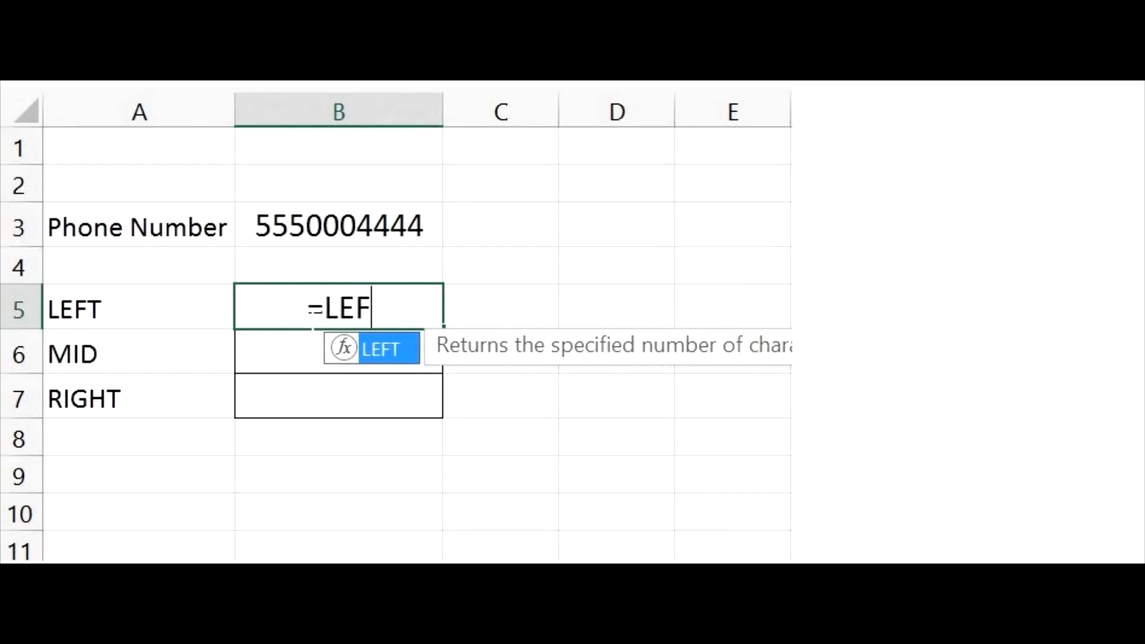
pyautogui.press('Tab')
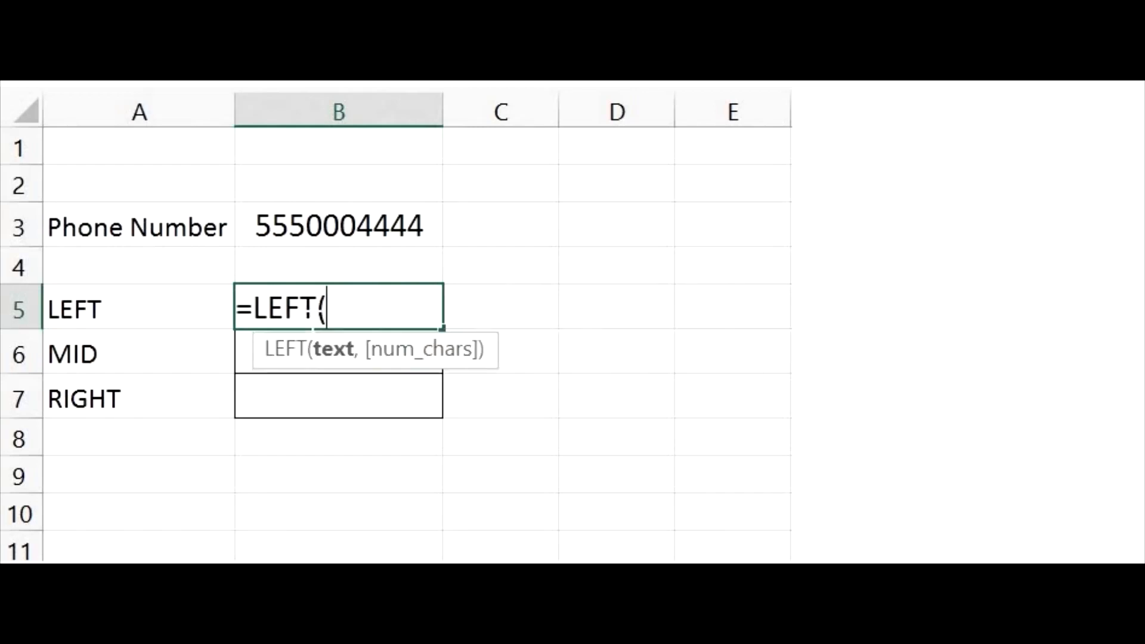
pyautogui.click(356, 245)
pyautogui.write(',3')
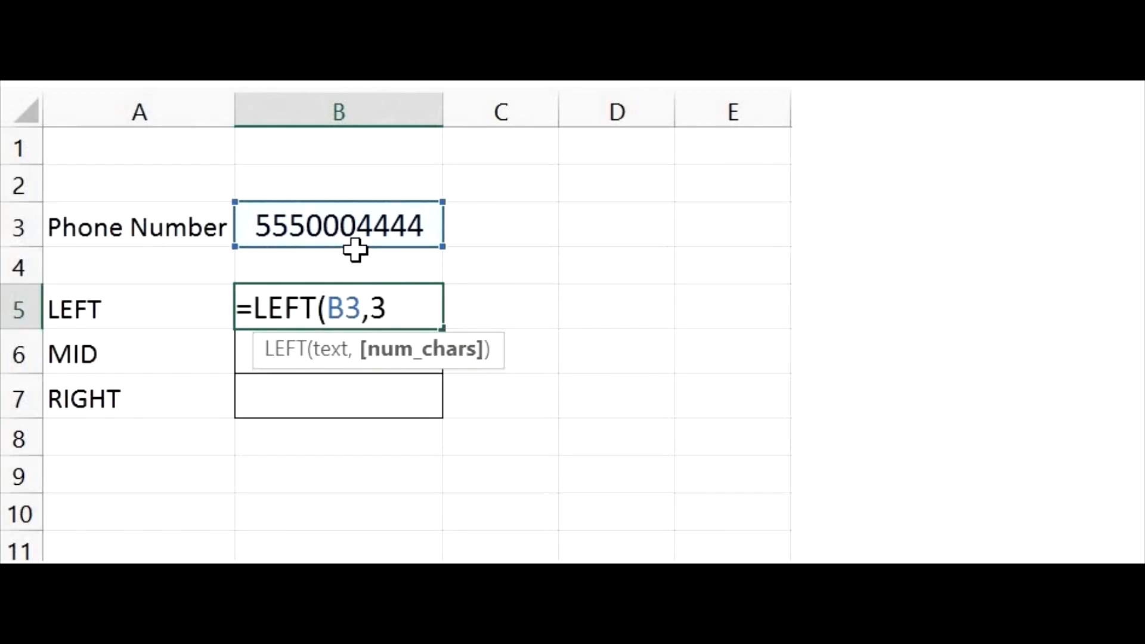
pyautogui.press('Return')
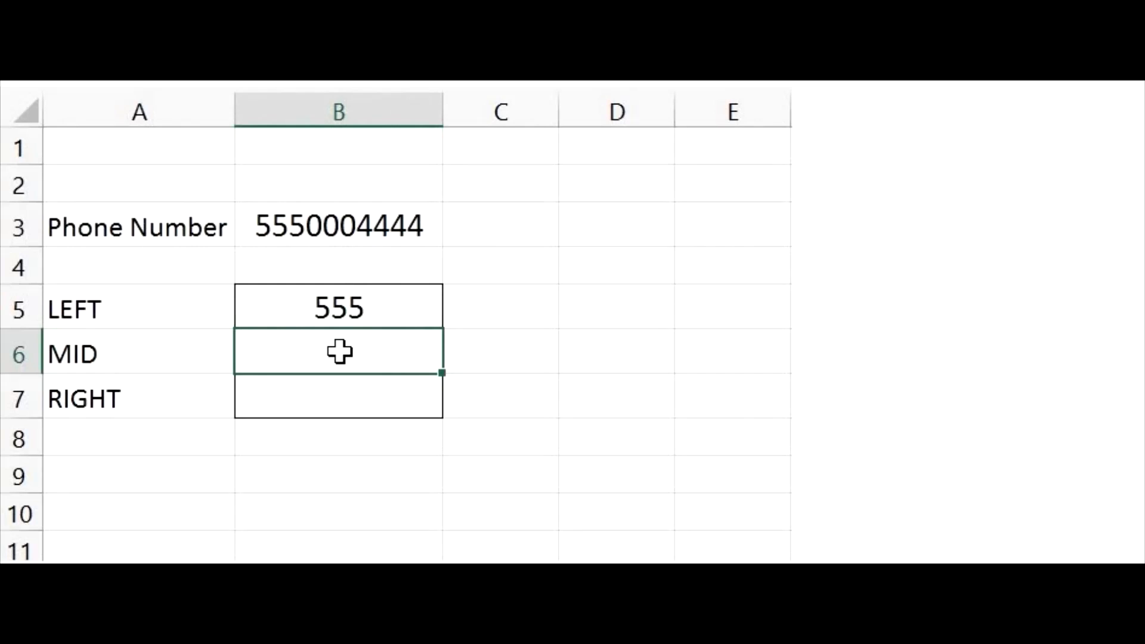
# Enter =MID(B3,4,3) in B6 to extract the three middle digits of the phone number
pyautogui.write('=MiD')
pyautogui.press('Tab')
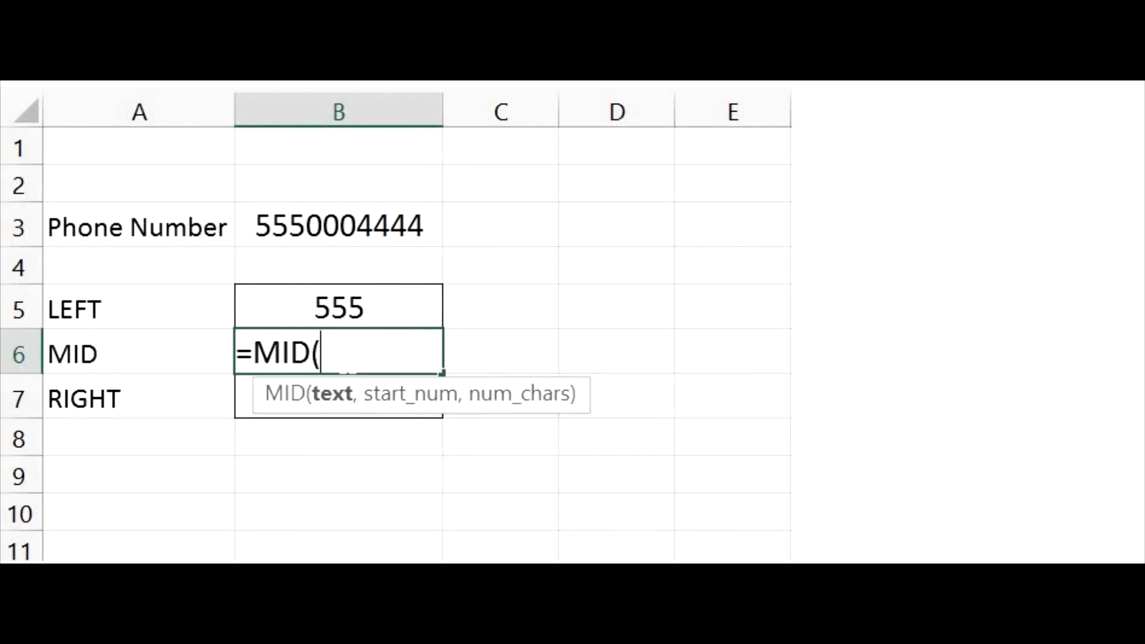
pyautogui.click(427, 243)
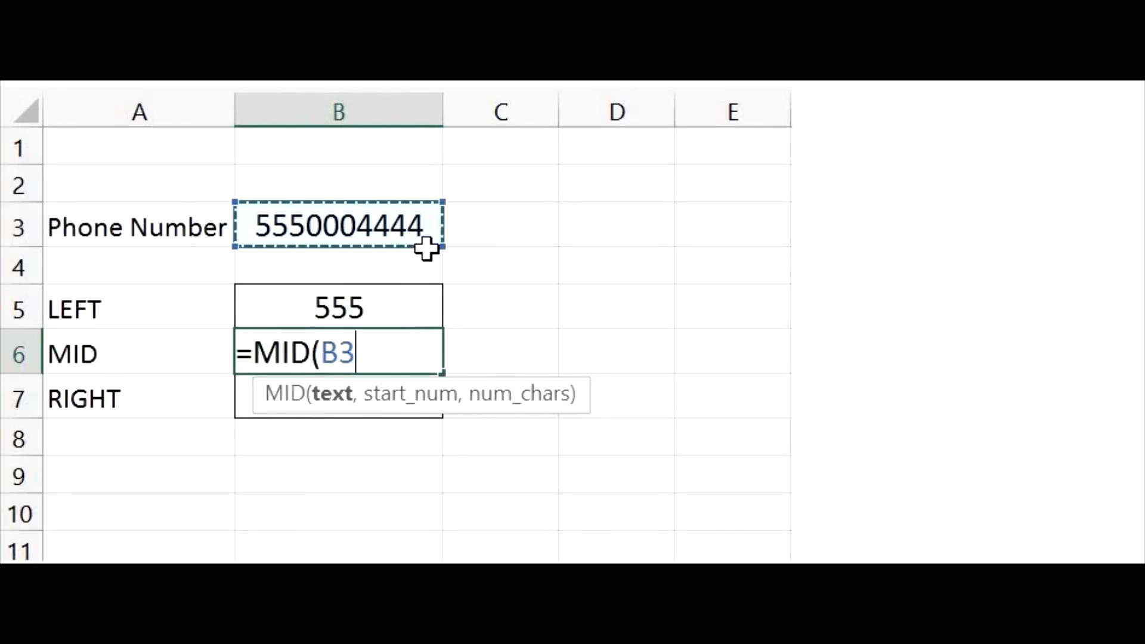
pyautogui.write(',4')
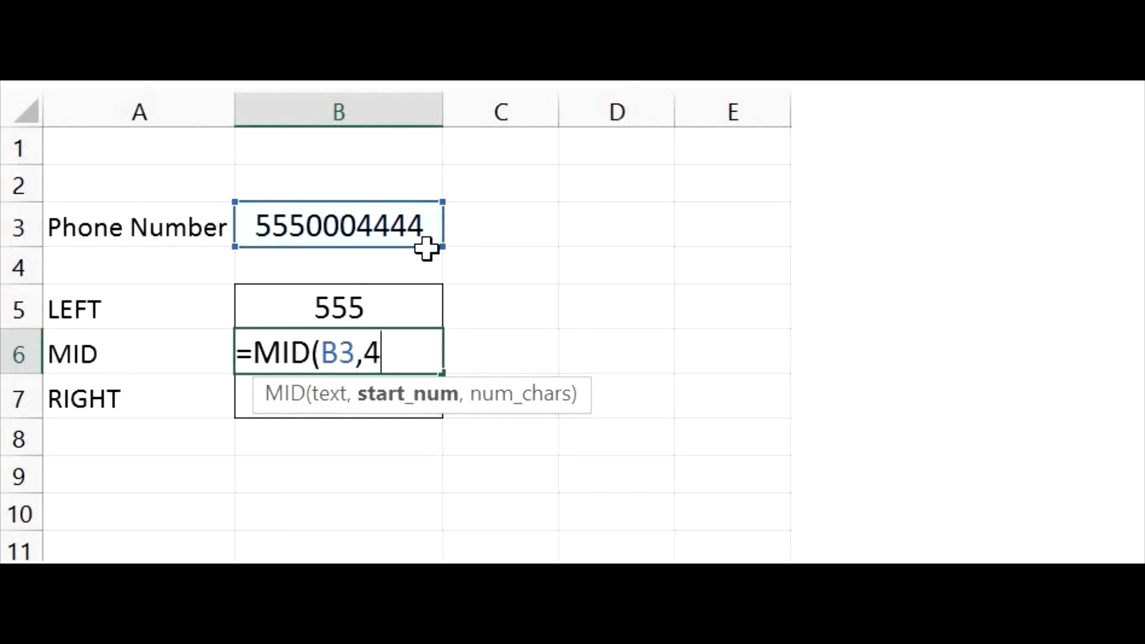
pyautogui.write(',3)')
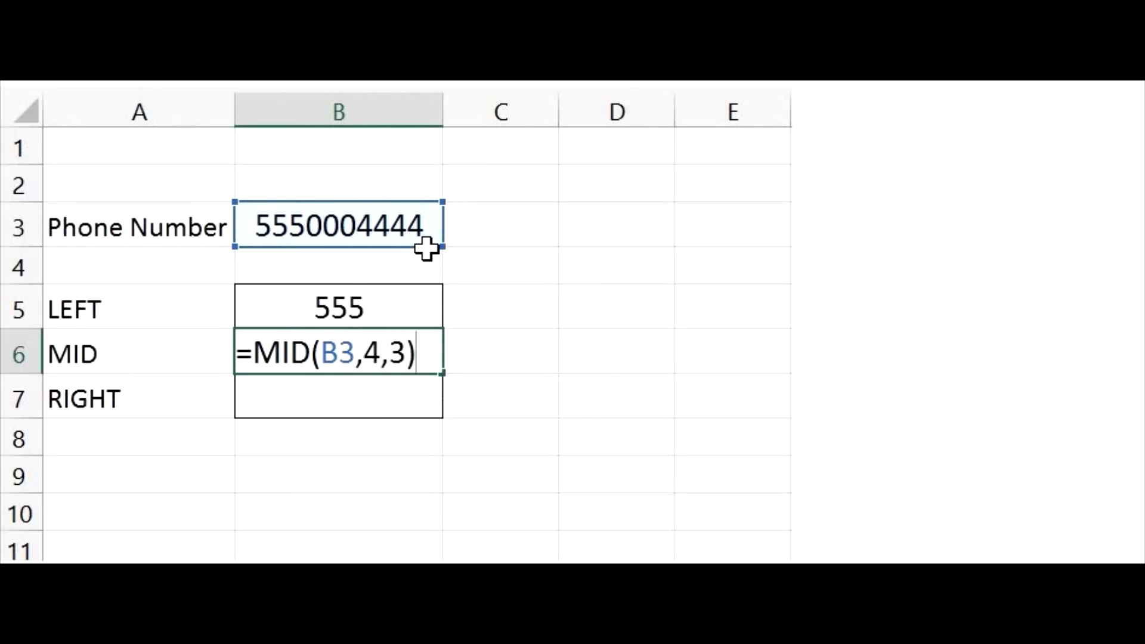
pyautogui.press('Return')
# Enter =RIGHT(B3,4) in B7 to extract the last four digits of the phone number
pyautogui.write('=')
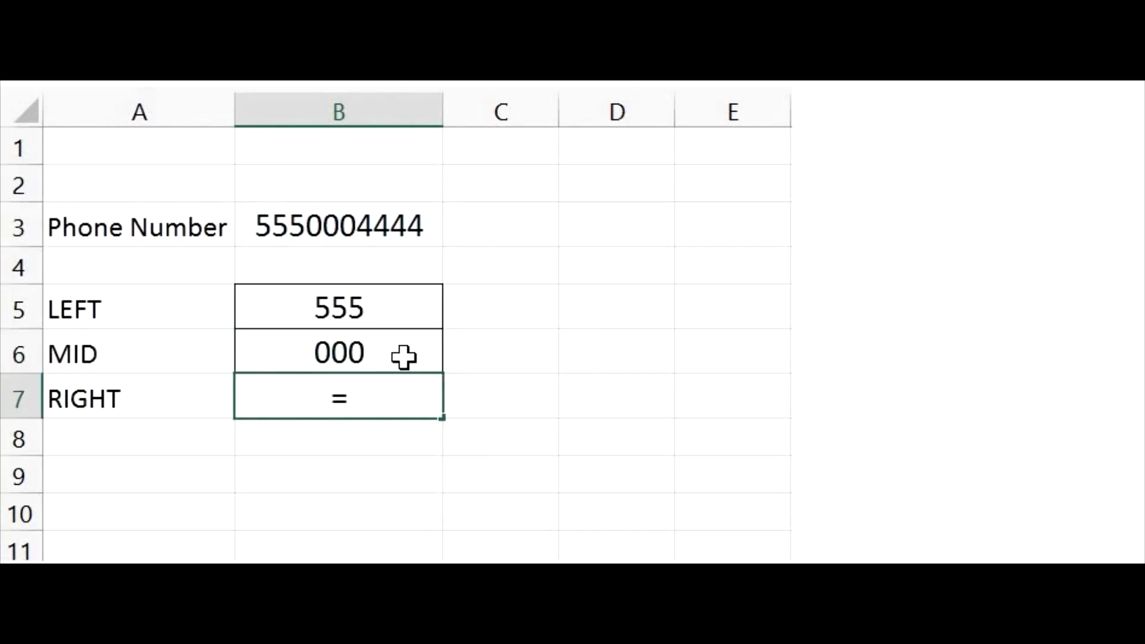
pyautogui.write('RIGHT')
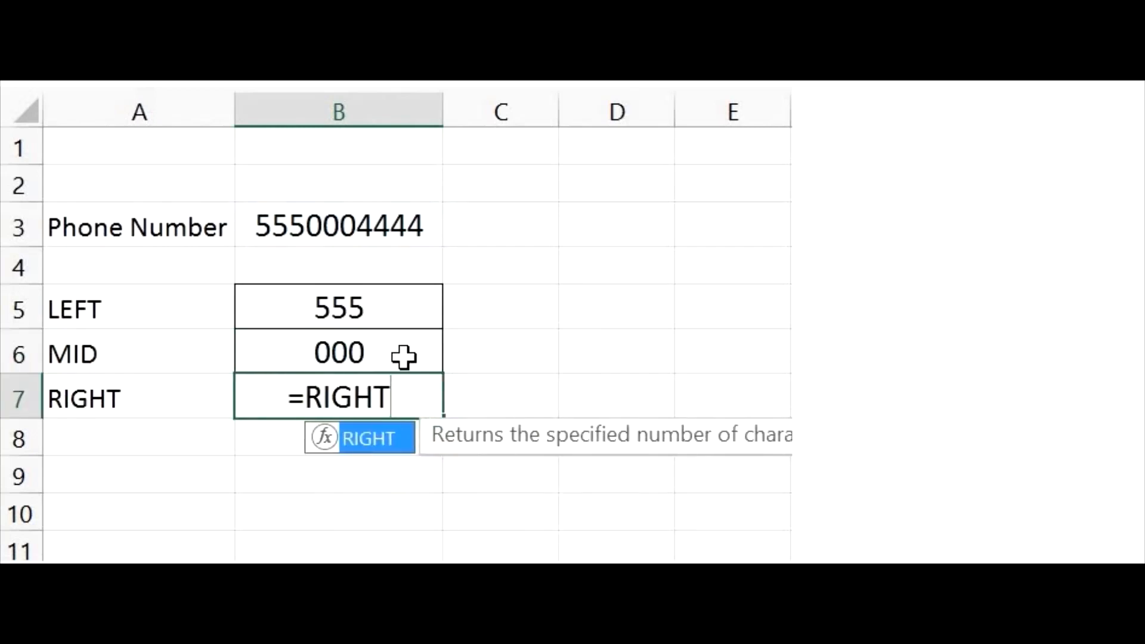
pyautogui.write('(')
pyautogui.click(403, 227)
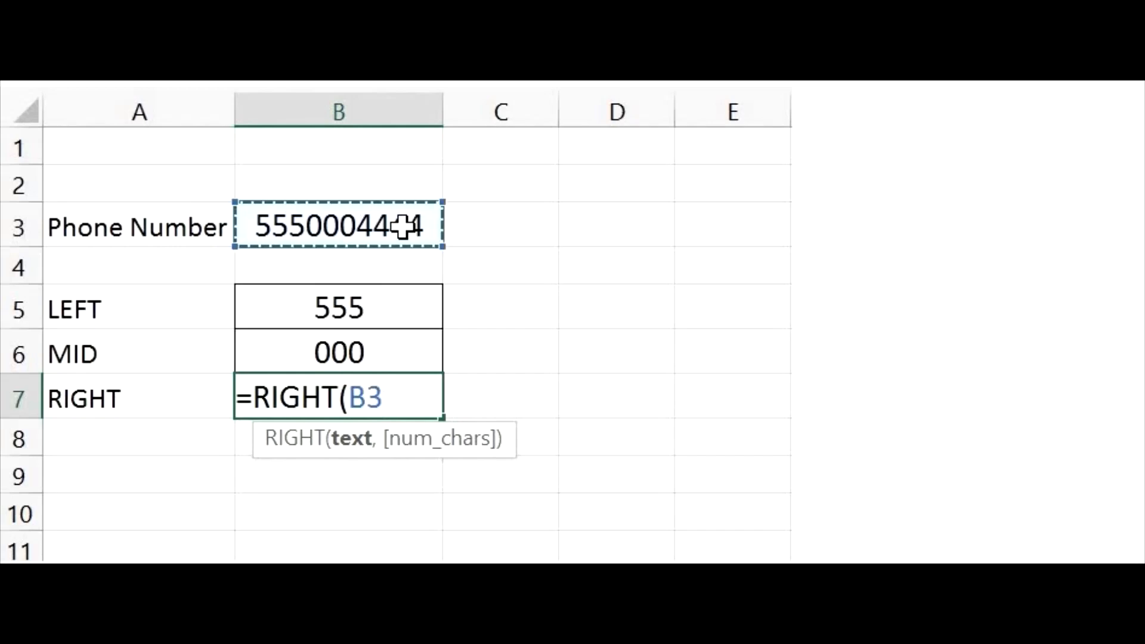
pyautogui.write(',4')
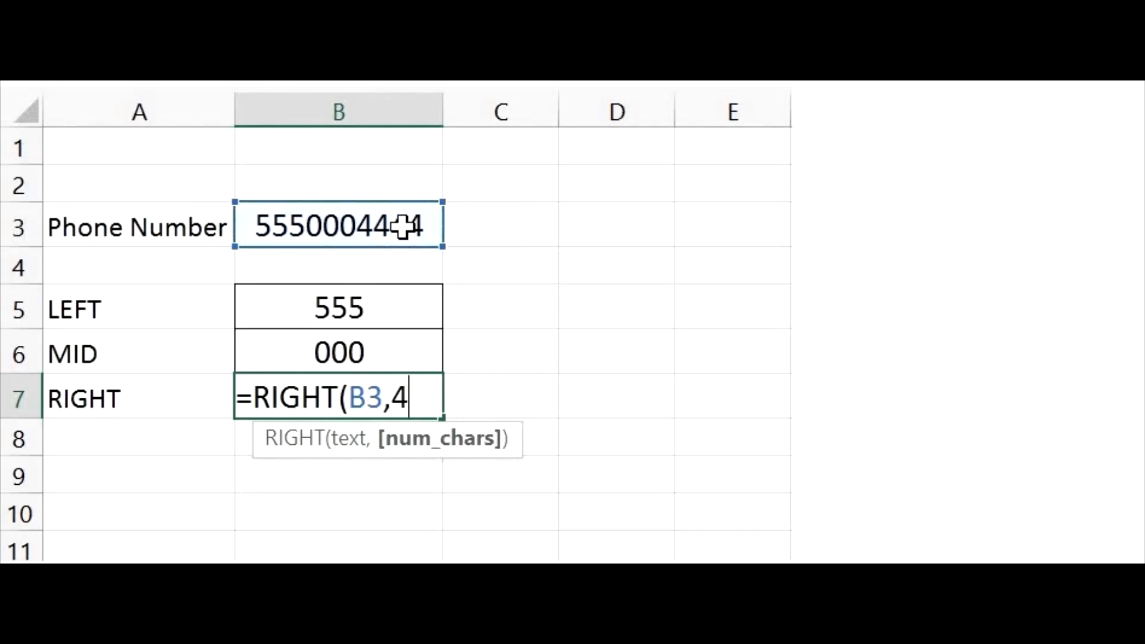
pyautogui.write(')')
pyautogui.press('Return')
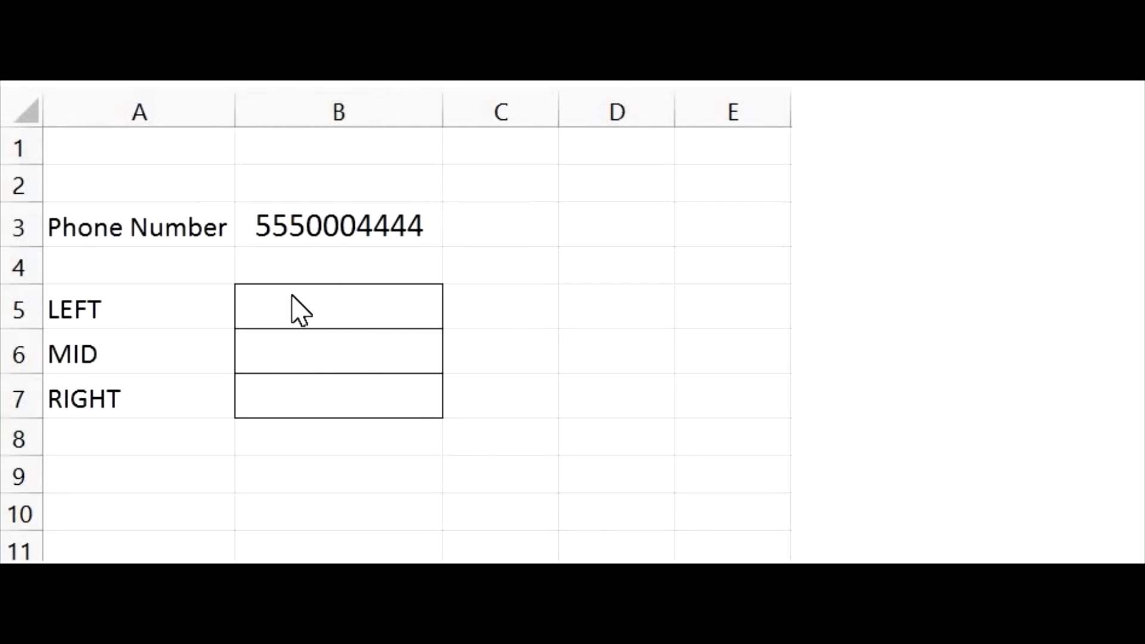
pyautogui.click(304, 317)
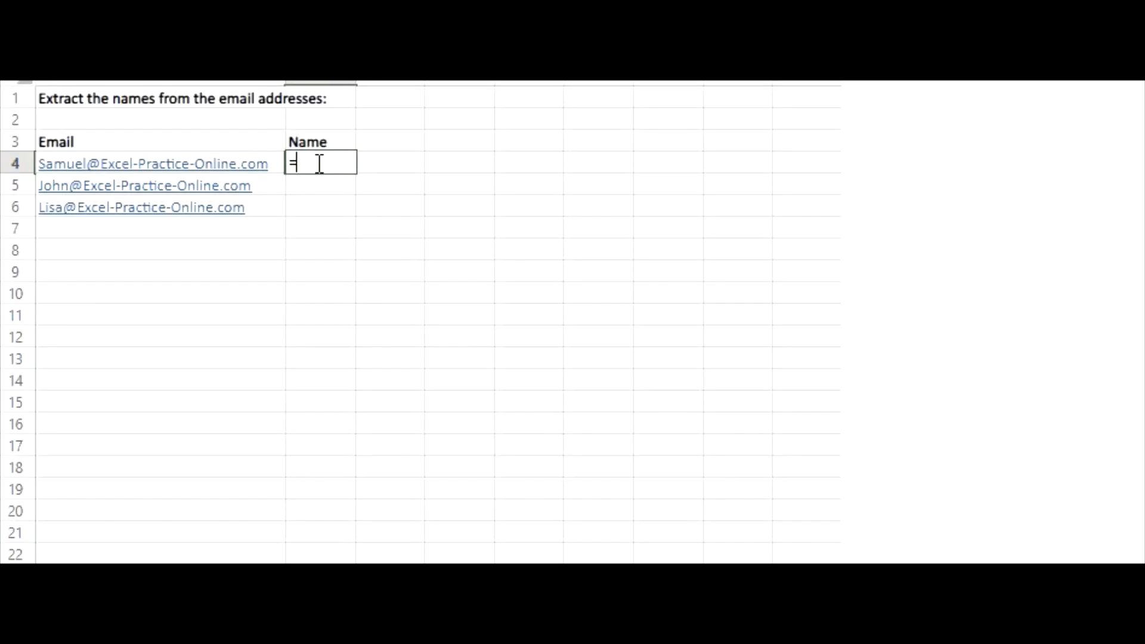
# Enter =TEXTBEFORE(A4,"@") in B4 to extract the name from the first email address
pyautogui.write('tex')
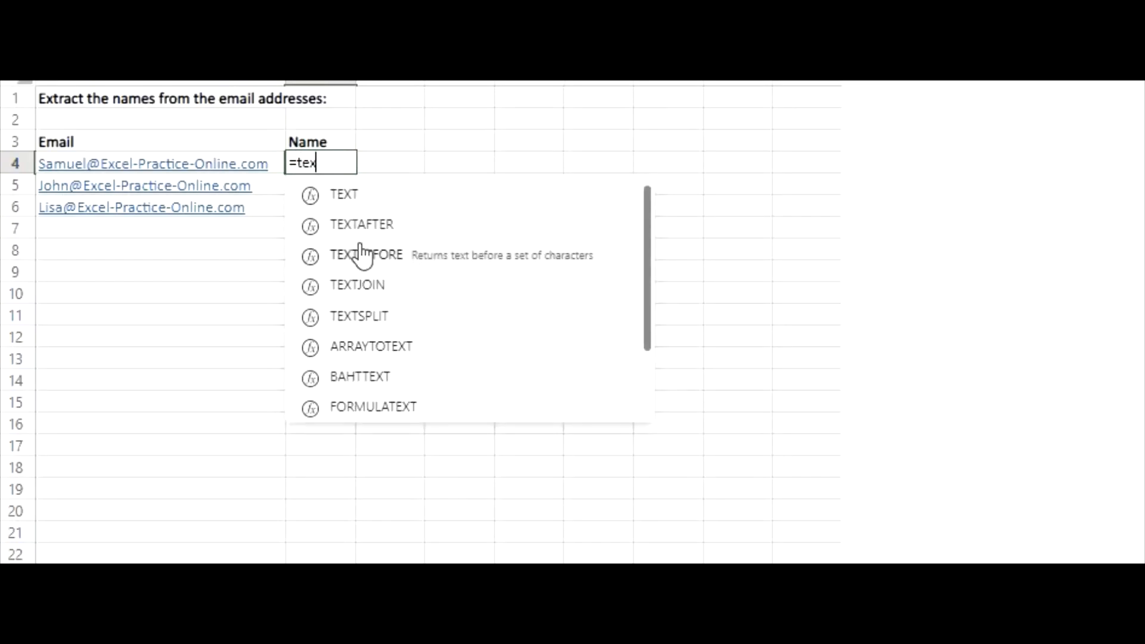
pyautogui.doubleClick(361, 253)
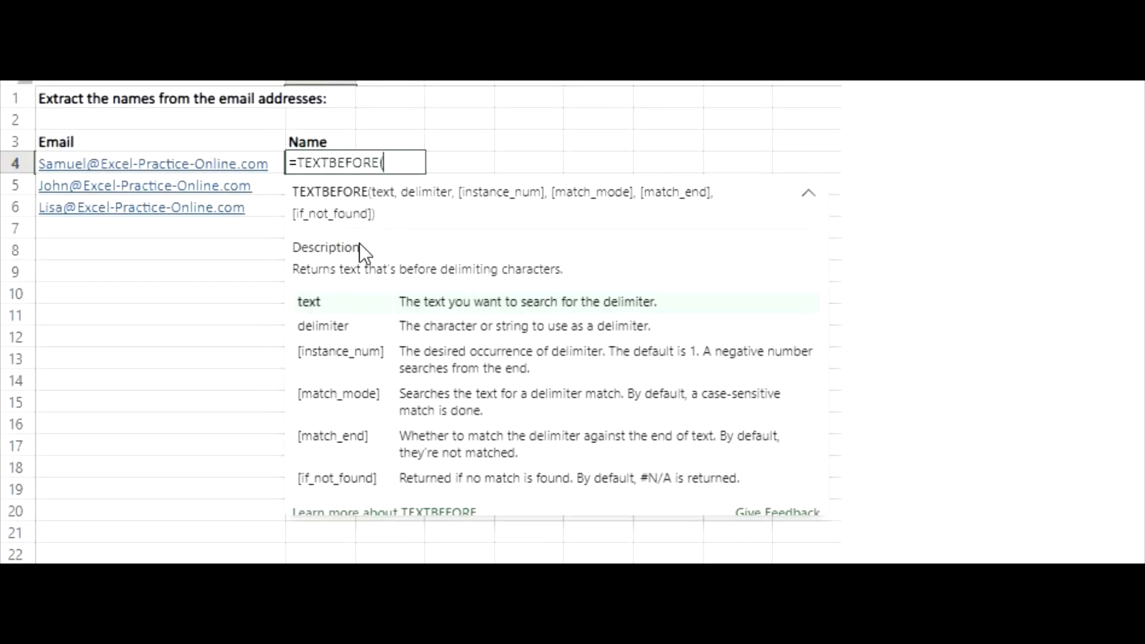
pyautogui.click(276, 162)
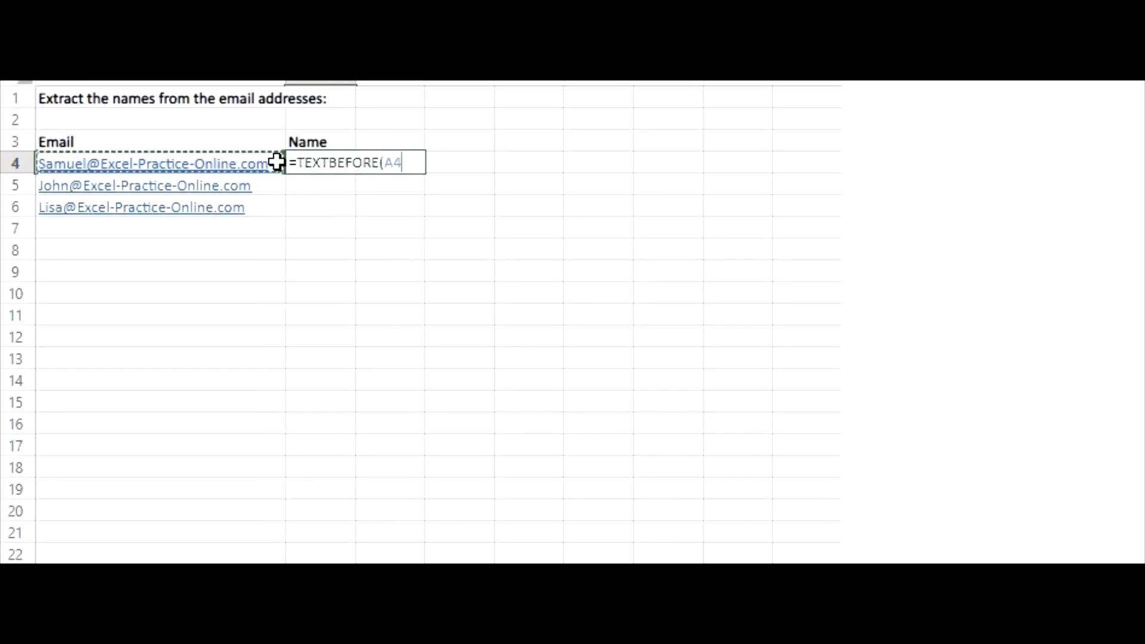
pyautogui.write(',')
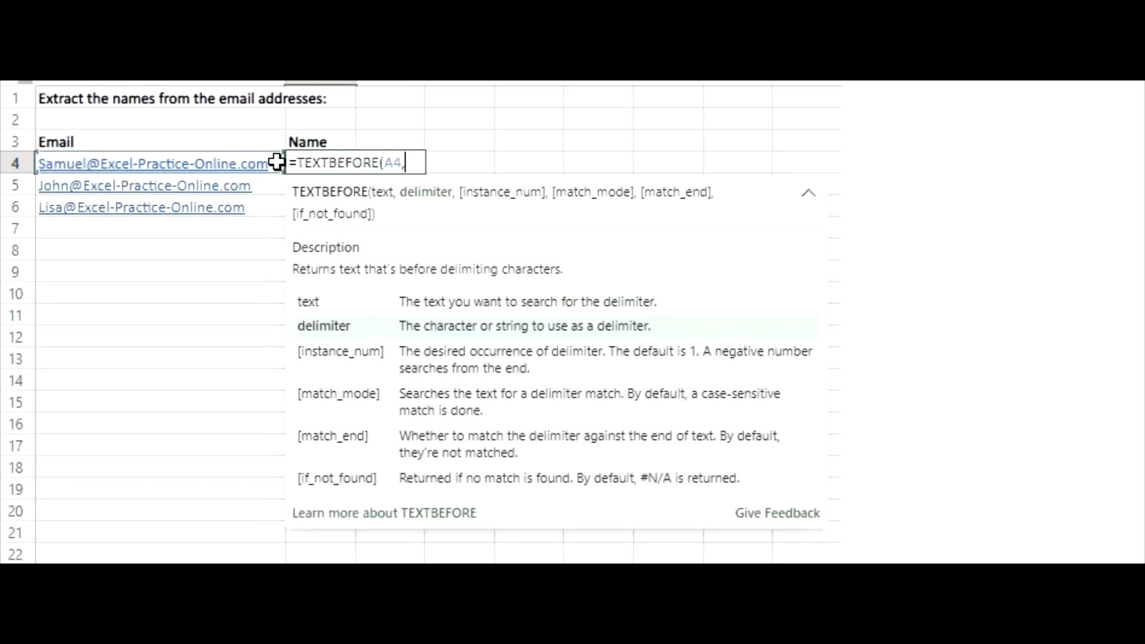
pyautogui.write('"@"')
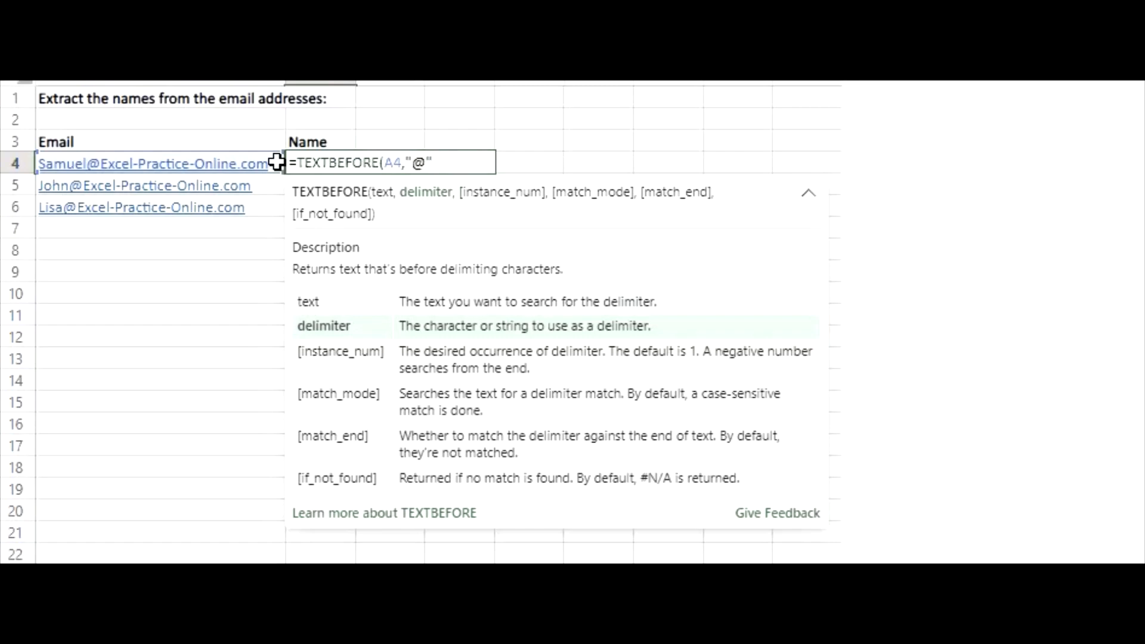
pyautogui.write(')')
pyautogui.press('Return')
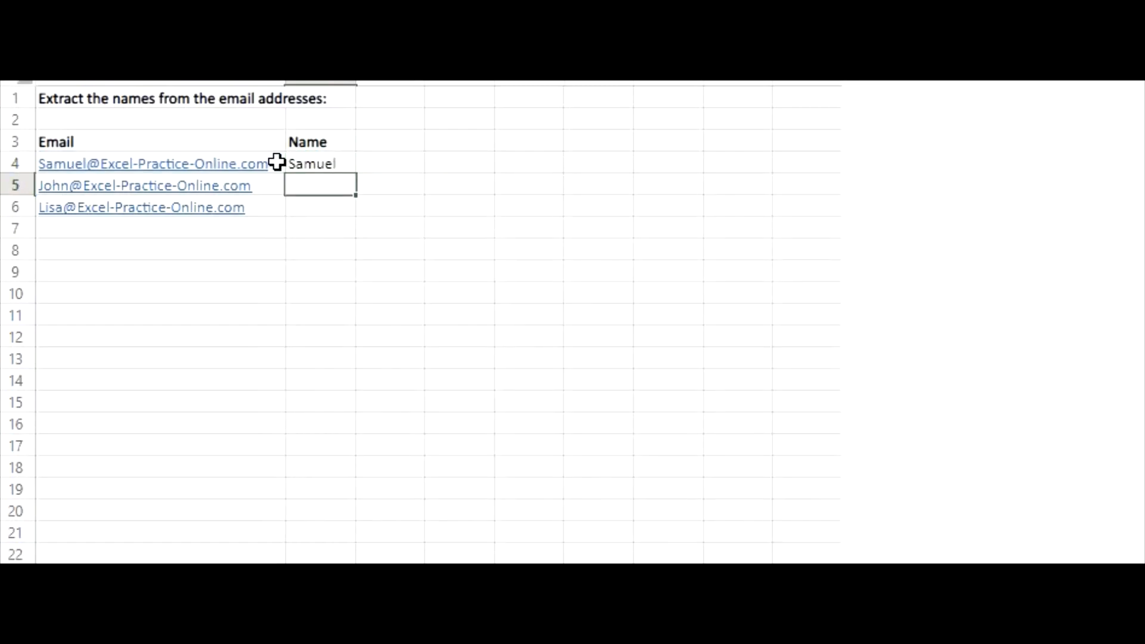
# Fill the TEXTBEFORE formula in B4 down through B6 for the remaining email addresses
pyautogui.click(341, 164)
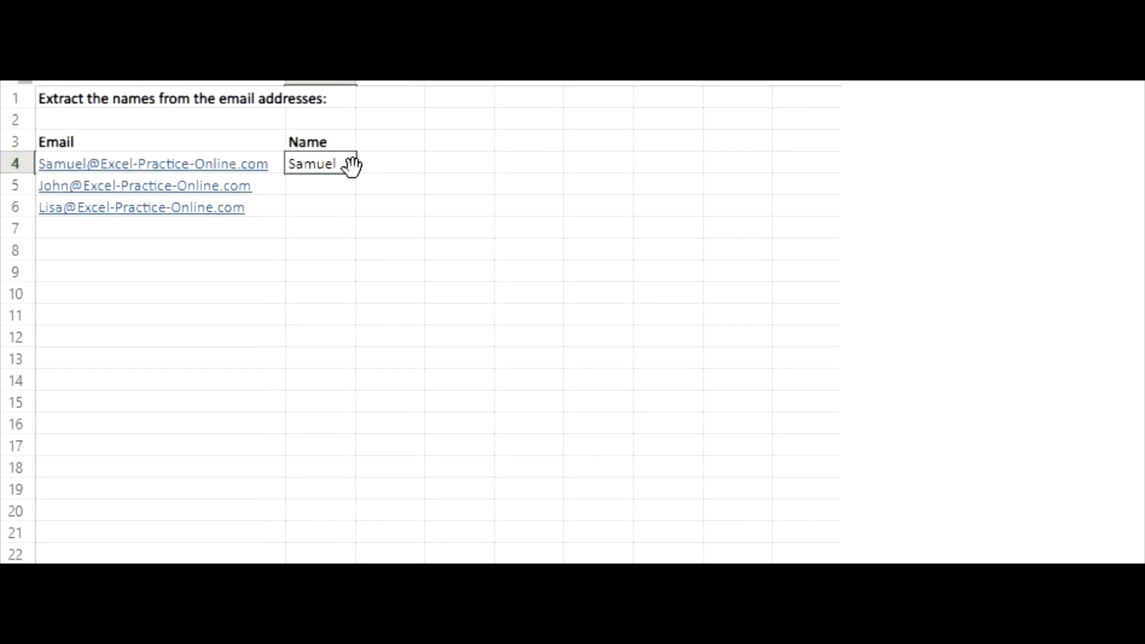
pyautogui.moveTo(356, 174); pyautogui.dragTo(354, 209)
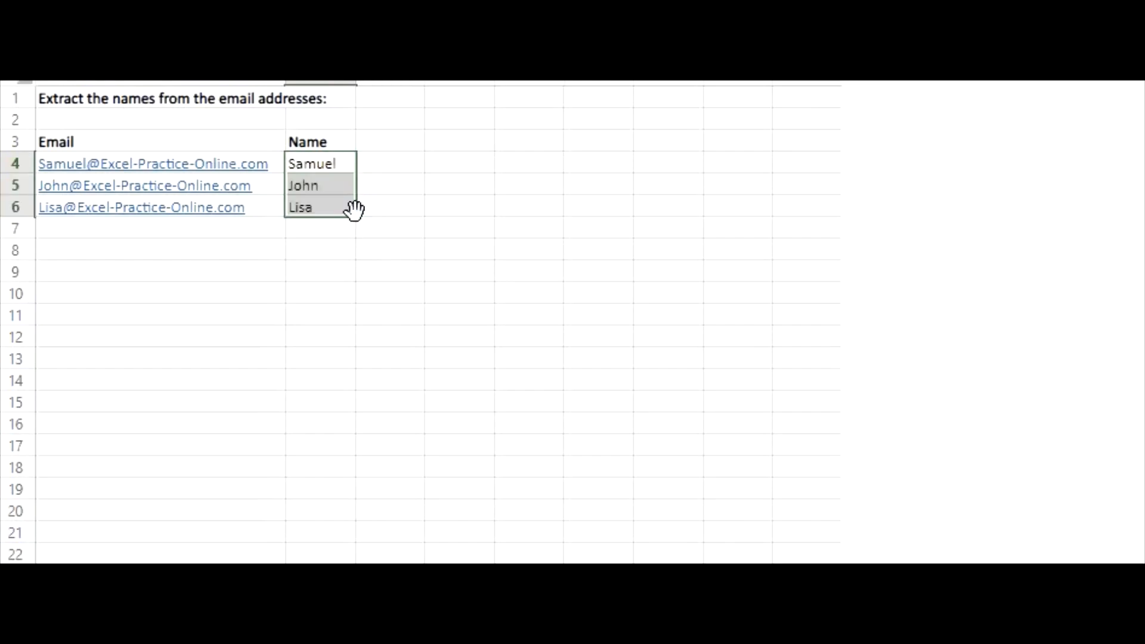
pyautogui.click(348, 230)
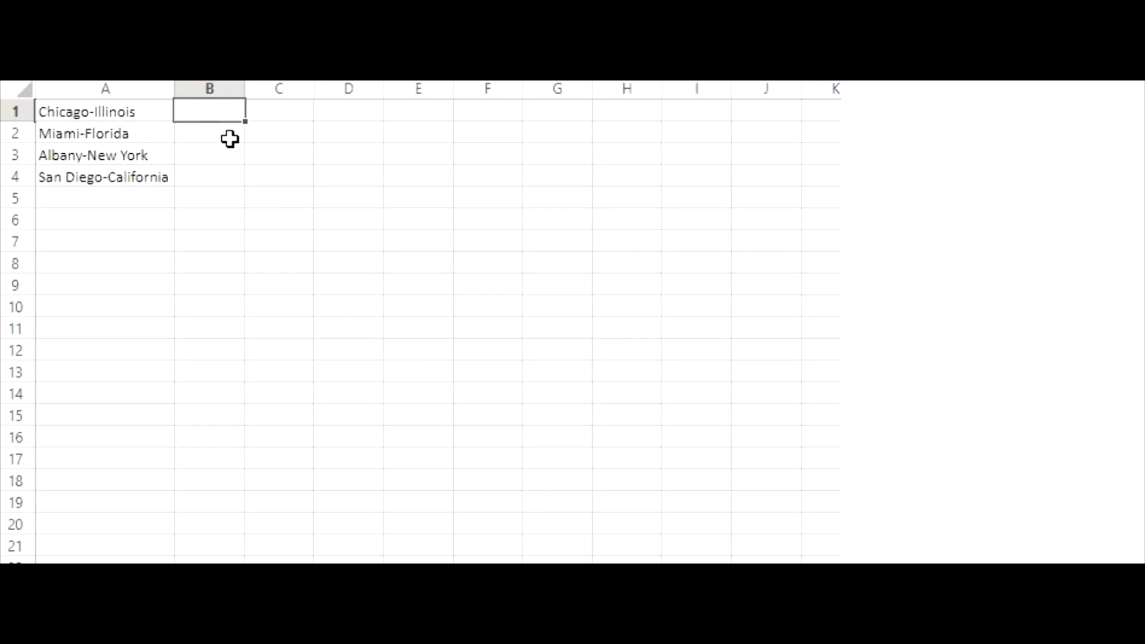
# Enter =TEXTAFTER(A1,"-") in B1 to extract the state from the first city-state entry
pyautogui.write('=')
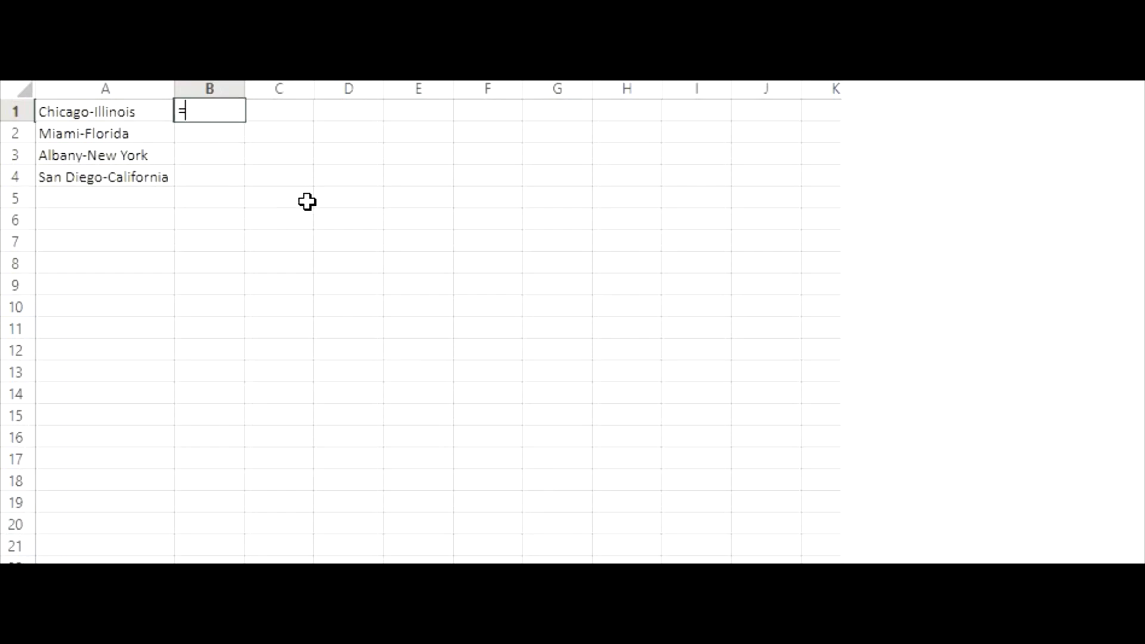
pyautogui.write('te')
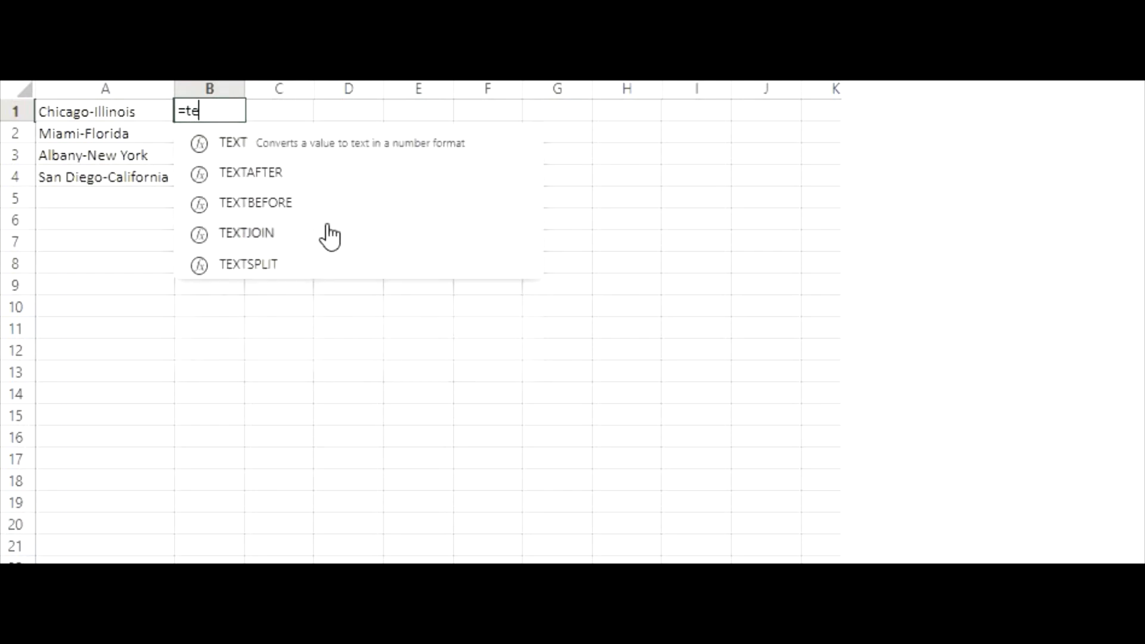
pyautogui.write('xta')
pyautogui.press('Tab')
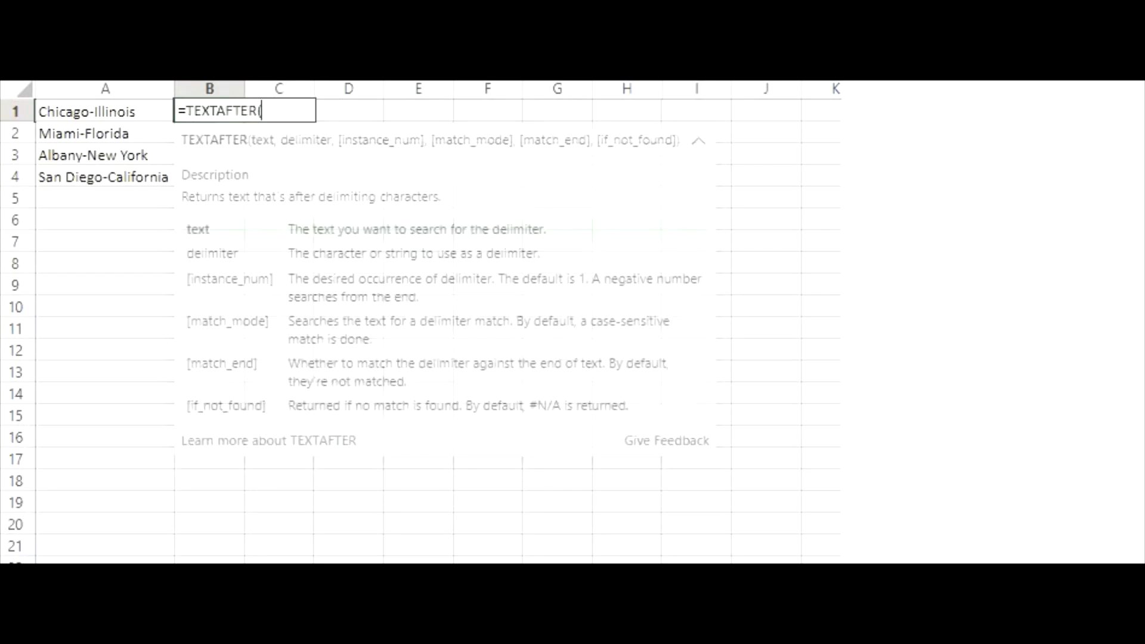
pyautogui.click(149, 113)
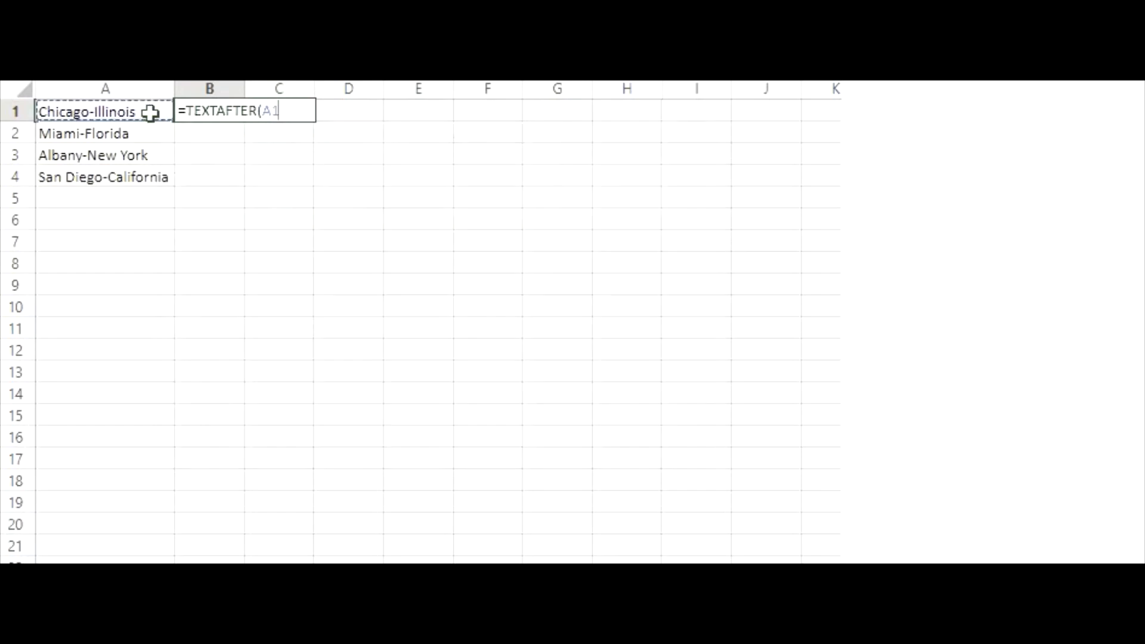
pyautogui.write(',')
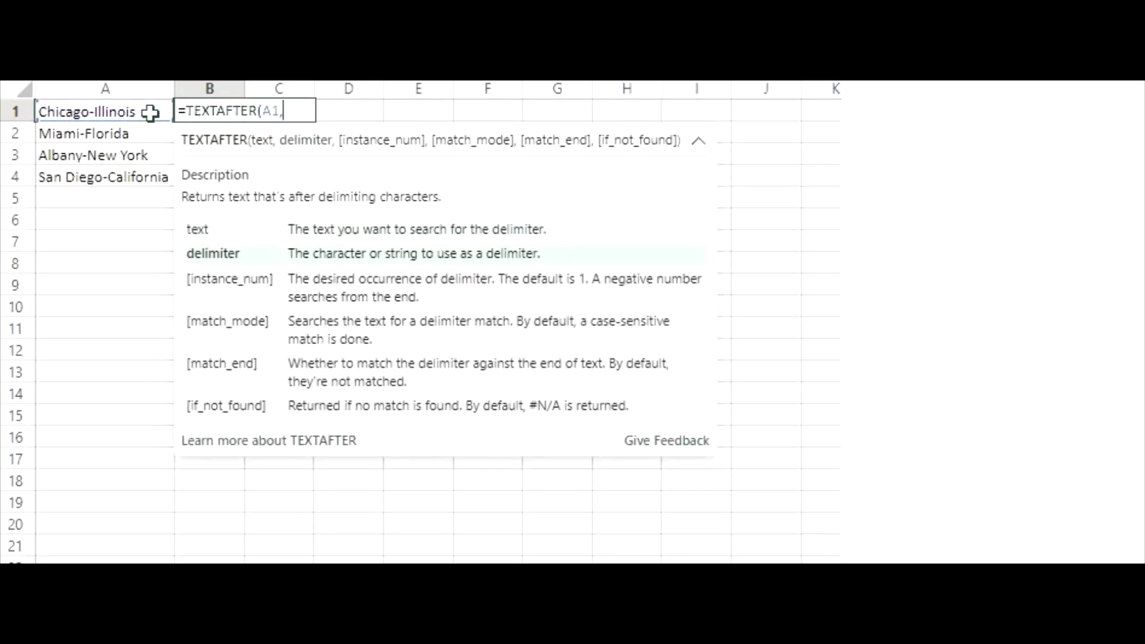
pyautogui.write('"-")')
pyautogui.hotkey('ctrl', 'Return')
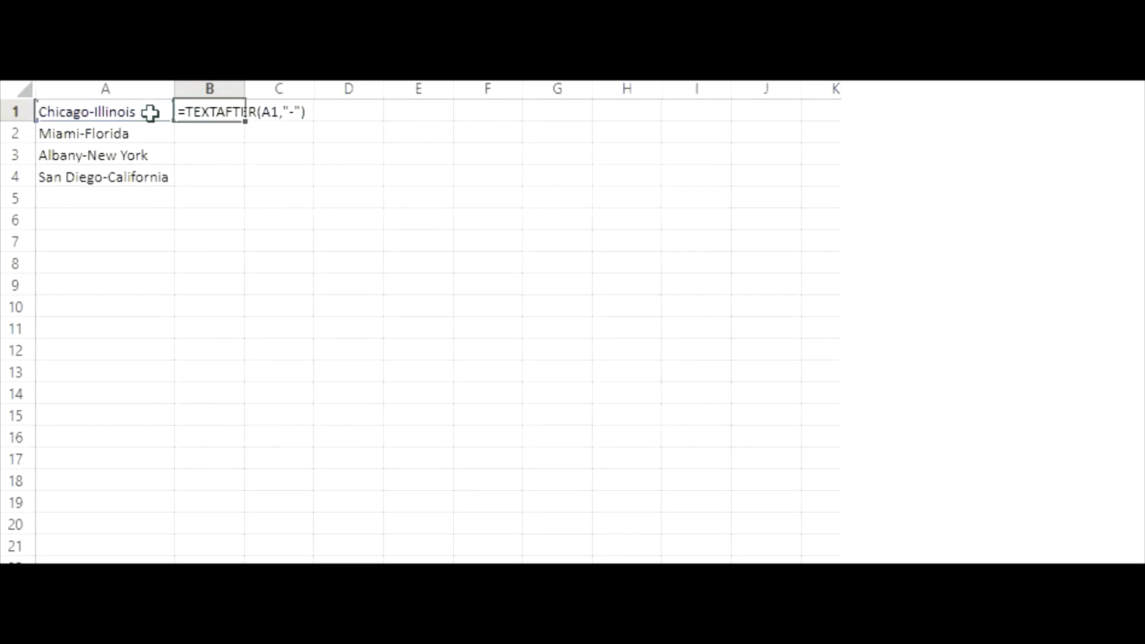
pyautogui.press('Return')
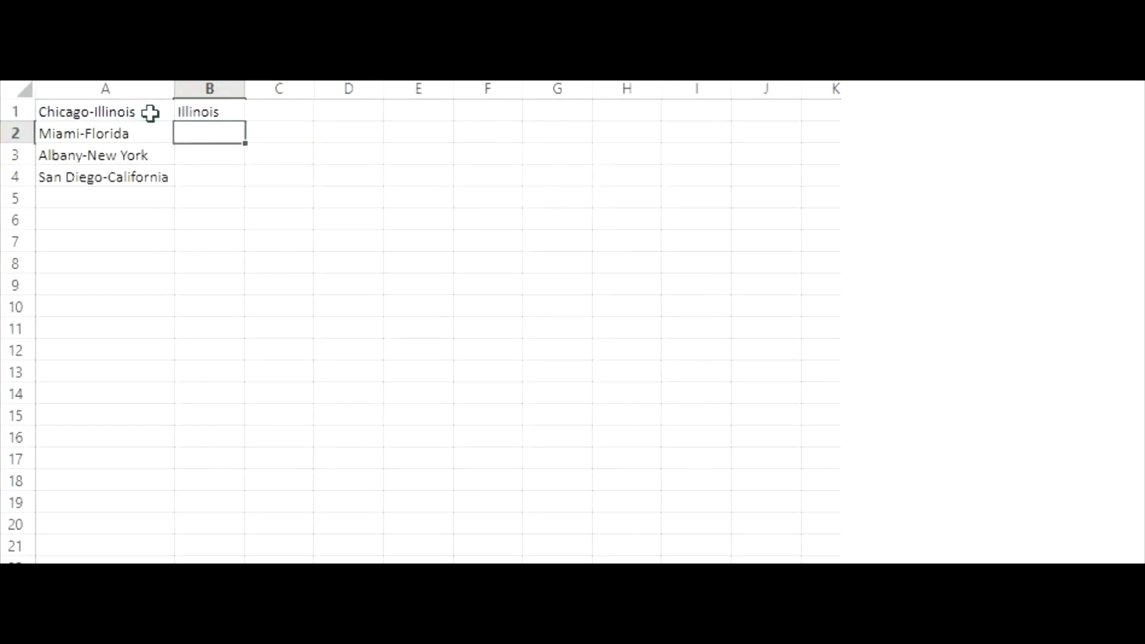
# Fill the TEXTAFTER formula in B1 down through B4 for the other city-state entries
pyautogui.click(229, 113)
pyautogui.moveTo(244, 121); pyautogui.dragTo(253, 184)
pyautogui.click(250, 209)
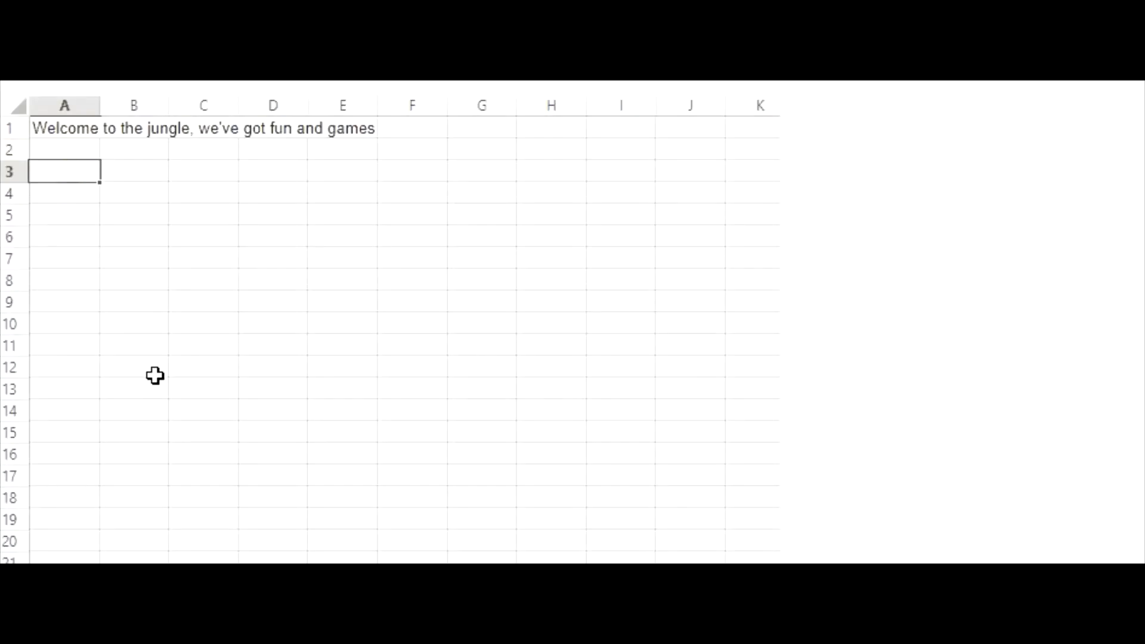
# Enter =TEXTSPLIT(A1," ") in A3 to split the sentence into separate columns at each space
pyautogui.write('=te')
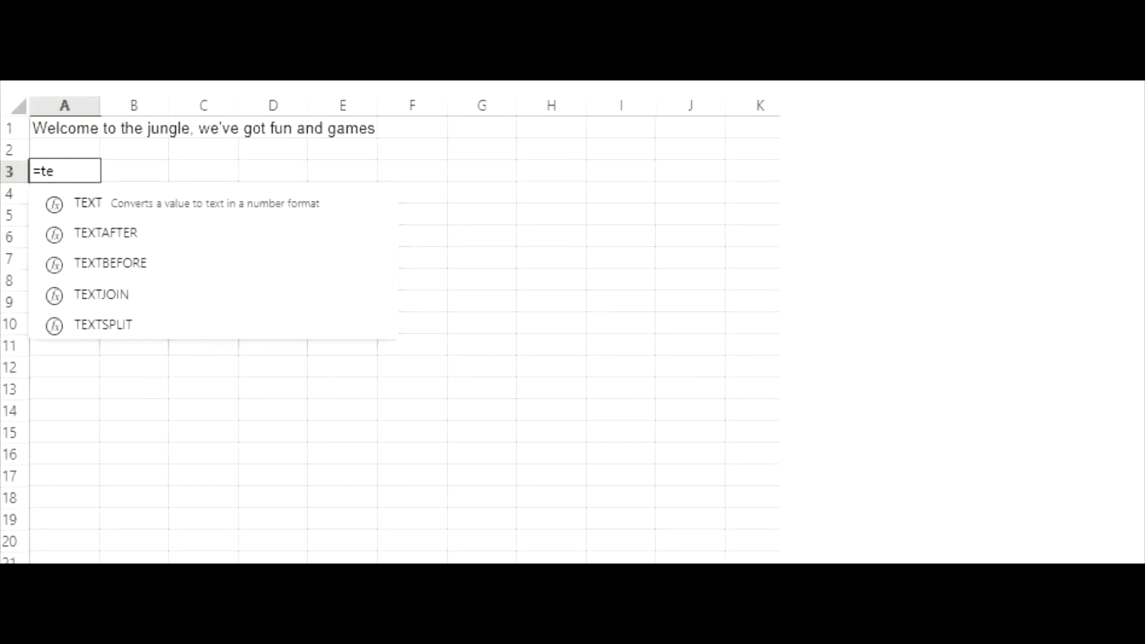
pyautogui.write('xts')
pyautogui.press('Tab')
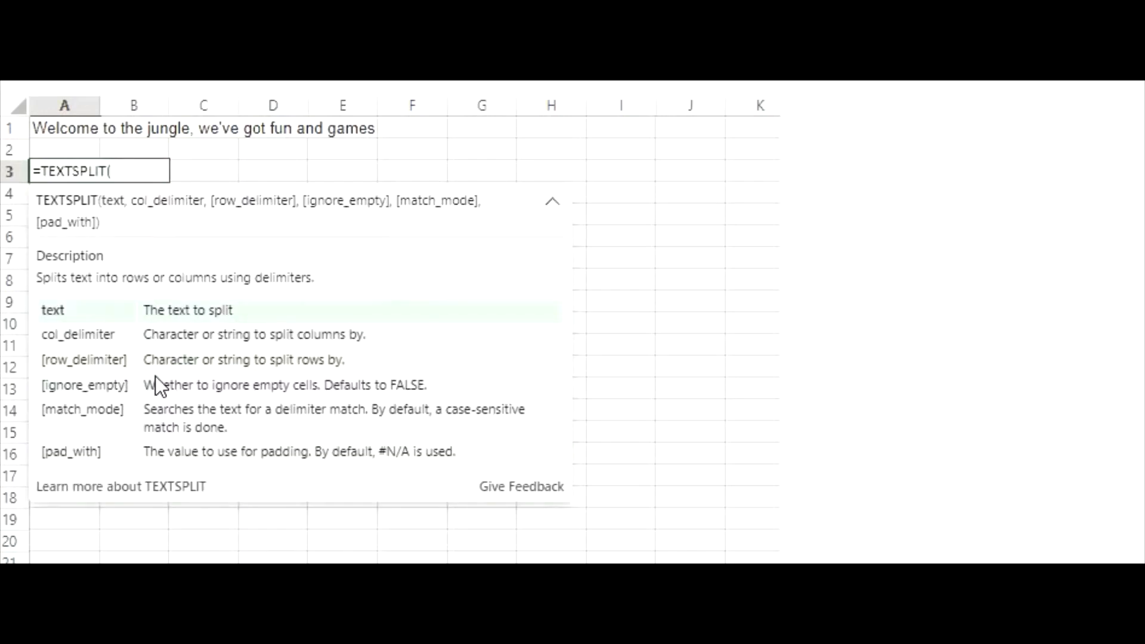
pyautogui.click(53, 123)
pyautogui.write(',')
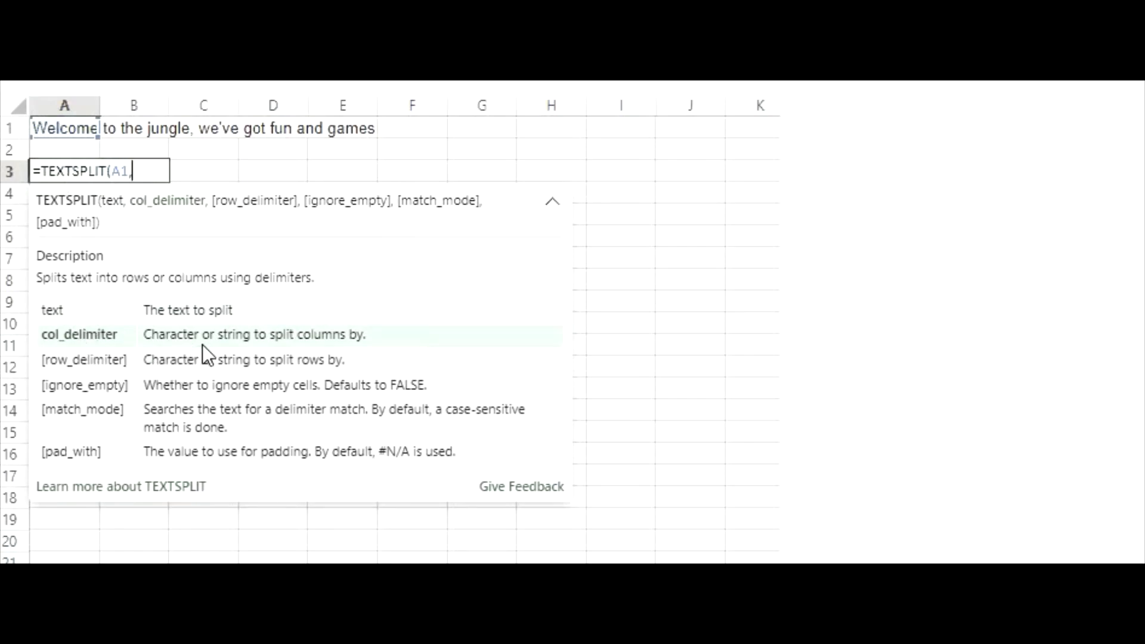
pyautogui.write('" ")')
pyautogui.press('Return')
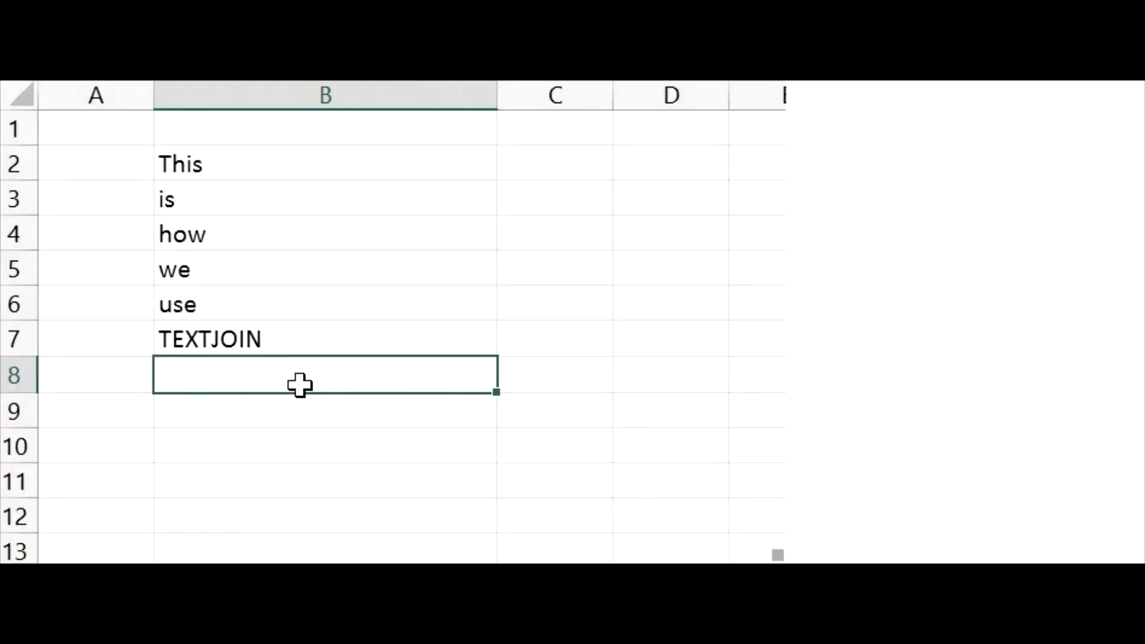
# Enter =TEXTJOIN(" ",TRUE,B2:B7) in B8 to join the words with spaces, ignoring empty cells
pyautogui.write('=TEX')
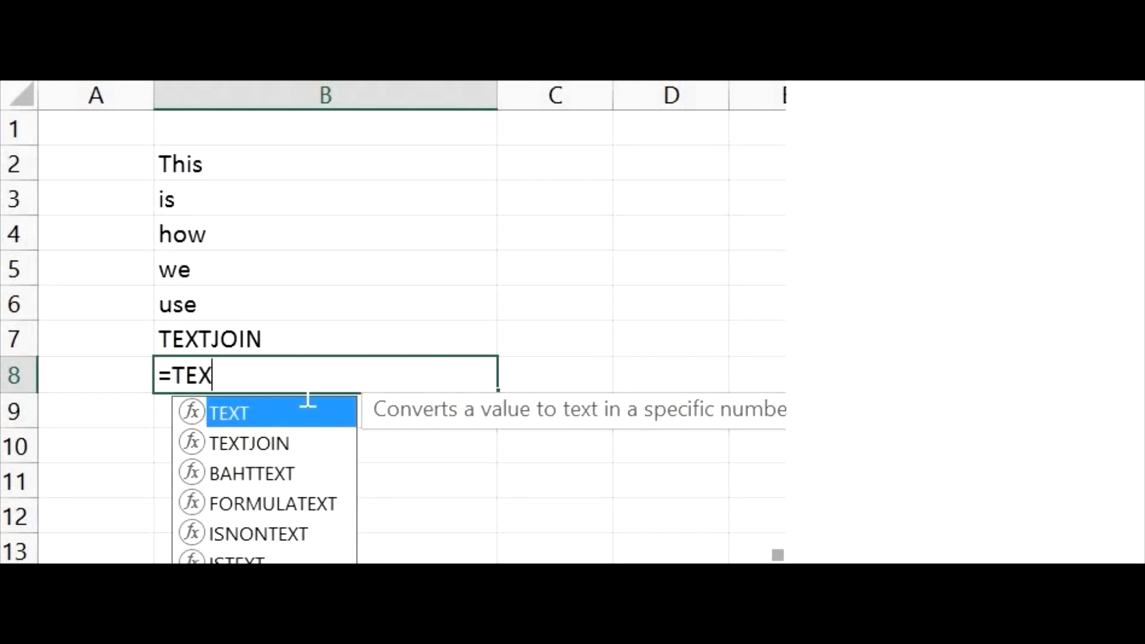
pyautogui.press('Down')
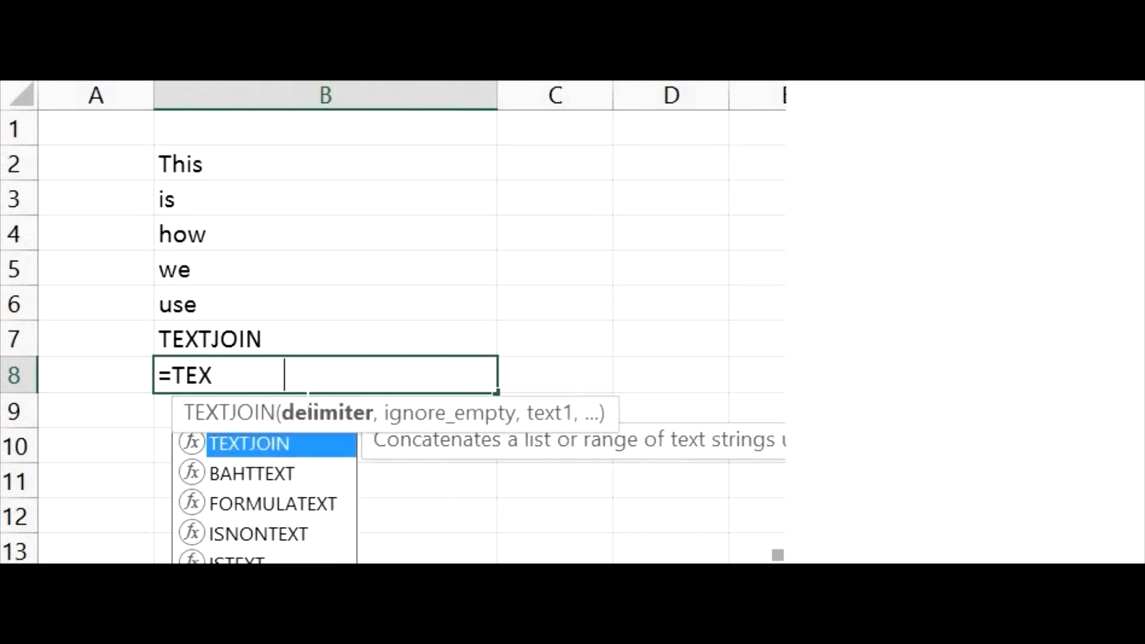
pyautogui.press('Tab')
pyautogui.write('" "')
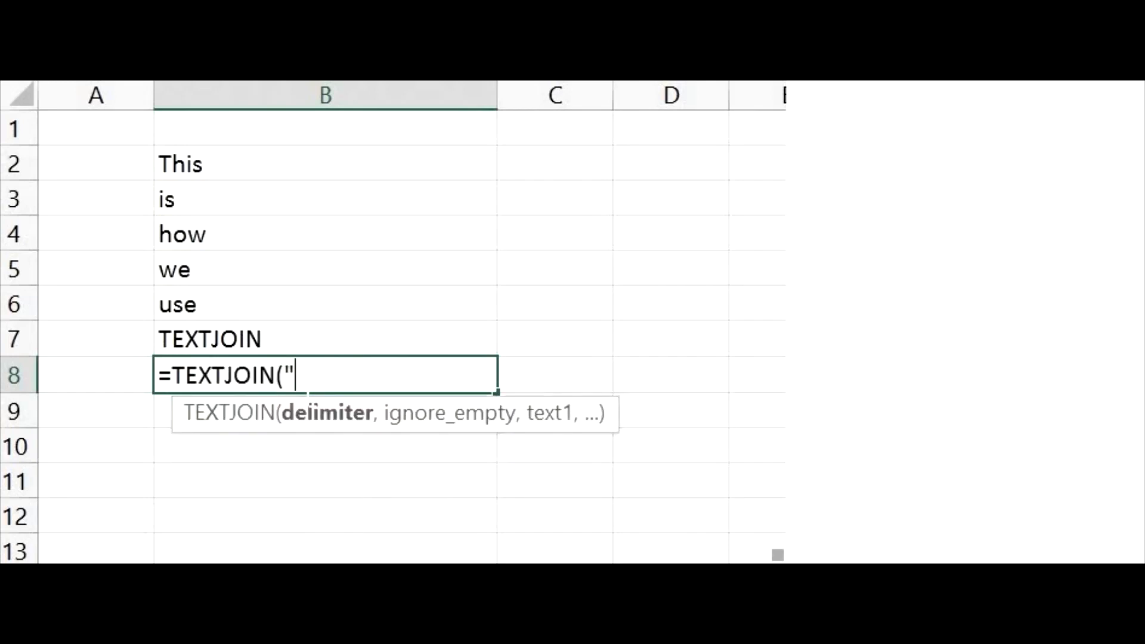
pyautogui.write(',')
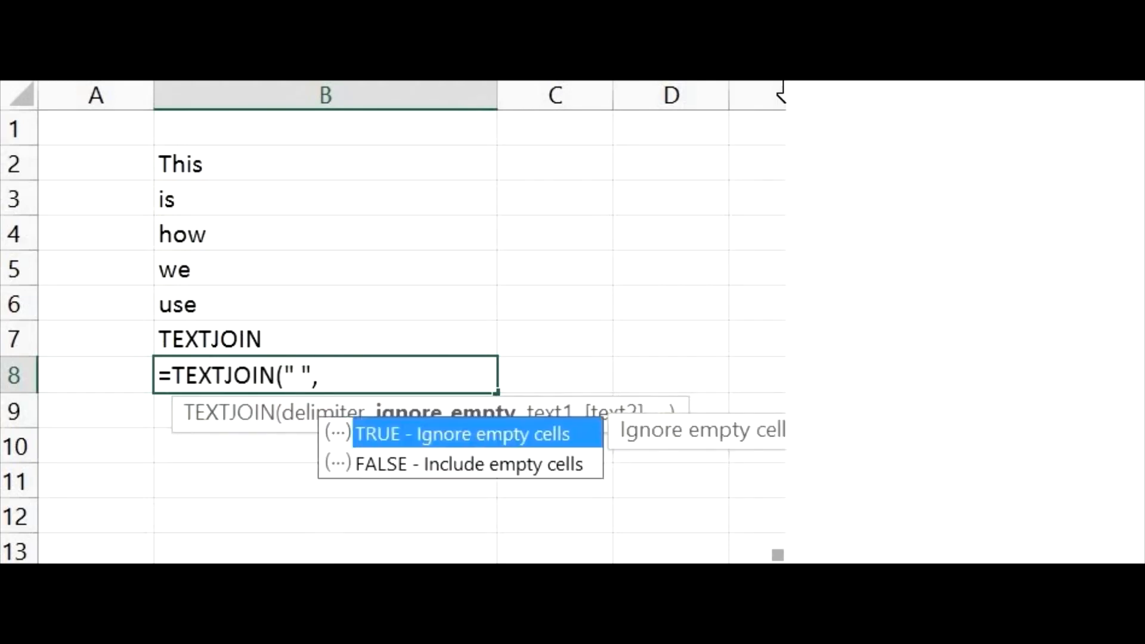
pyautogui.press('Tab')
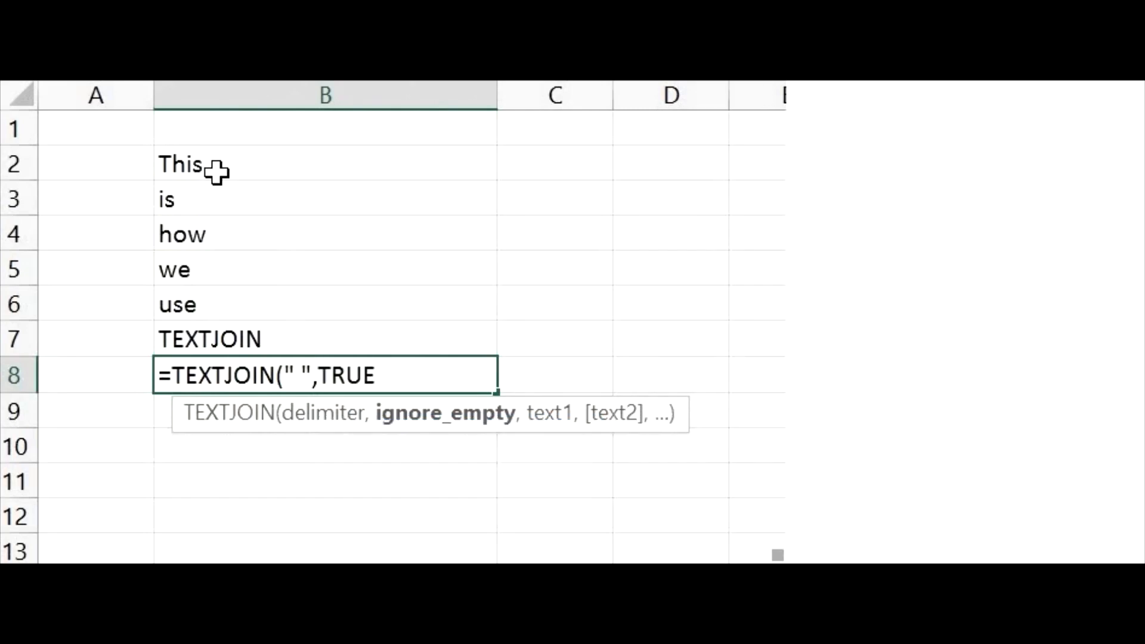
pyautogui.write(',')
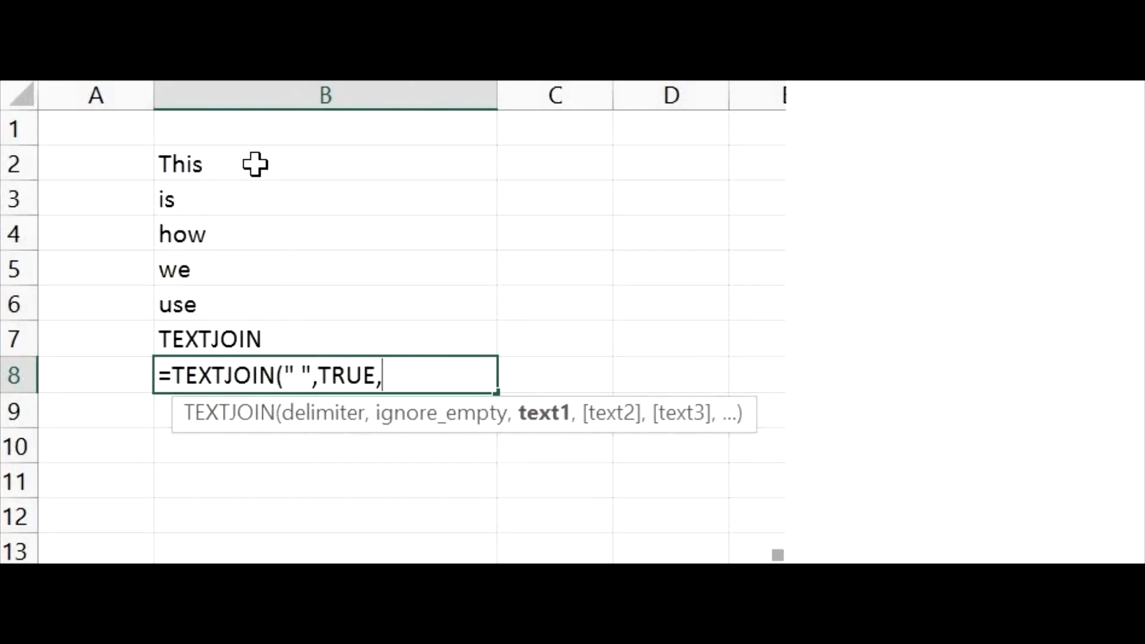
pyautogui.moveTo(256, 164); pyautogui.dragTo(238, 340)
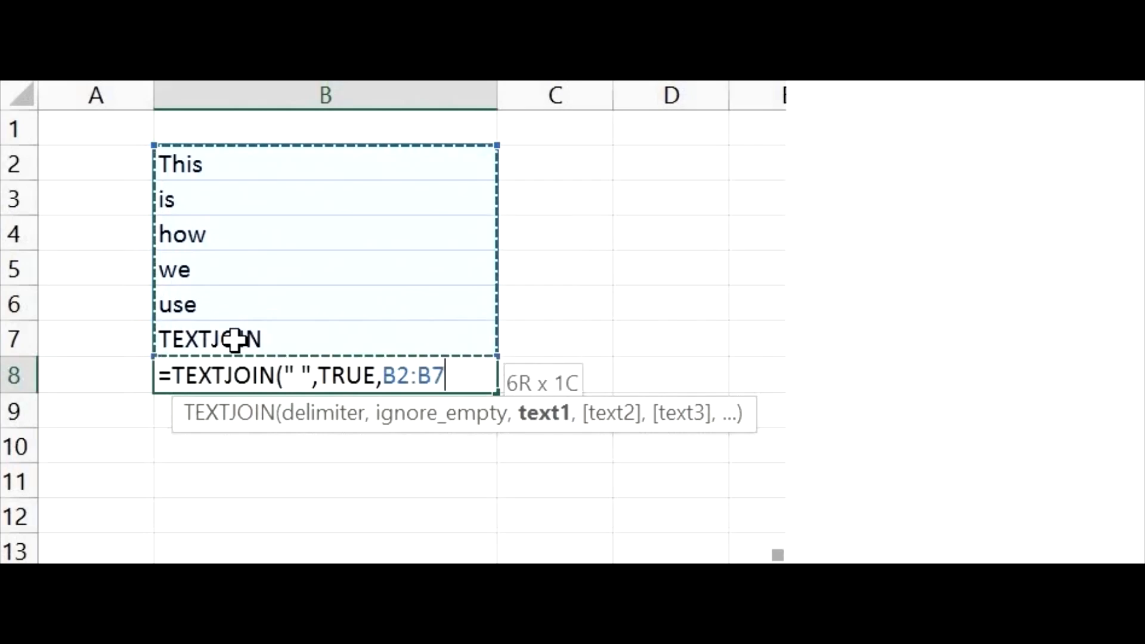
pyautogui.write(')')
pyautogui.press('Return')
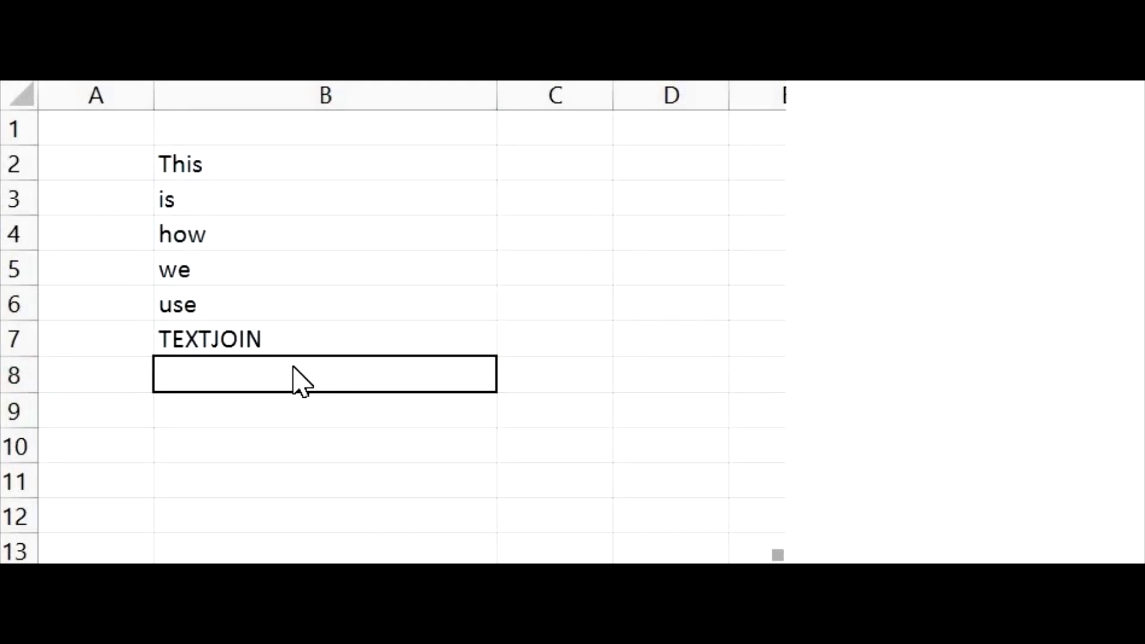
pyautogui.click(299, 384)
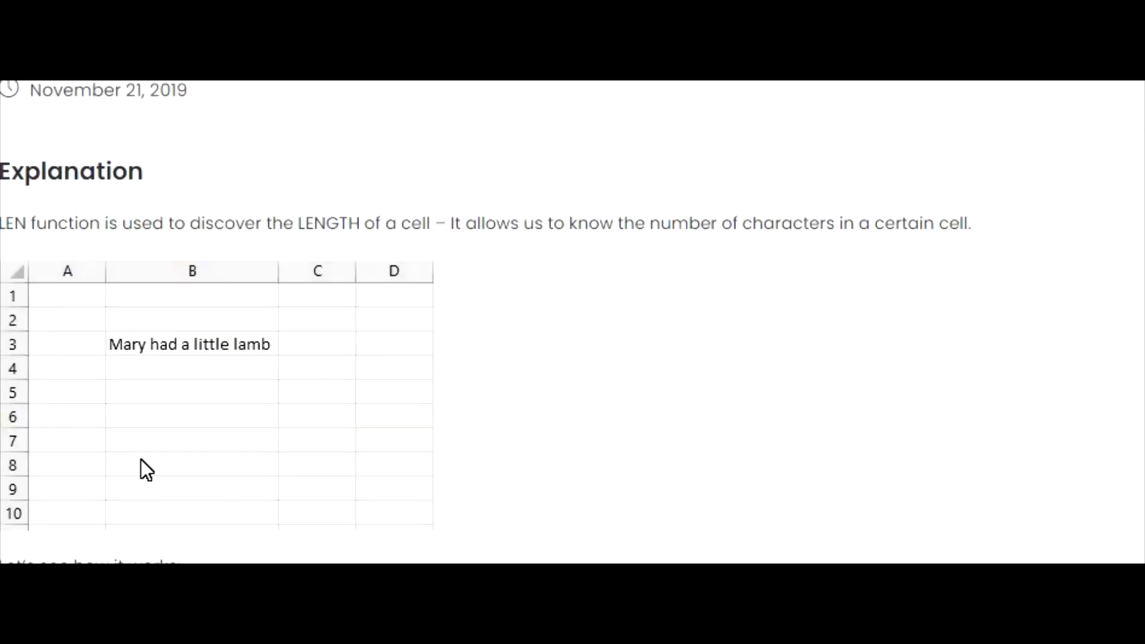
# Enter =LEN(B3) in B5 to count the characters in the "Mary had a little lamb" text
pyautogui.click(157, 398)
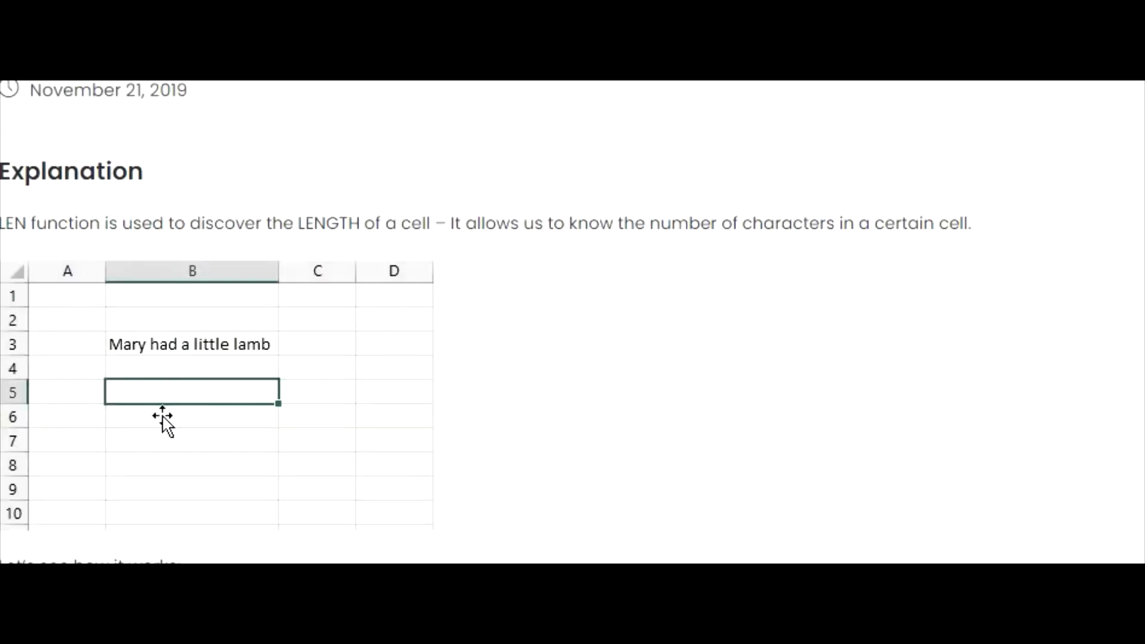
pyautogui.write('=len')
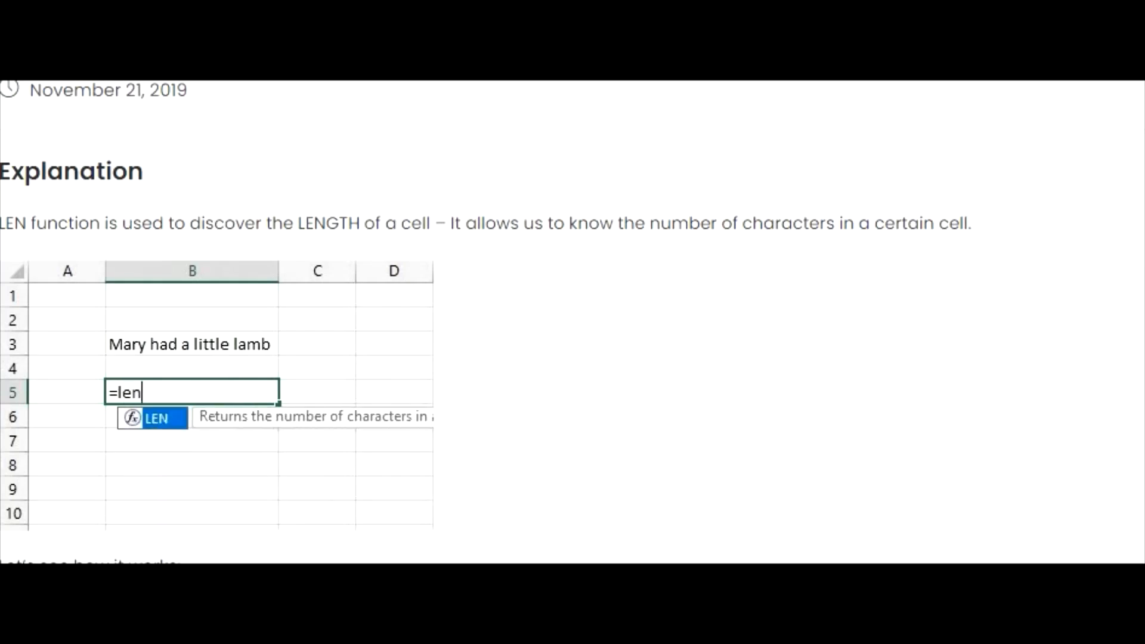
pyautogui.write('(')
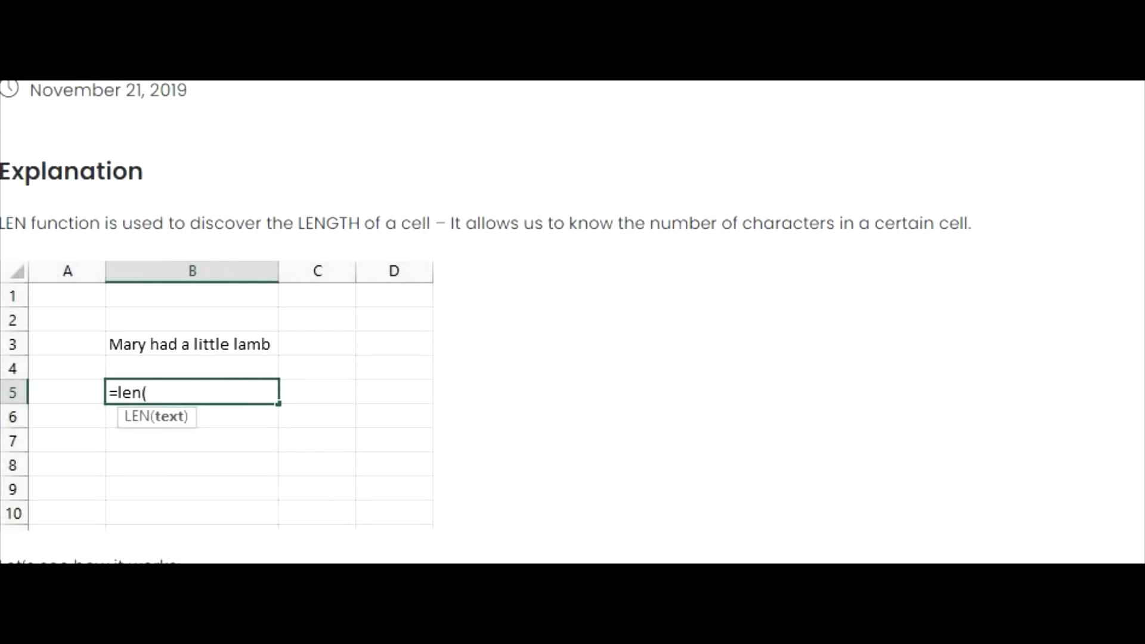
pyautogui.click(219, 345)
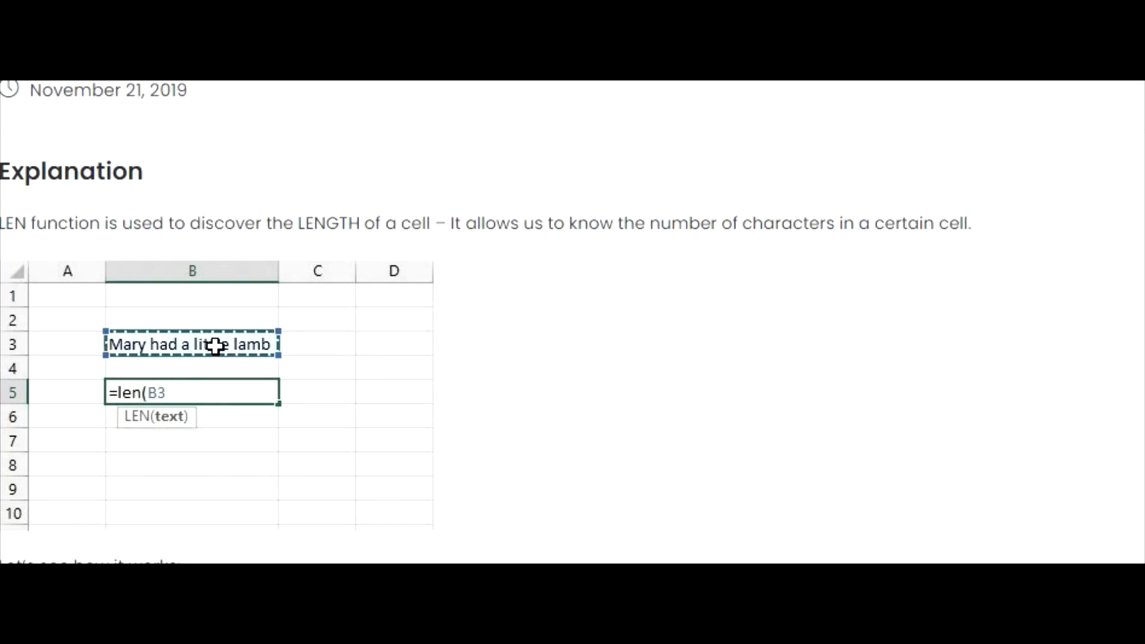
pyautogui.write(')')
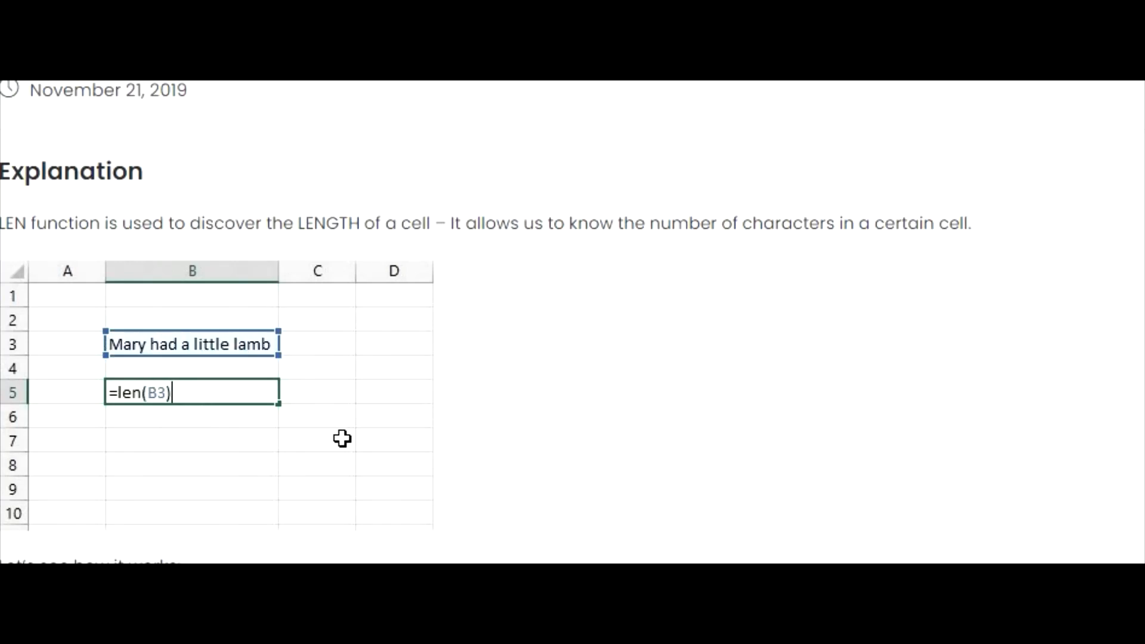
pyautogui.press('Return')
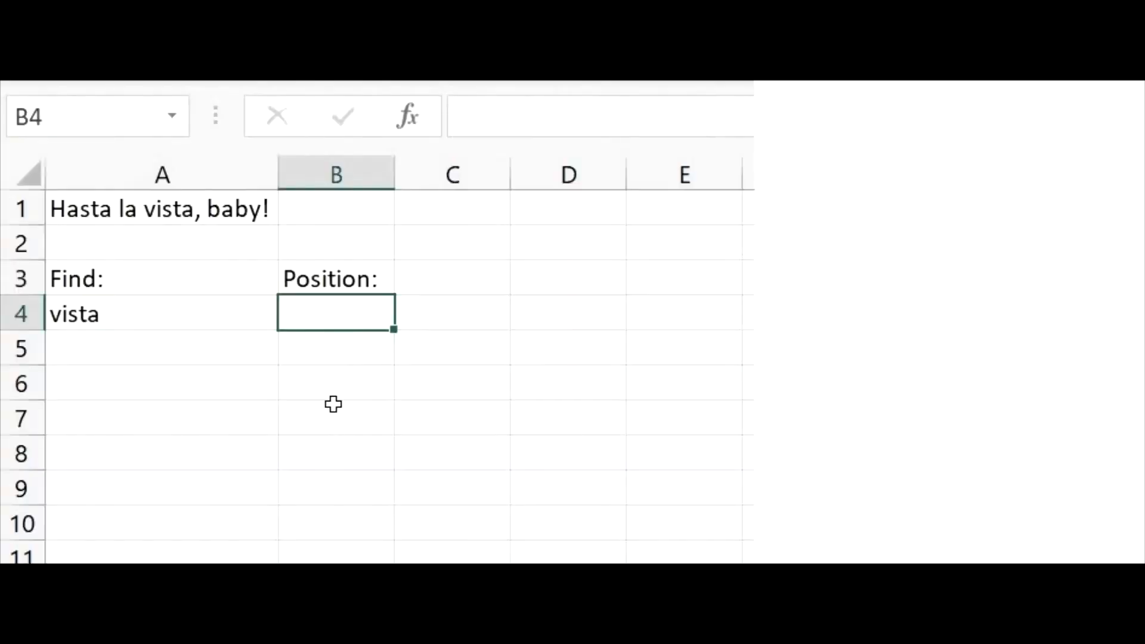
# Enter =FIND(A4,A1) in B4 to locate the position of "vista" within the sentence in A1
pyautogui.write('=f')
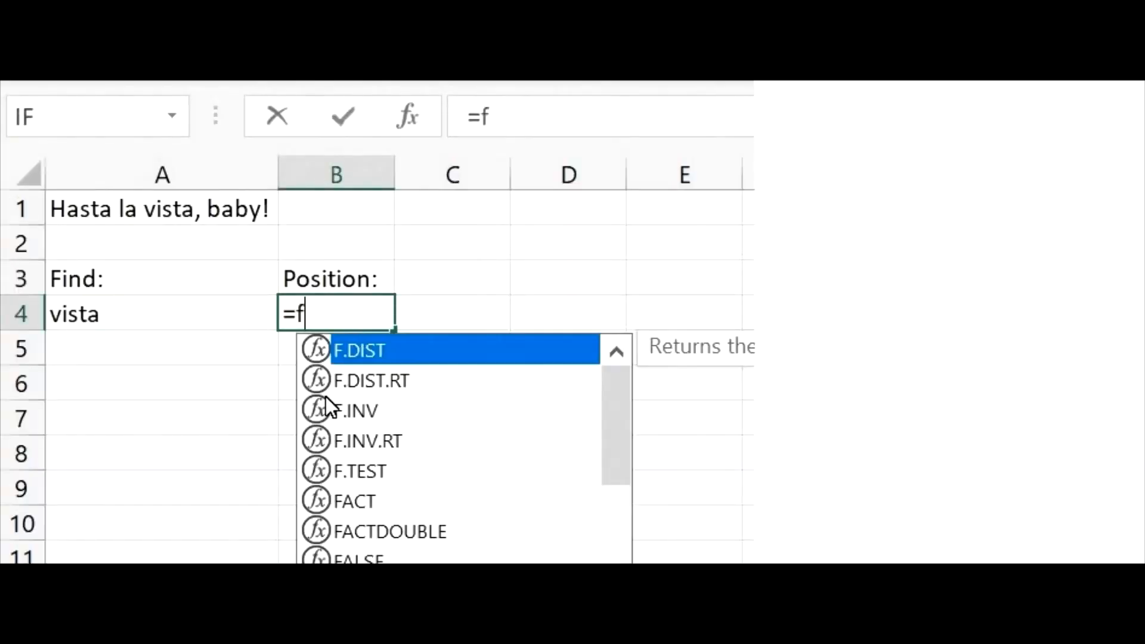
pyautogui.write('ind(')
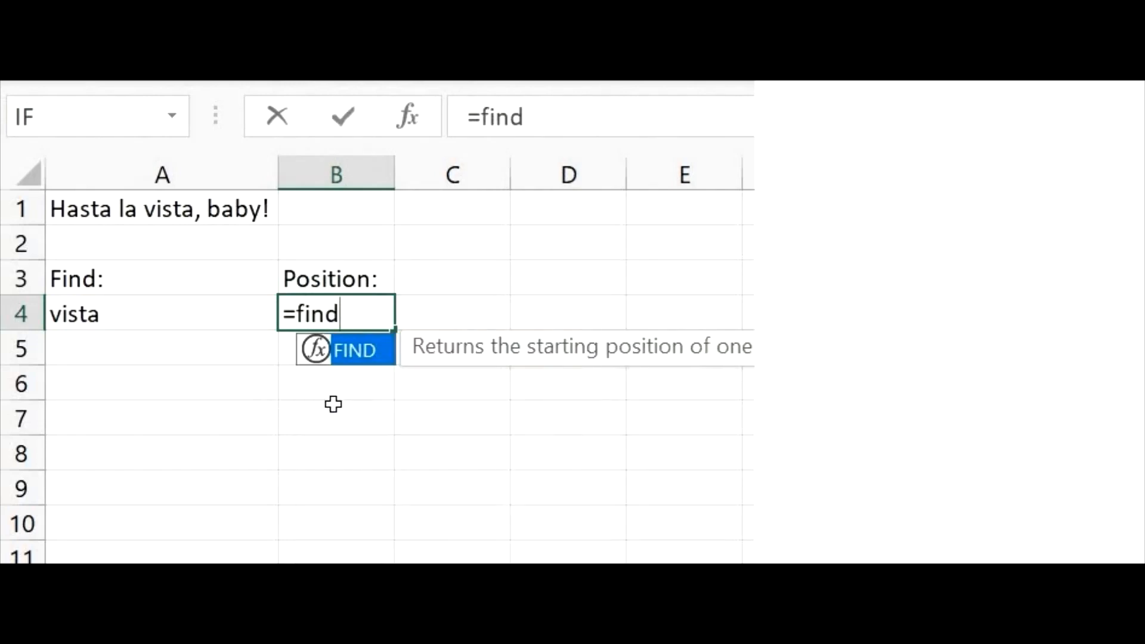
pyautogui.click(219, 332)
pyautogui.write(',')
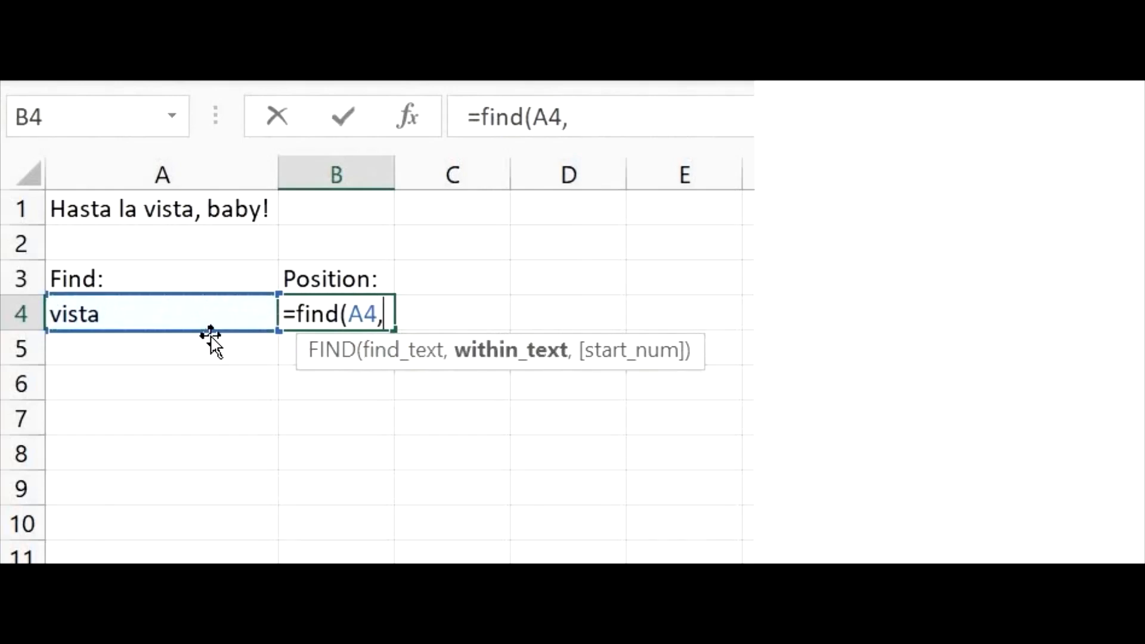
pyautogui.click(191, 211)
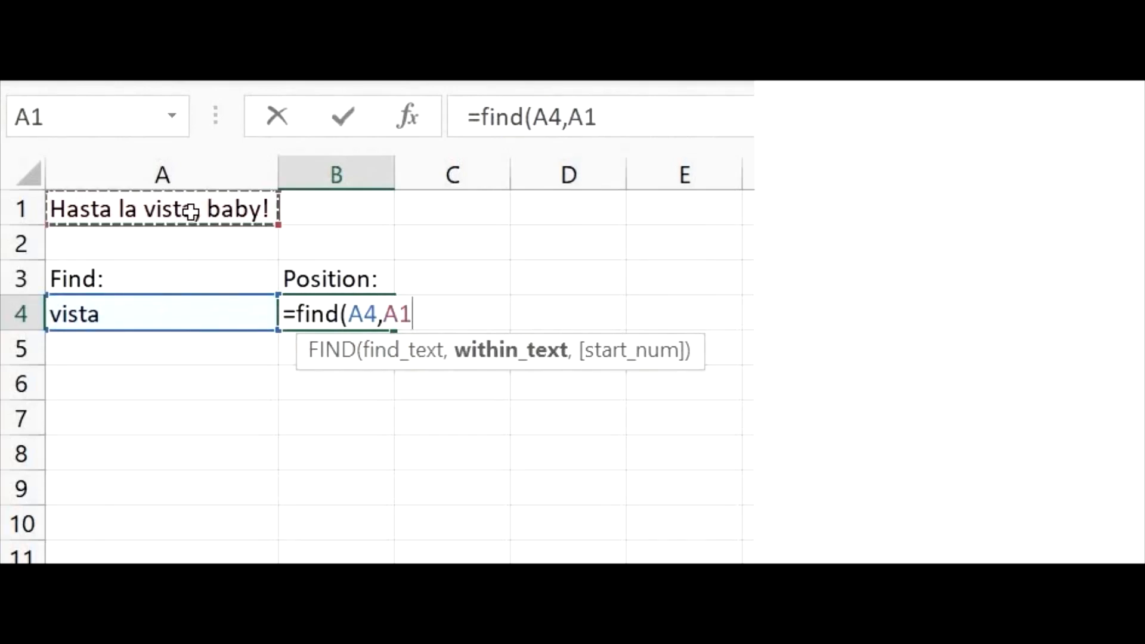
pyautogui.write(')')
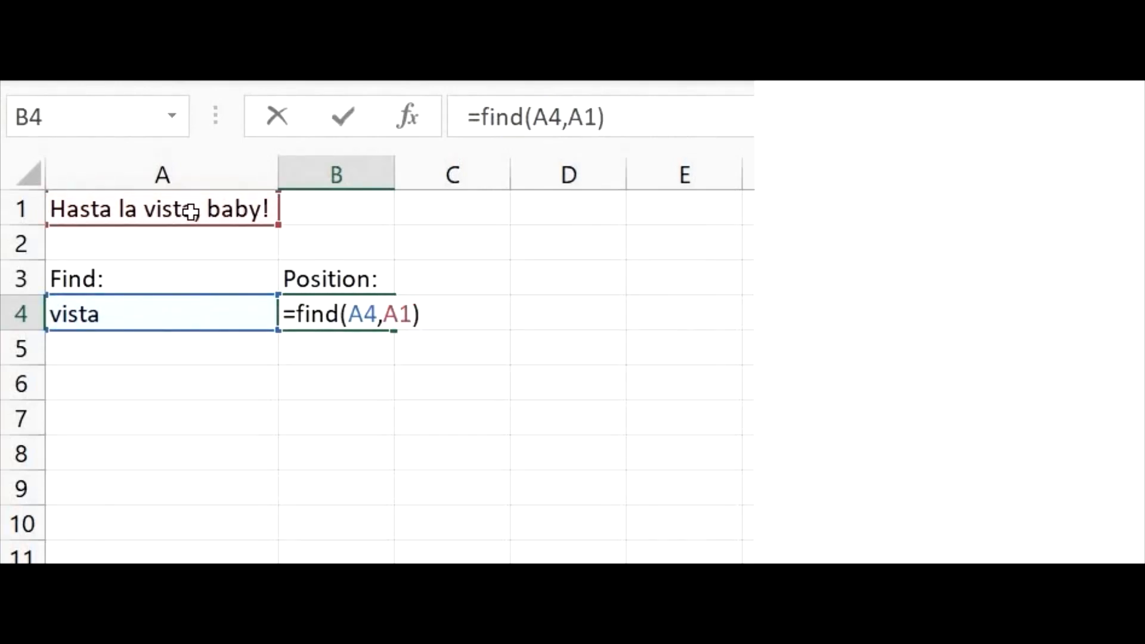
pyautogui.press('Return')
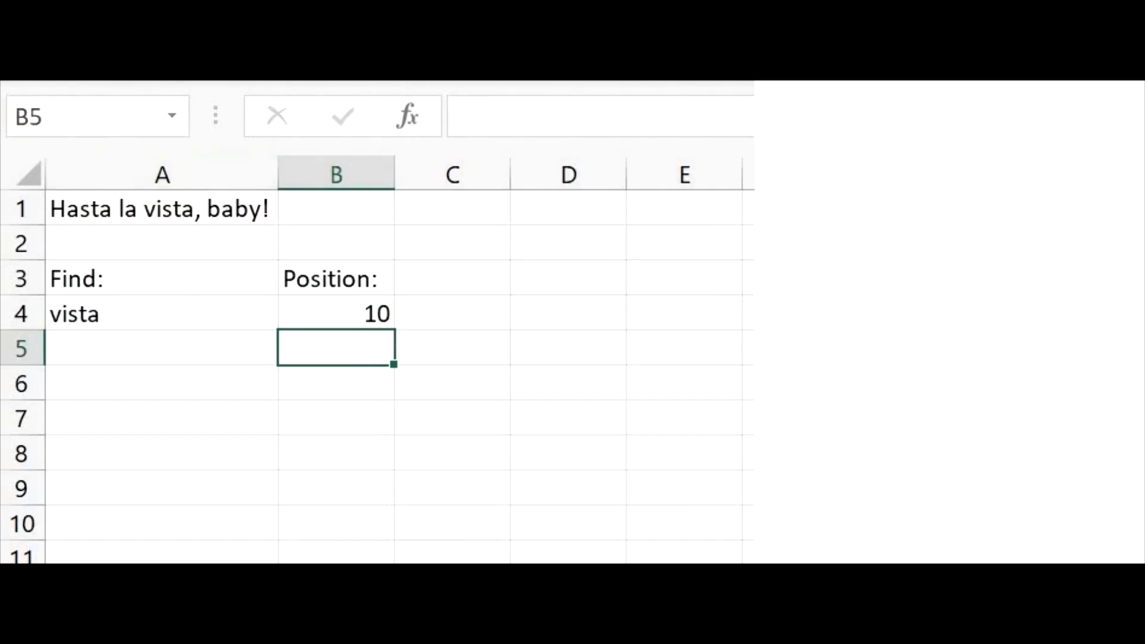
pyautogui.click(348, 327)
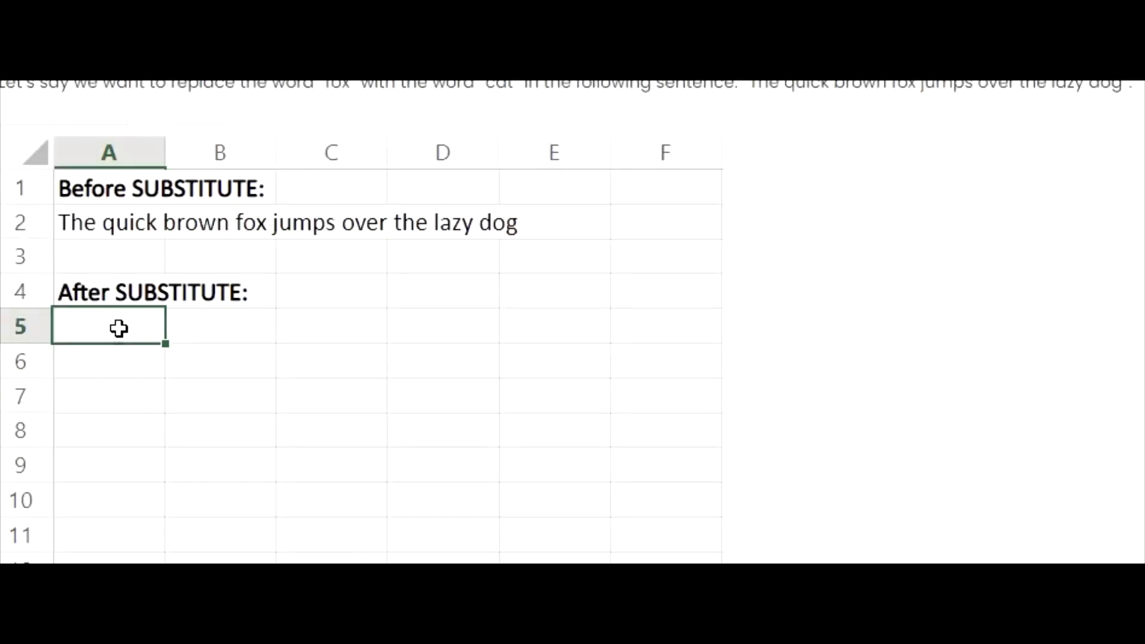
# Enter =SUBSTITUTE(A2,"fox","cat") in A5 to replace the word fox with cat in the sentence
pyautogui.write('=sub')
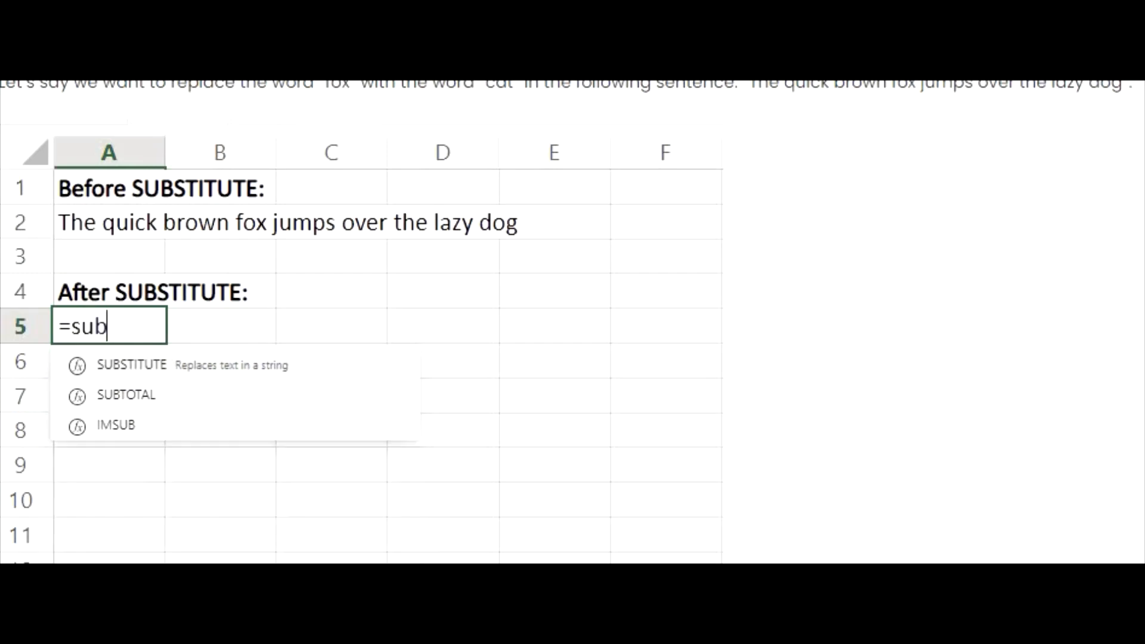
pyautogui.press('Tab')
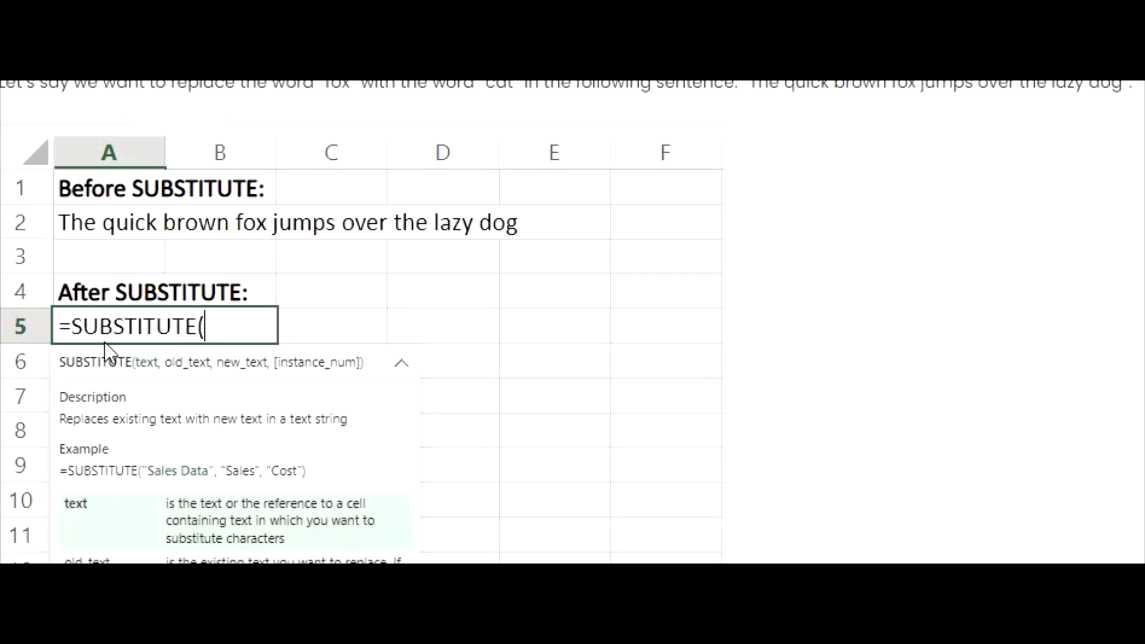
pyautogui.click(108, 229)
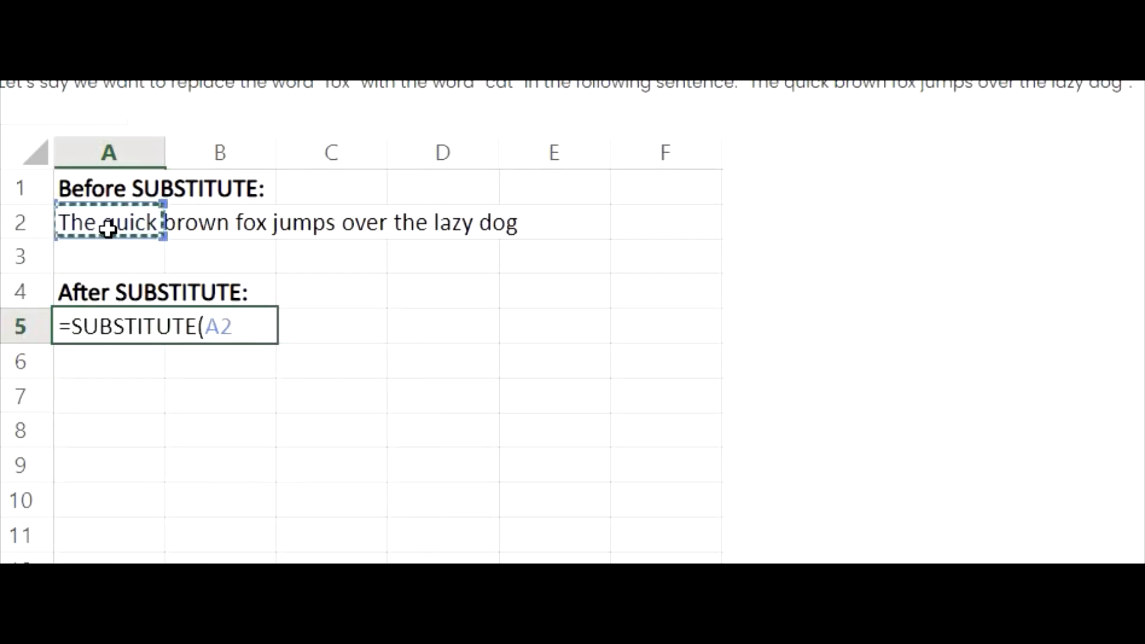
pyautogui.write(',')
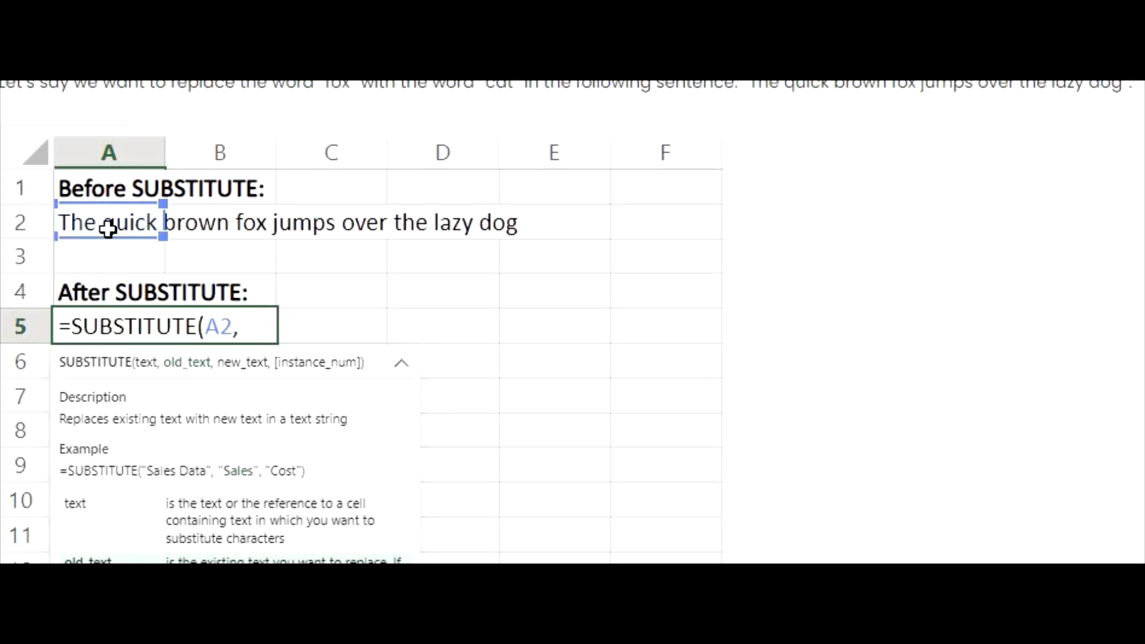
pyautogui.write('"fox')
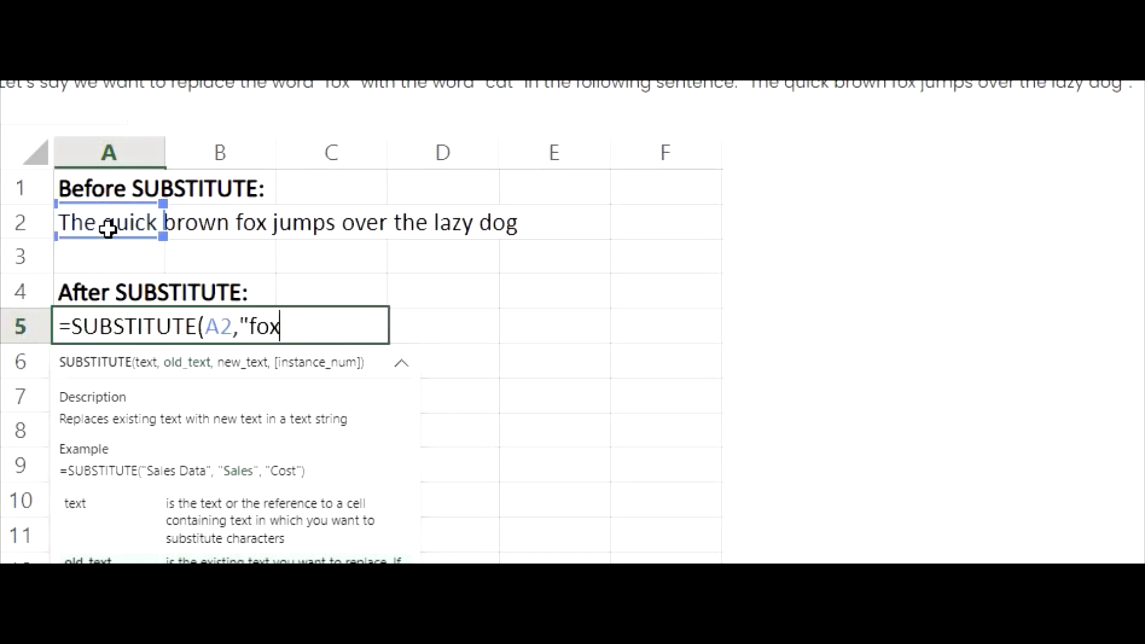
pyautogui.write('",')
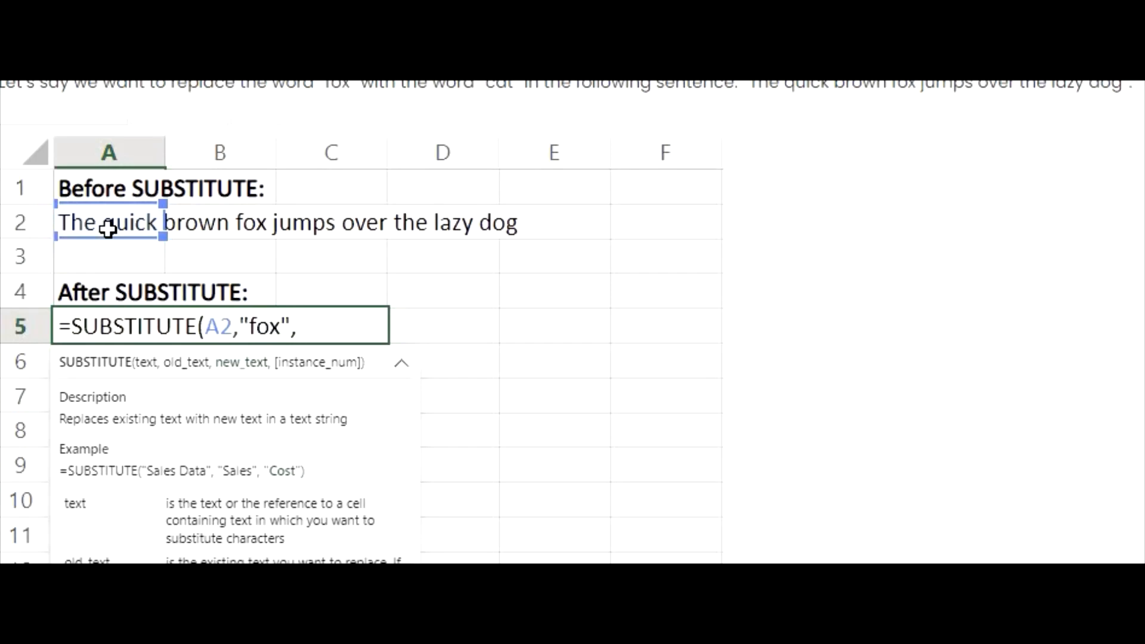
pyautogui.write('"cat")')
pyautogui.press('Return')
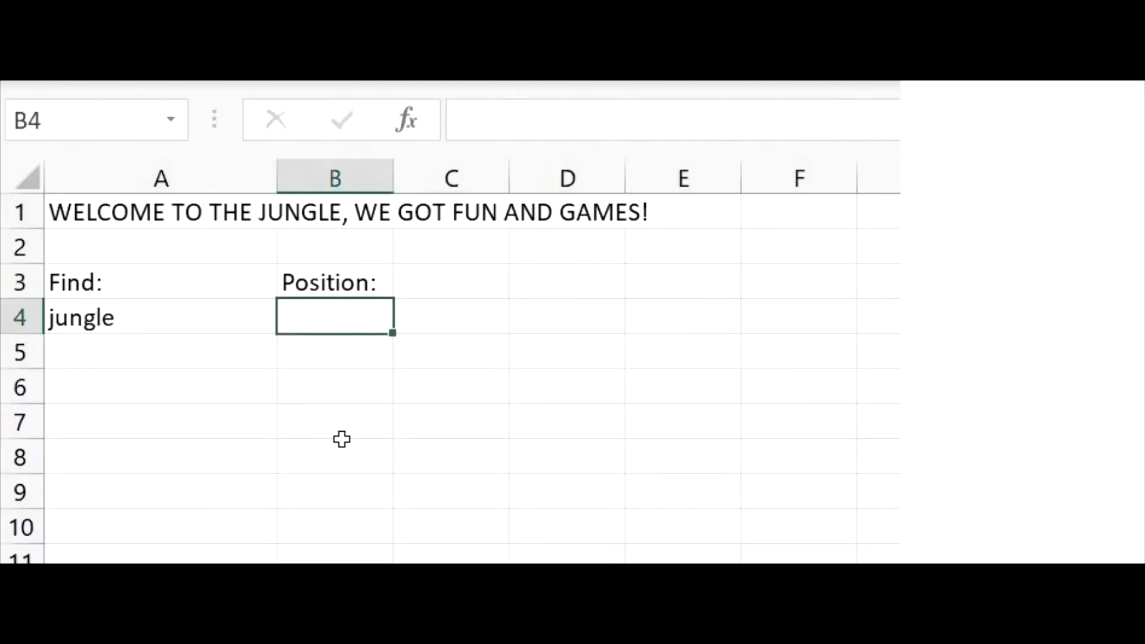
# Enter =SEARCH(A4,A1) in B4 to locate "jungle" in the uppercase sentence regardless of letter case
pyautogui.write('=SEARC')
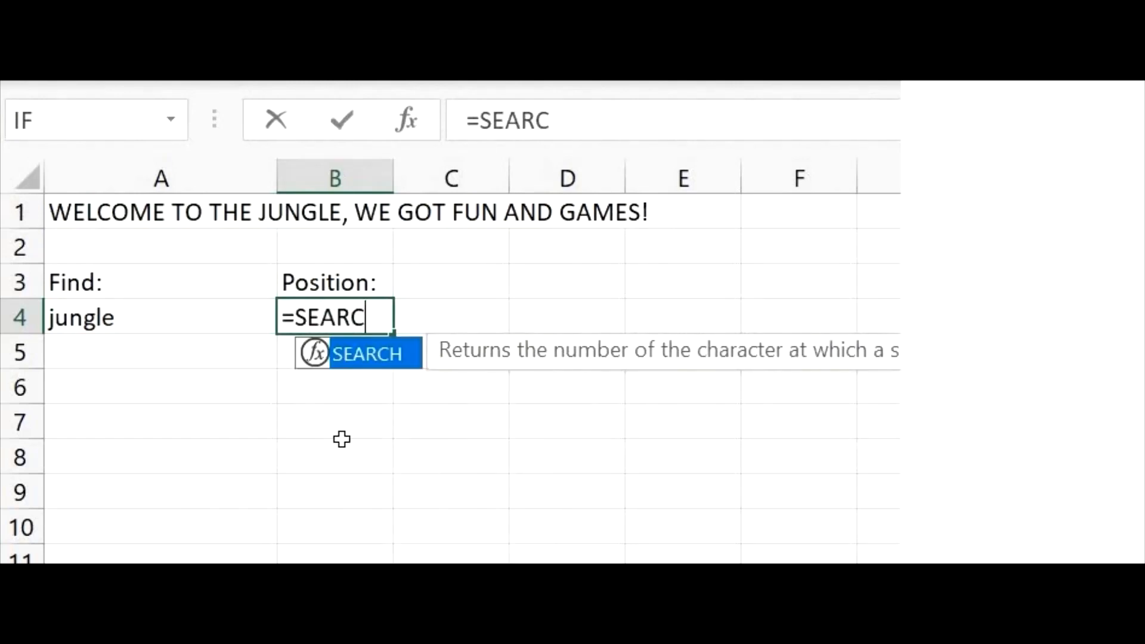
pyautogui.write('H(')
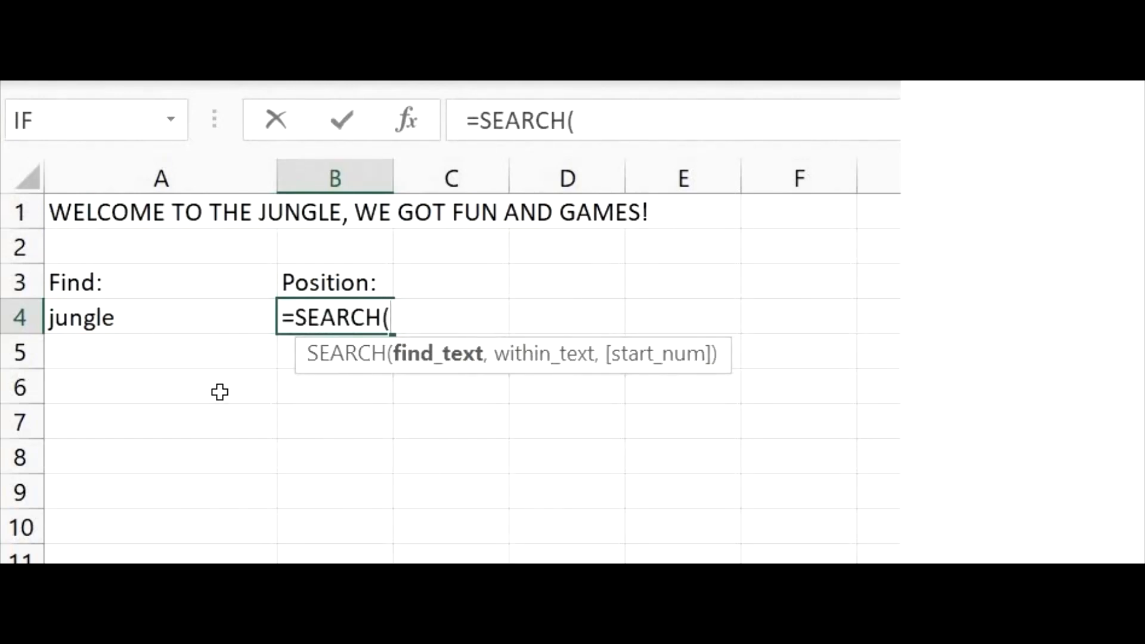
pyautogui.click(137, 327)
pyautogui.write(',')
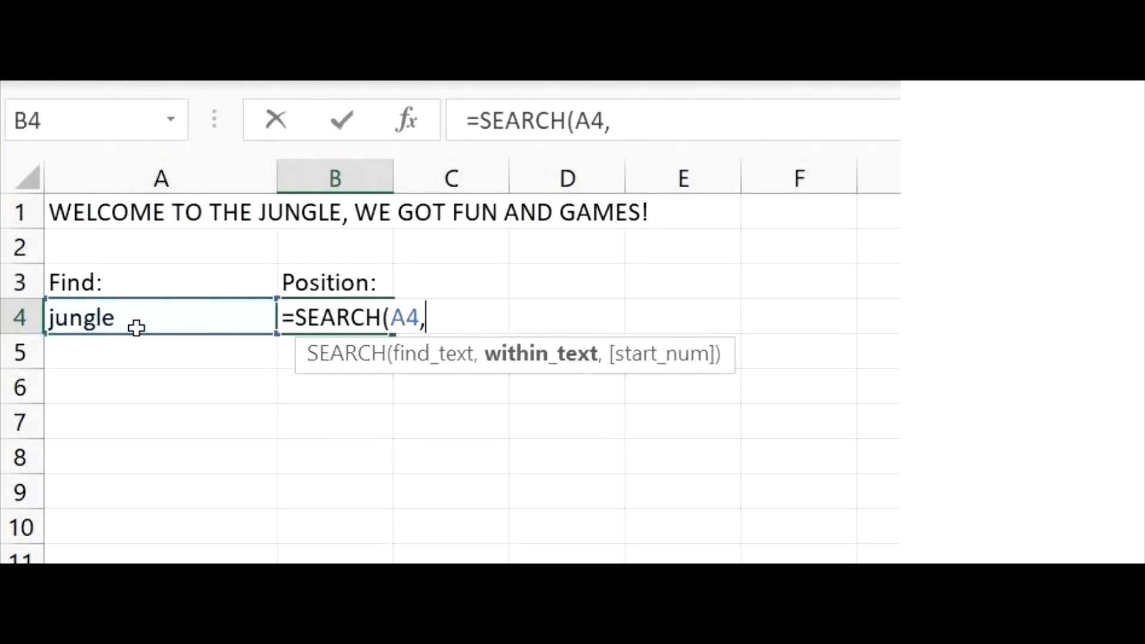
pyautogui.click(130, 210)
pyautogui.press('Return')
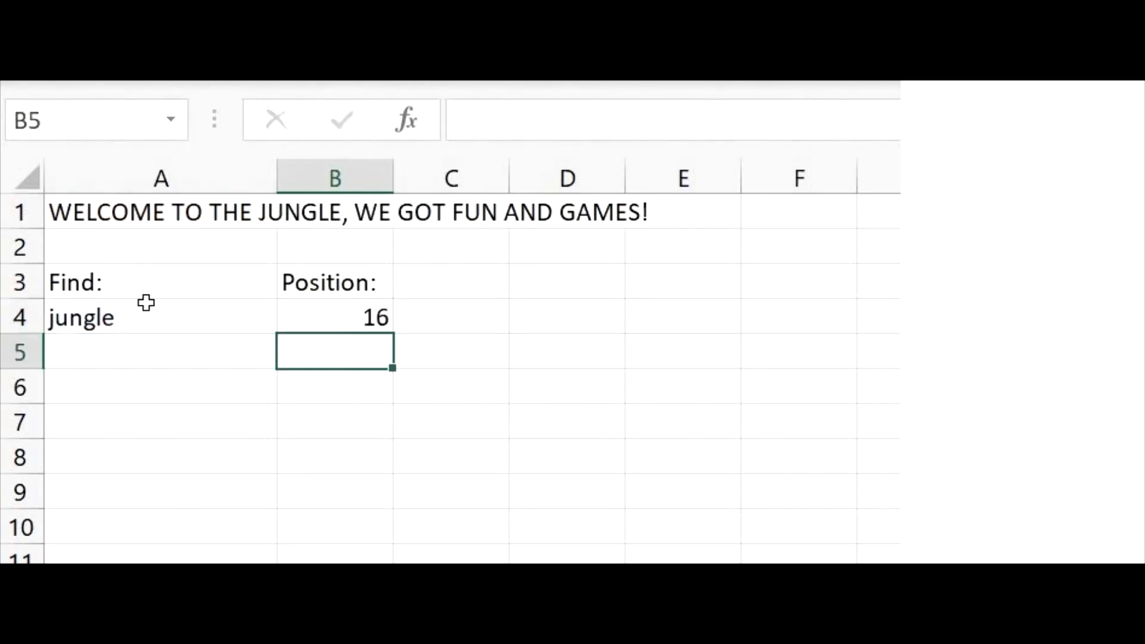
pyautogui.press('Up')
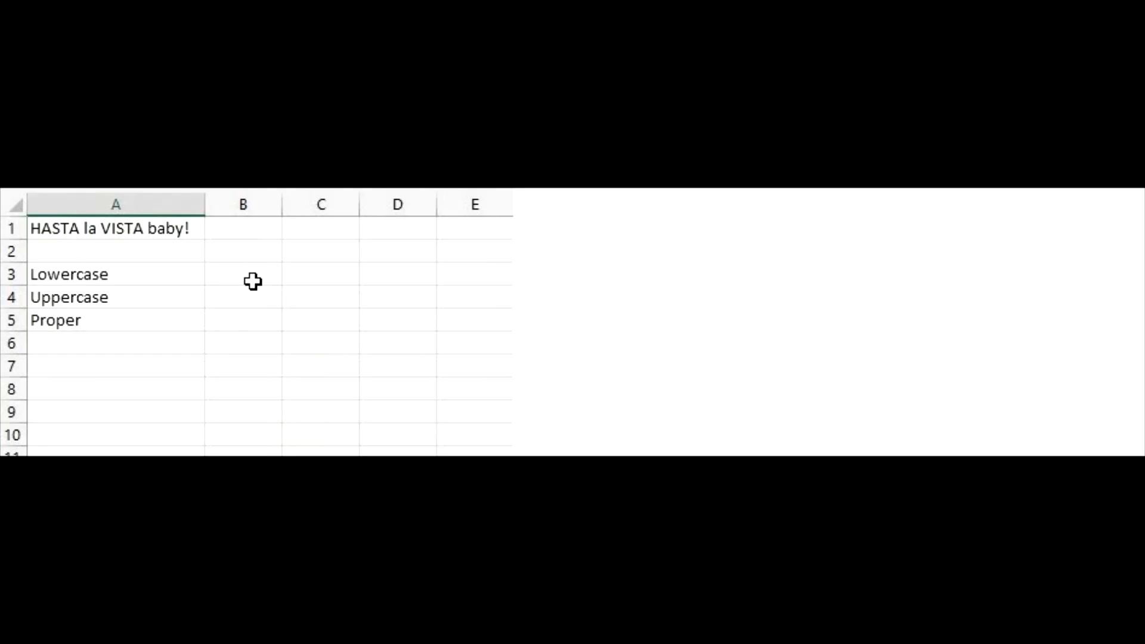
# Enter =LOWER(A1) in B3 beside the Lowercase label to convert the phrase to lowercase
pyautogui.click(253, 280)
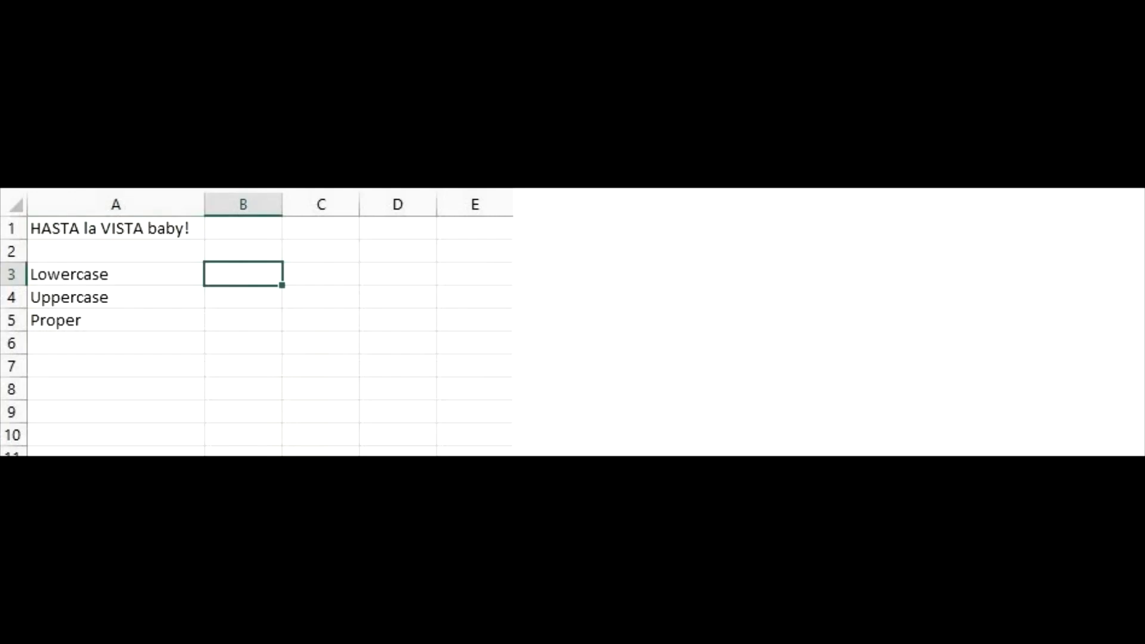
pyautogui.write('=lower')
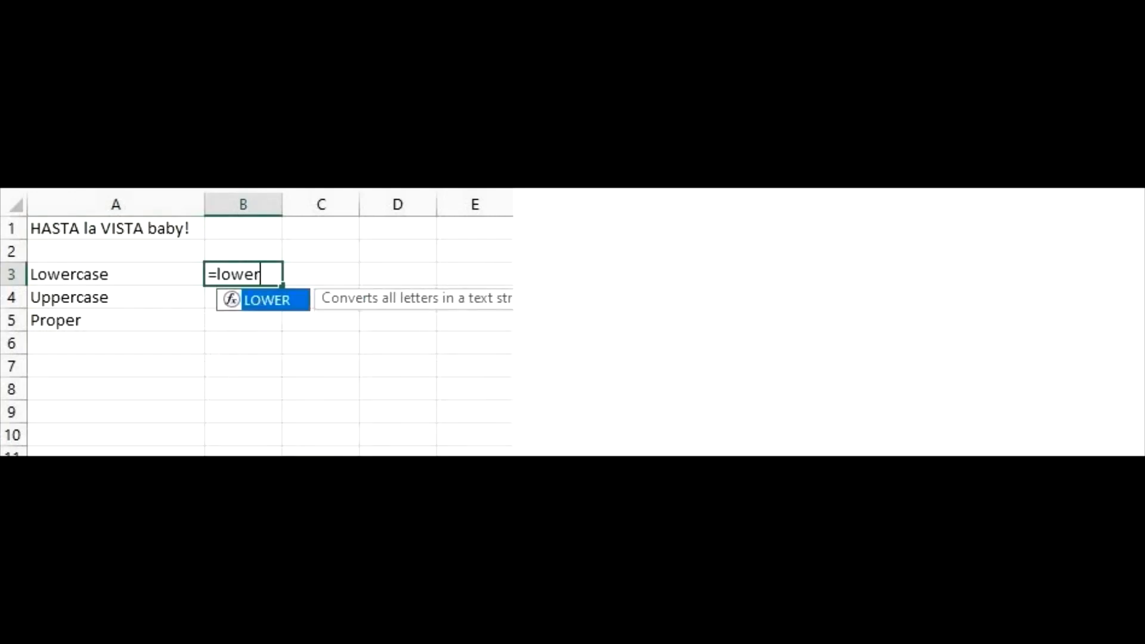
pyautogui.write('(')
pyautogui.click(116, 233)
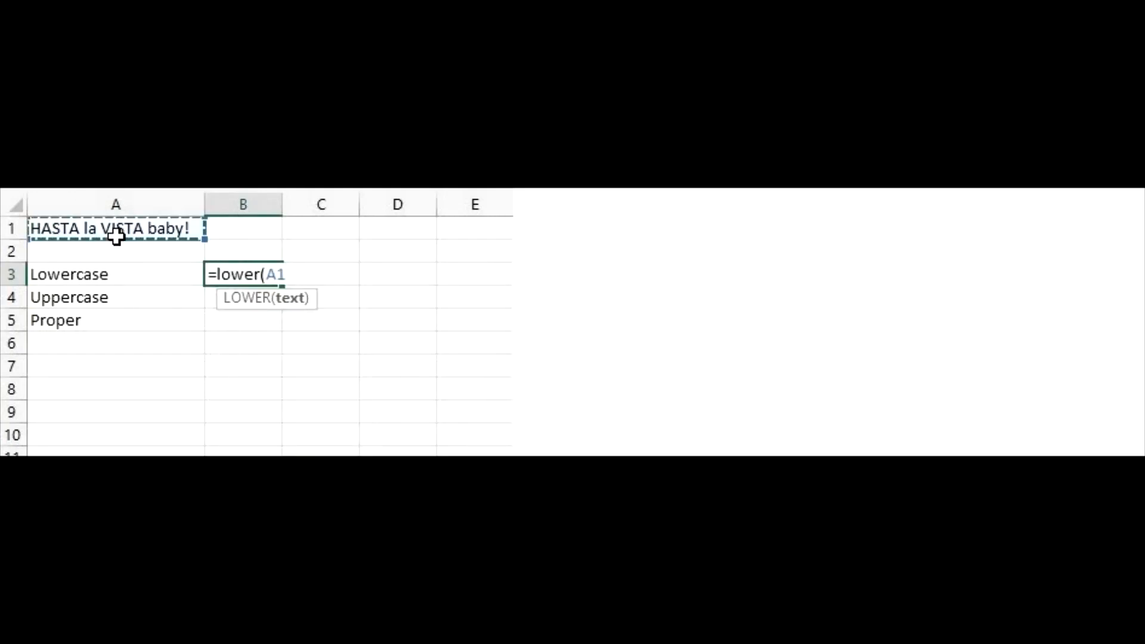
pyautogui.press('Return')
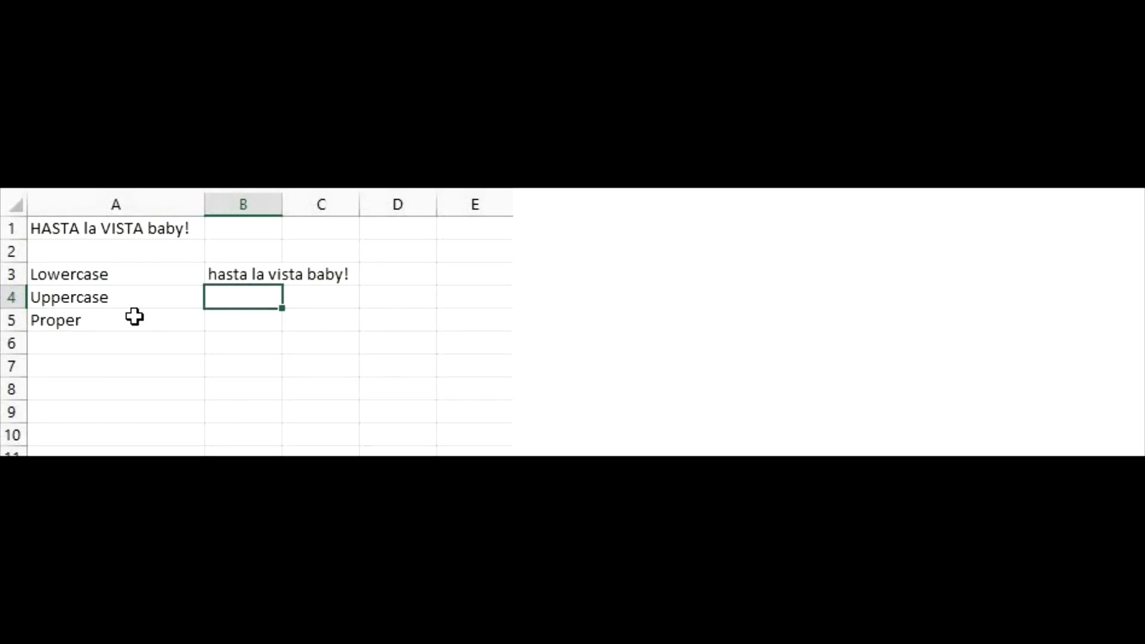
# Enter =UPPER(A1) in B4 beside the Uppercase label to convert the phrase to capitals
pyautogui.write('=')
pyautogui.write('upper(')
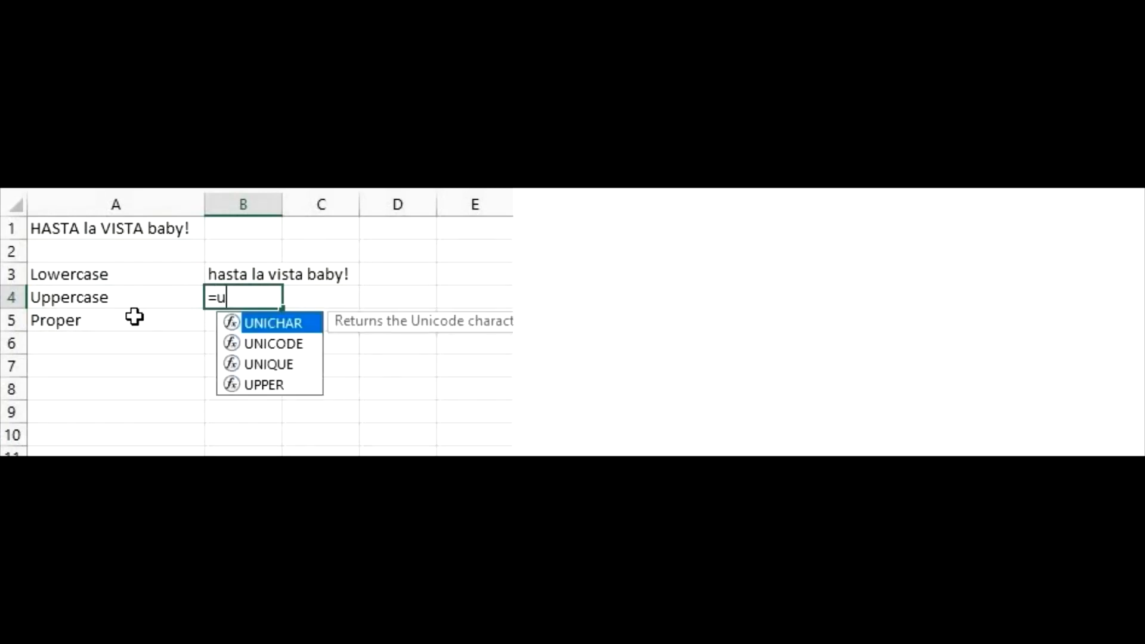
pyautogui.click(92, 237)
pyautogui.press('Return')
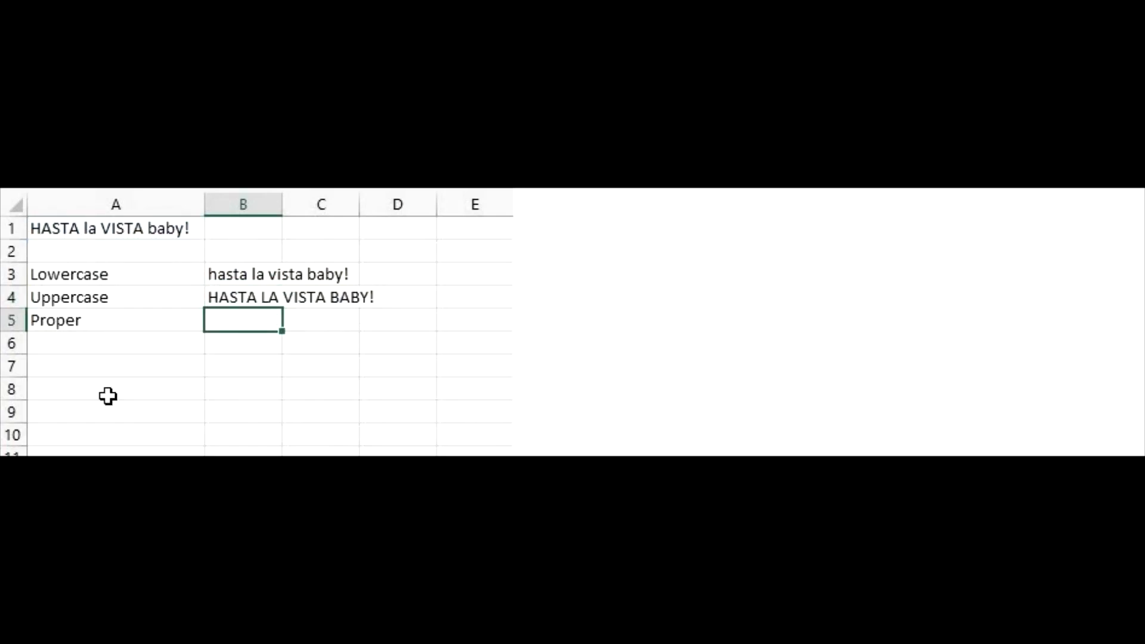
# Enter =PROPER(A1) in B5 beside the Proper label to capitalize each word of the phrase
pyautogui.write('=proper(')
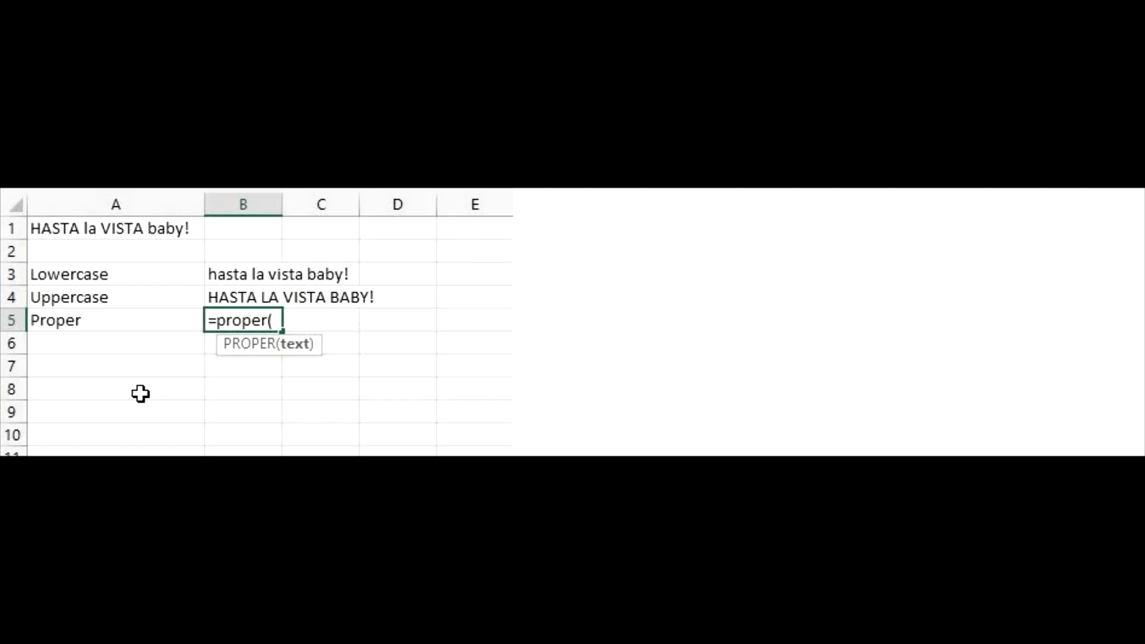
pyautogui.click(136, 233)
pyautogui.press('Return')
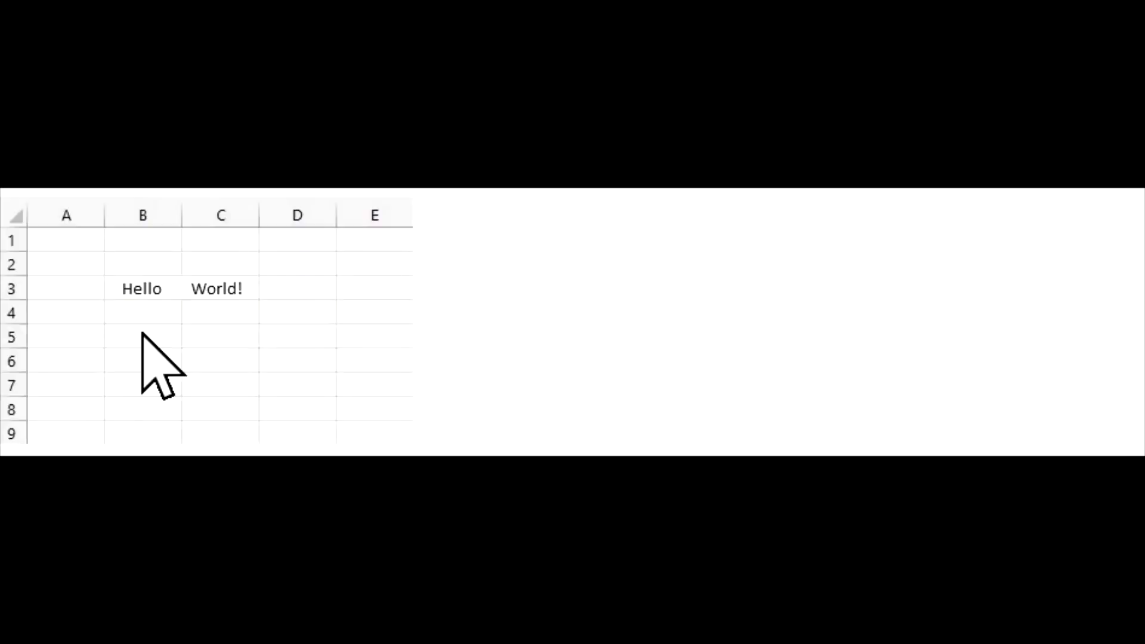
# Enter =TRIM(B3) in B5 to remove the extra spaces from the "Hello World!" text
pyautogui.click(167, 358)
pyautogui.press('Up')
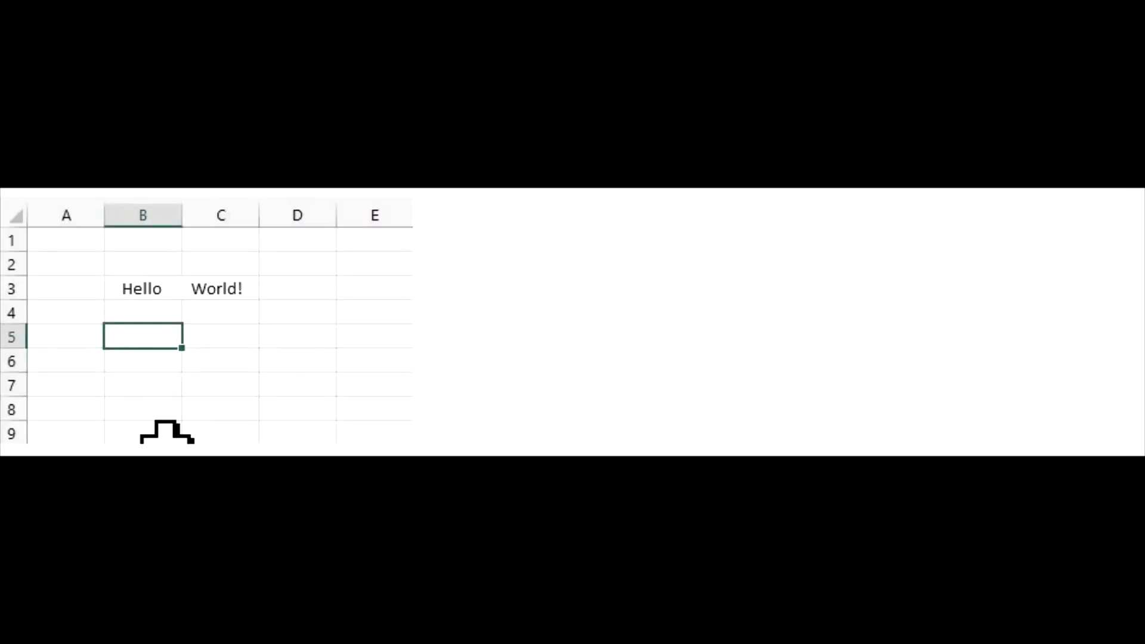
pyautogui.write('=trim')
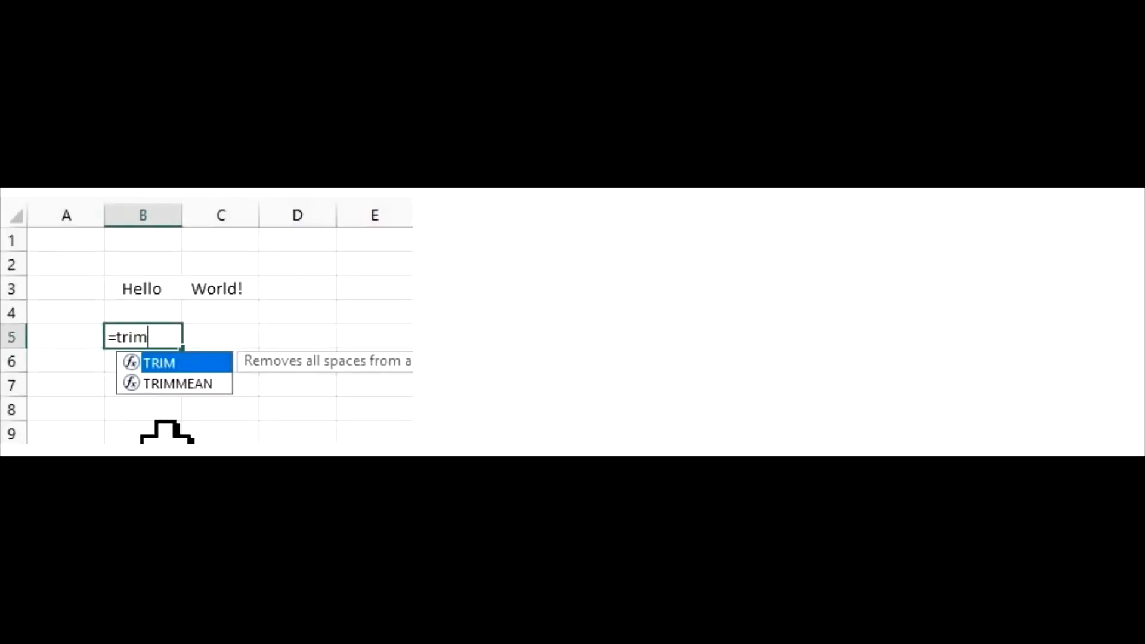
pyautogui.write('(')
pyautogui.click(154, 290)
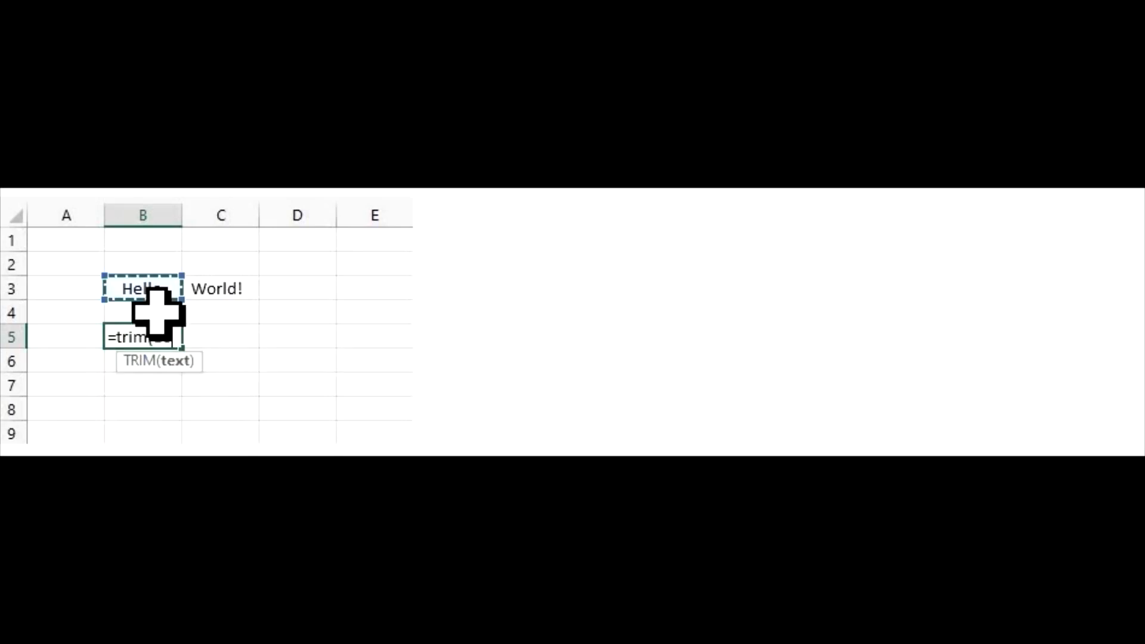
pyautogui.write(')')
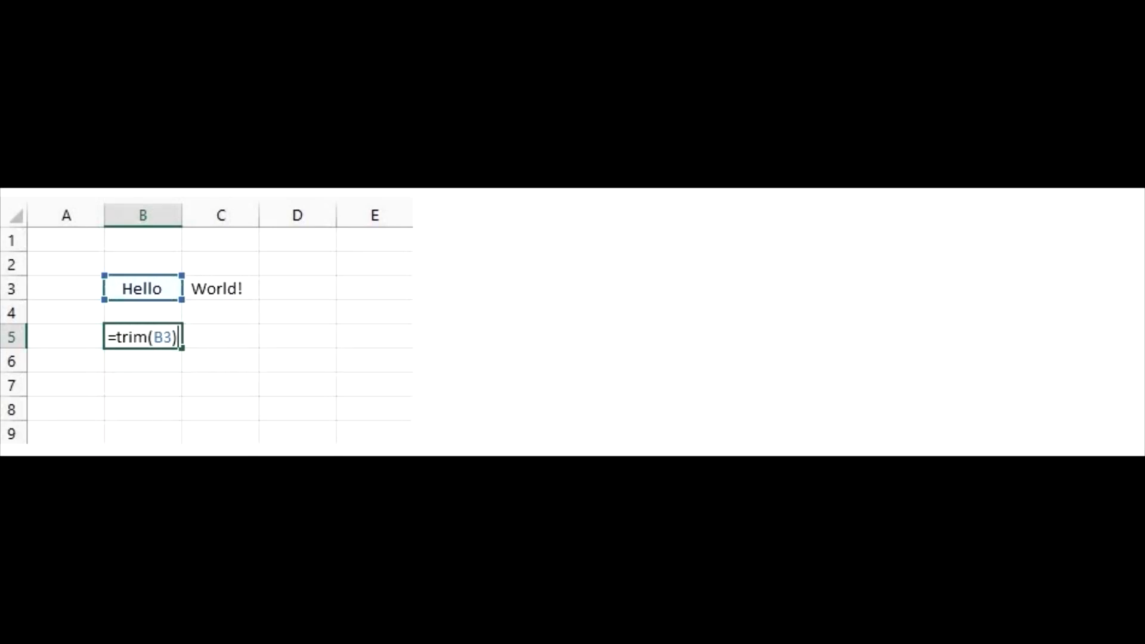
pyautogui.press('Return')
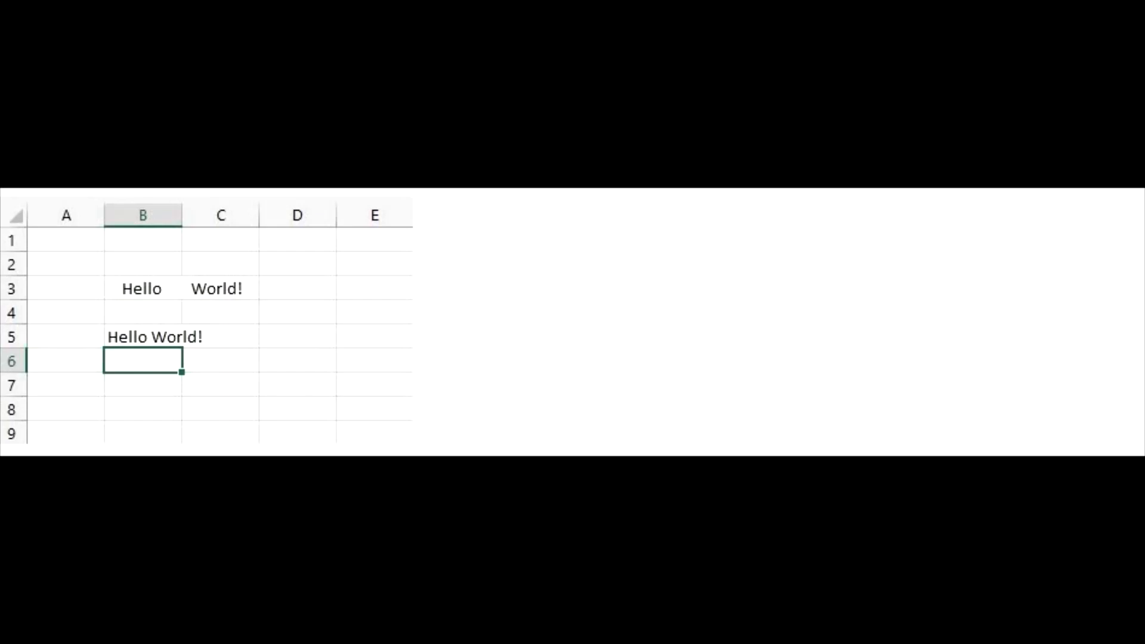
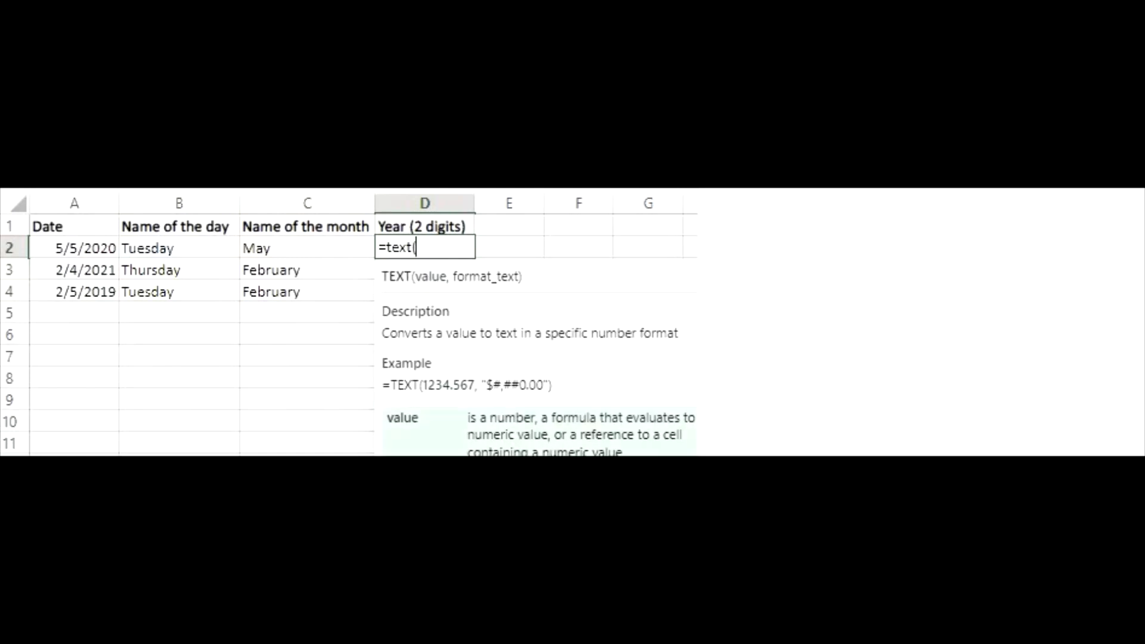
# Complete the Year (2 digits) formula in D2 as =TEXT(A2,"yy") and copy it down the column
pyautogui.click(66, 239)
pyautogui.write(',')
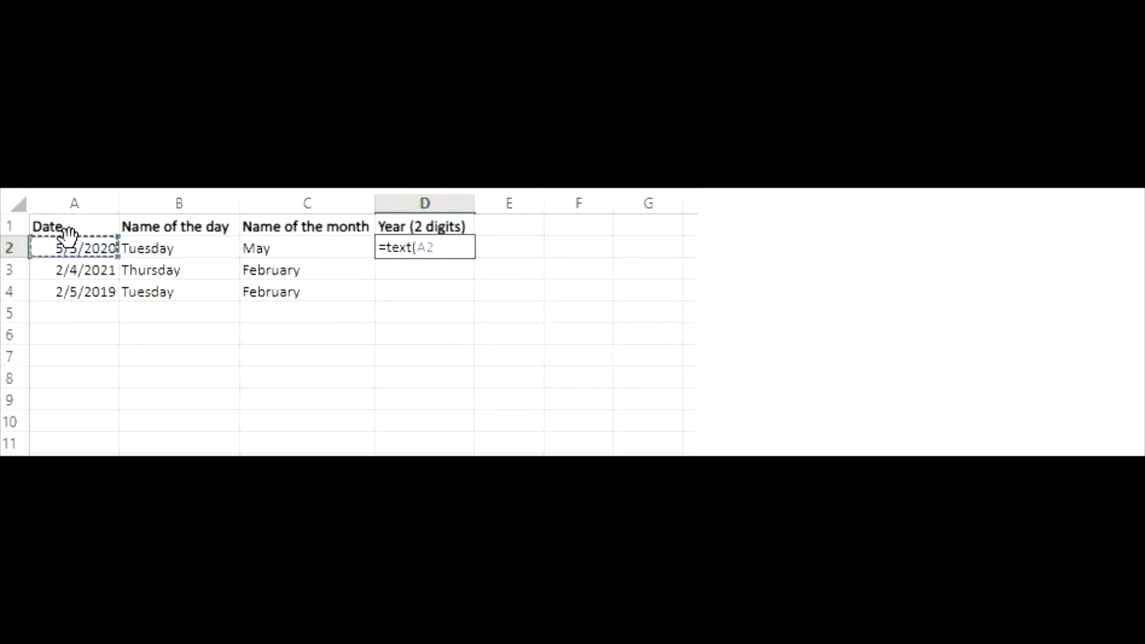
pyautogui.write('"yy")')
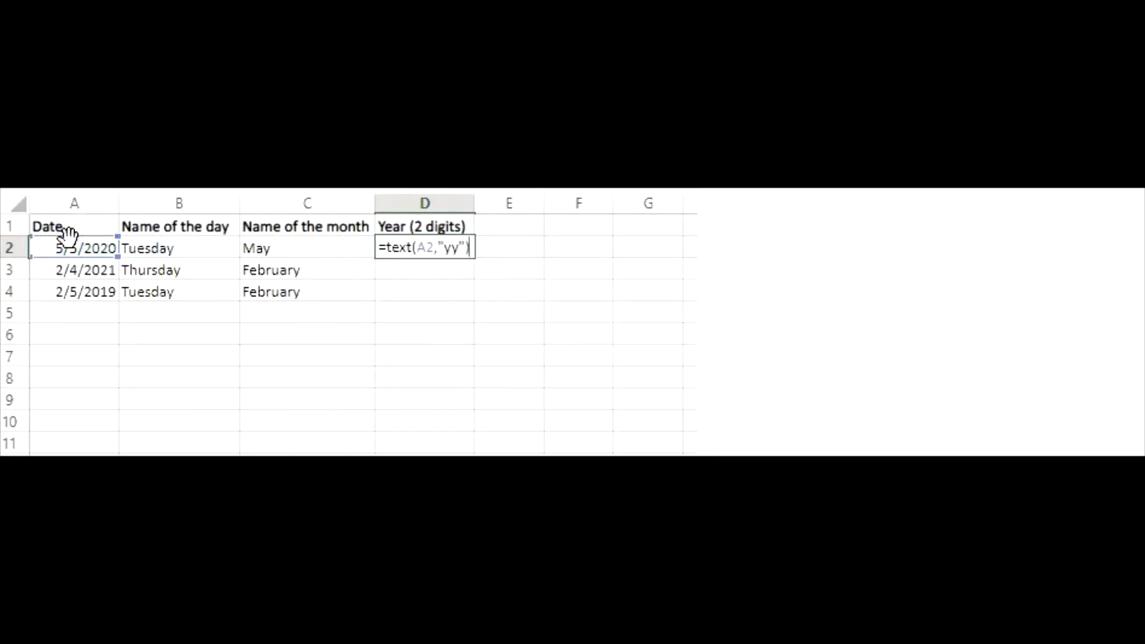
pyautogui.press('Return')
pyautogui.click(415, 251)
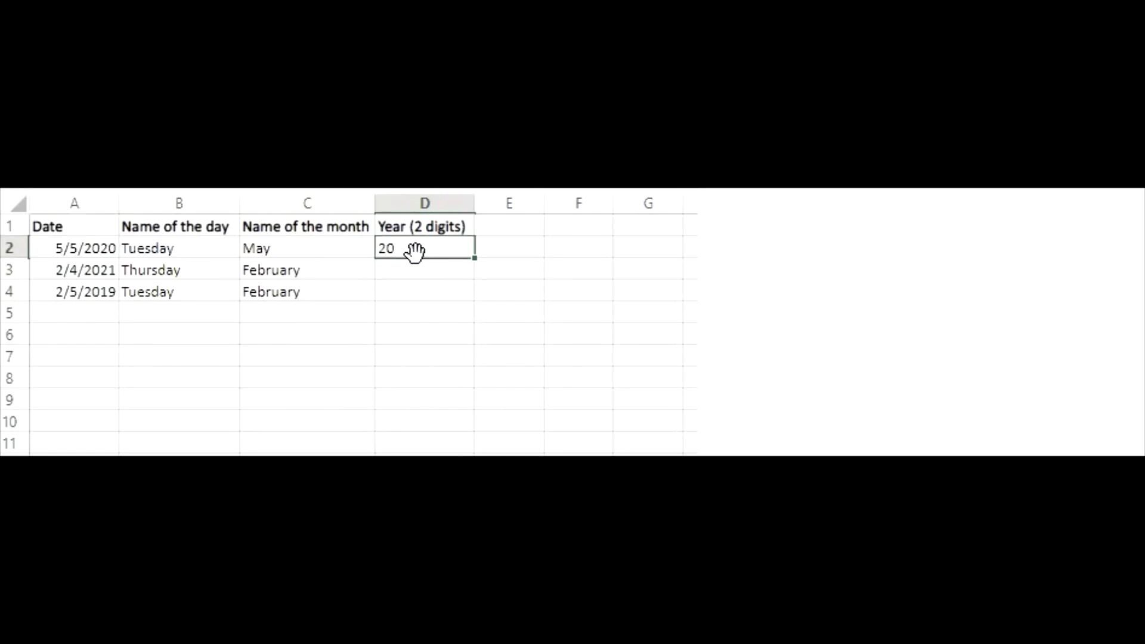
pyautogui.moveTo(475, 258); pyautogui.dragTo(472, 278)
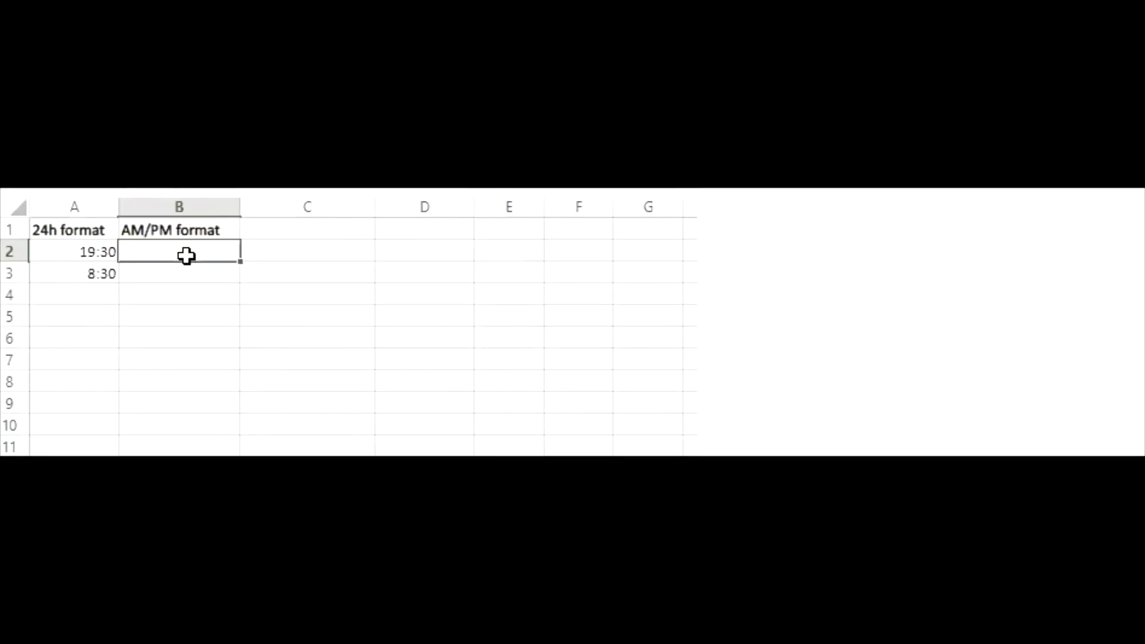
# Enter =TEXT(A2,"H:MM AM/PM") in B2 under AM/PM format and copy it down to B3
pyautogui.write('=te')
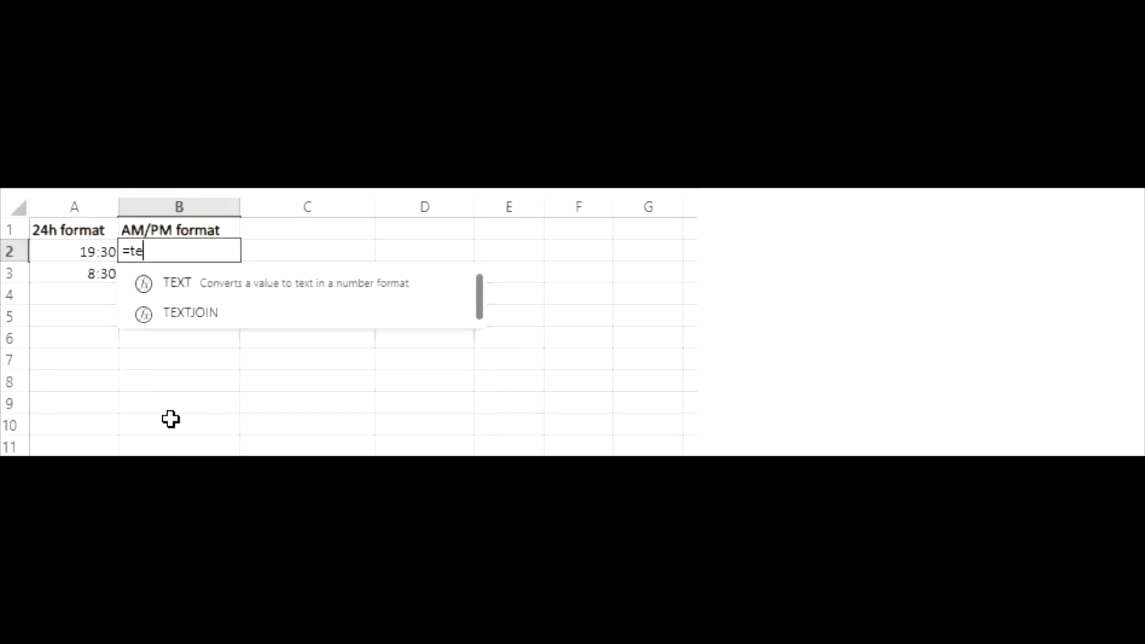
pyautogui.press('Tab')
pyautogui.click(89, 251)
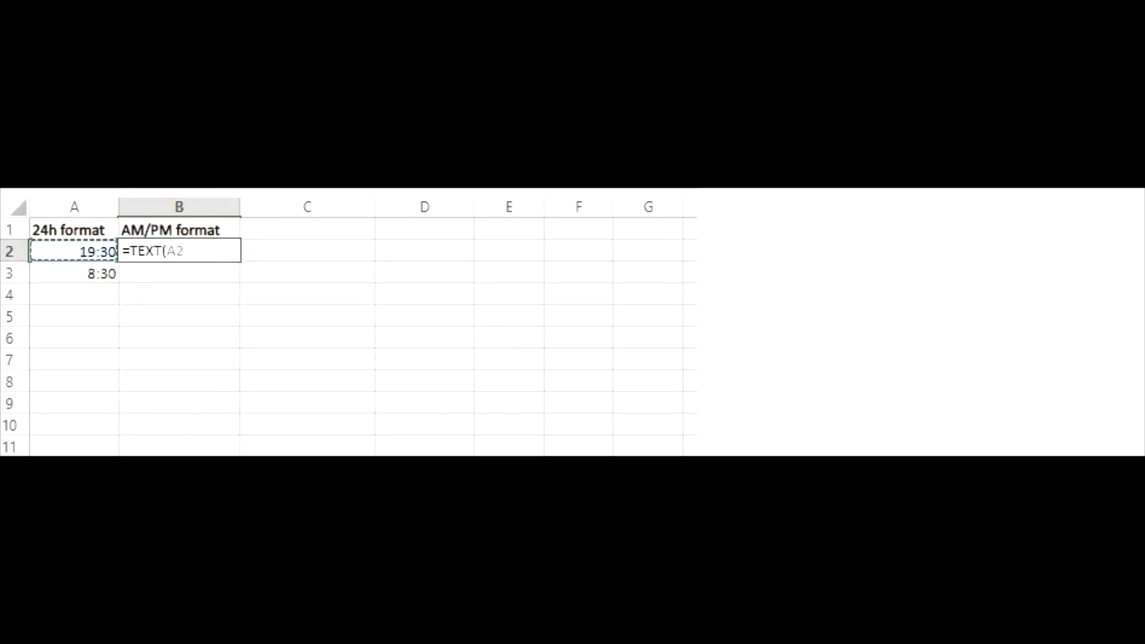
pyautogui.write(',"H:MM AM/')
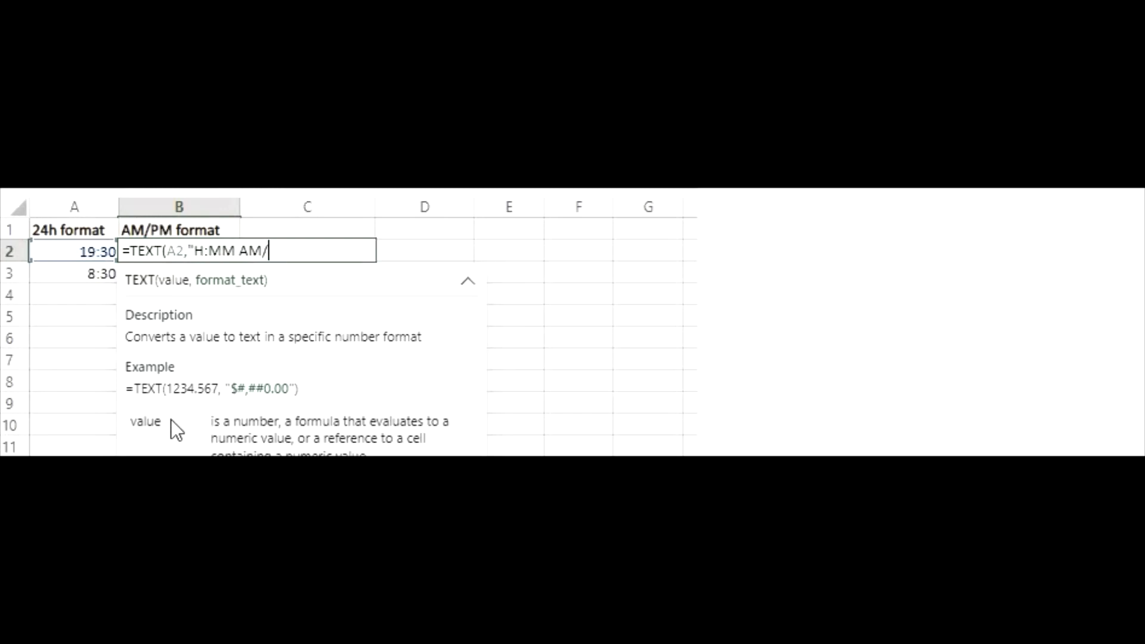
pyautogui.write('PM")')
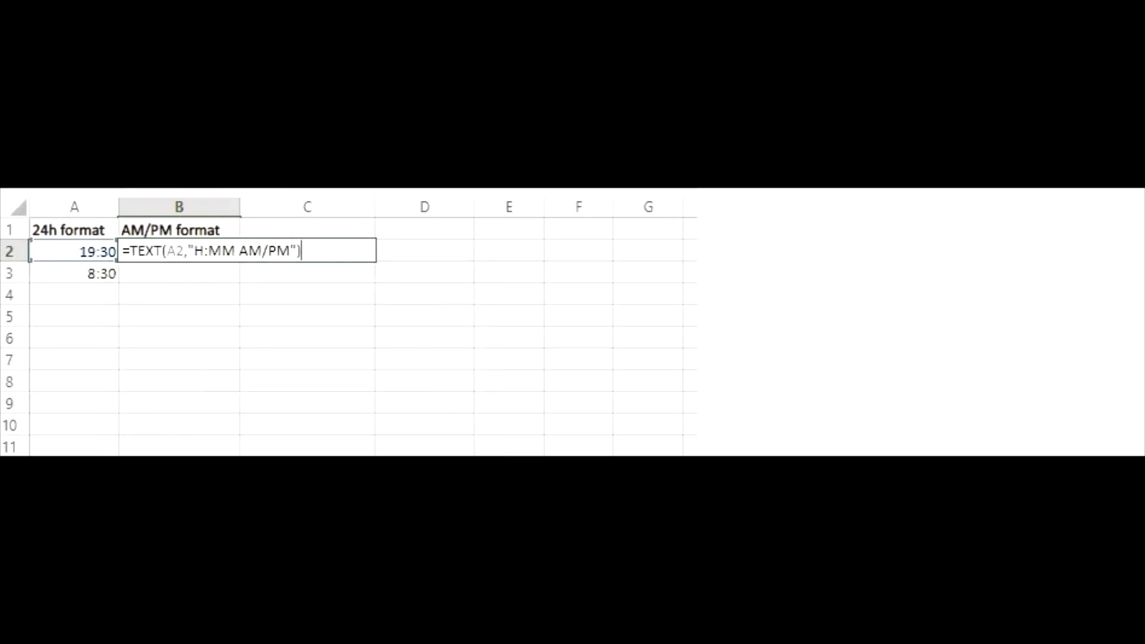
pyautogui.press('Return')
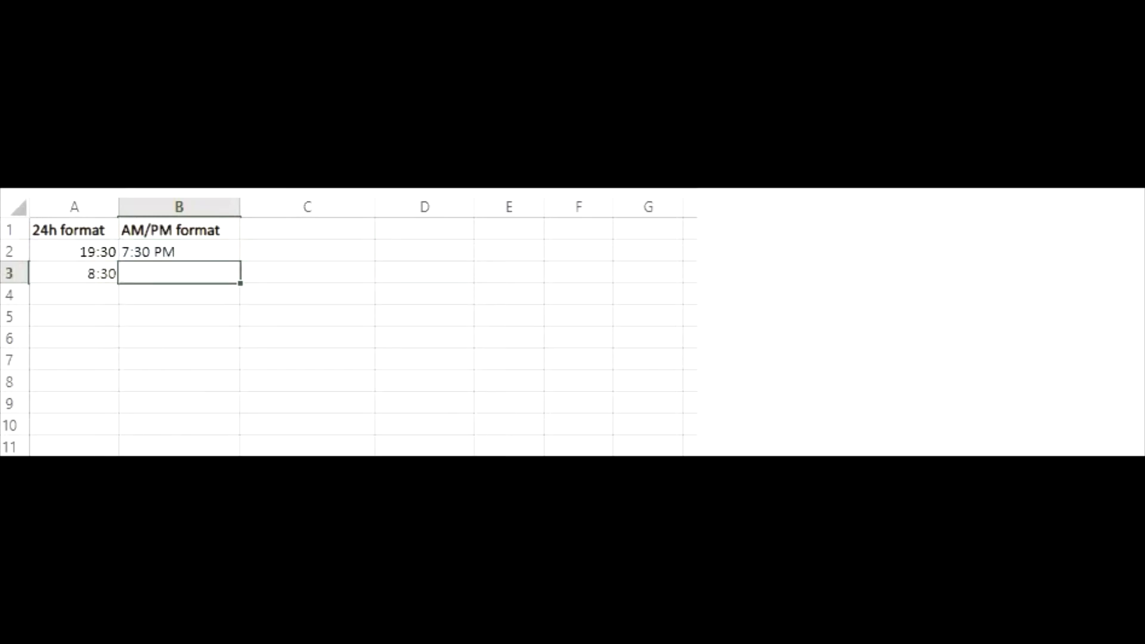
pyautogui.click(225, 250)
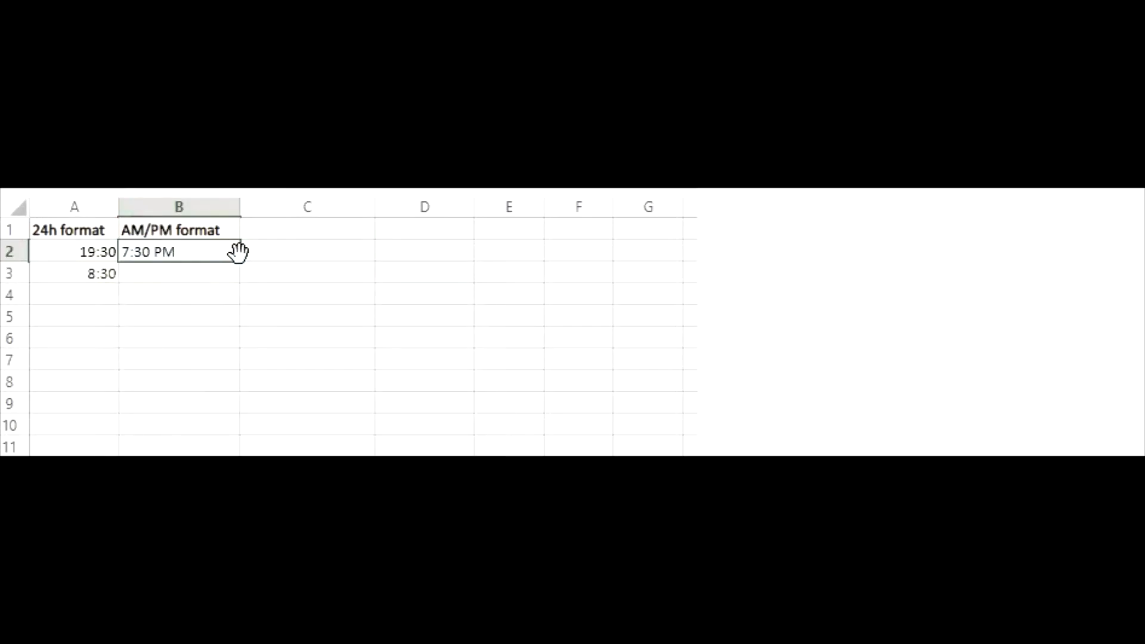
pyautogui.moveTo(239, 263); pyautogui.dragTo(236, 275)
pyautogui.click(184, 314)
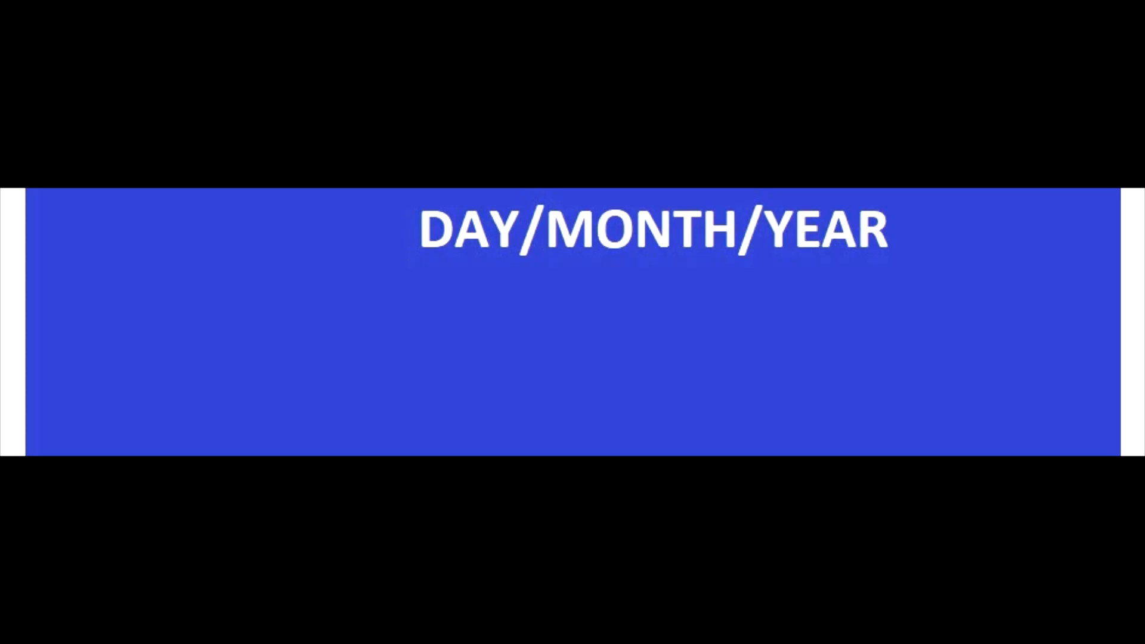
# Enter =DAY(B1) in B4 beside the Day label to extract the day from the date
pyautogui.write('a')
pyautogui.write('y')
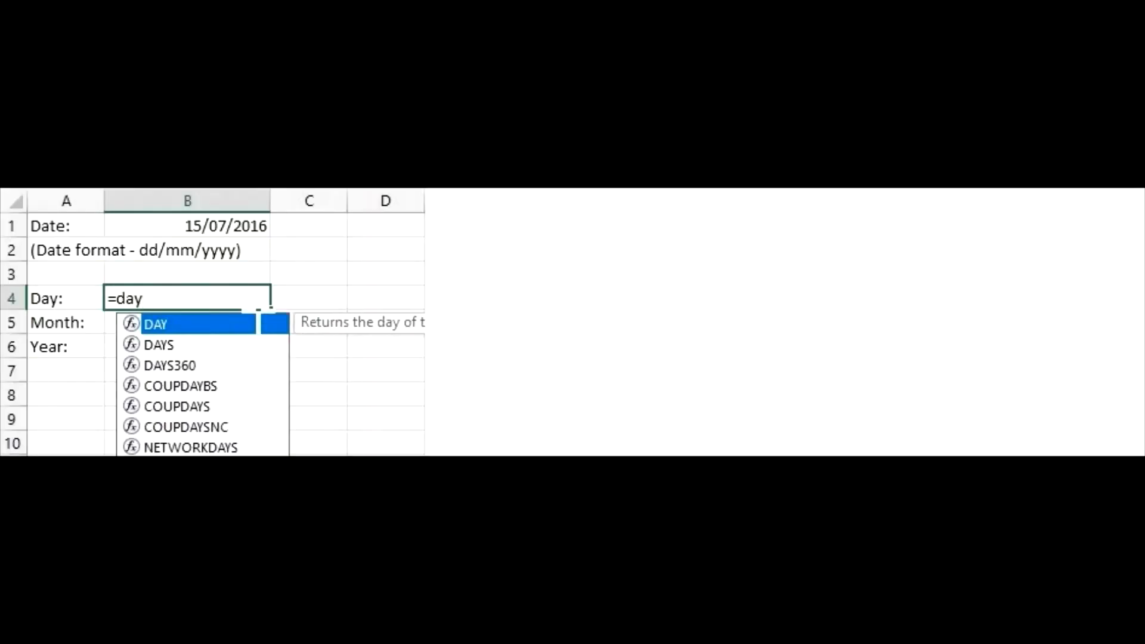
pyautogui.write('(')
pyautogui.click(230, 234)
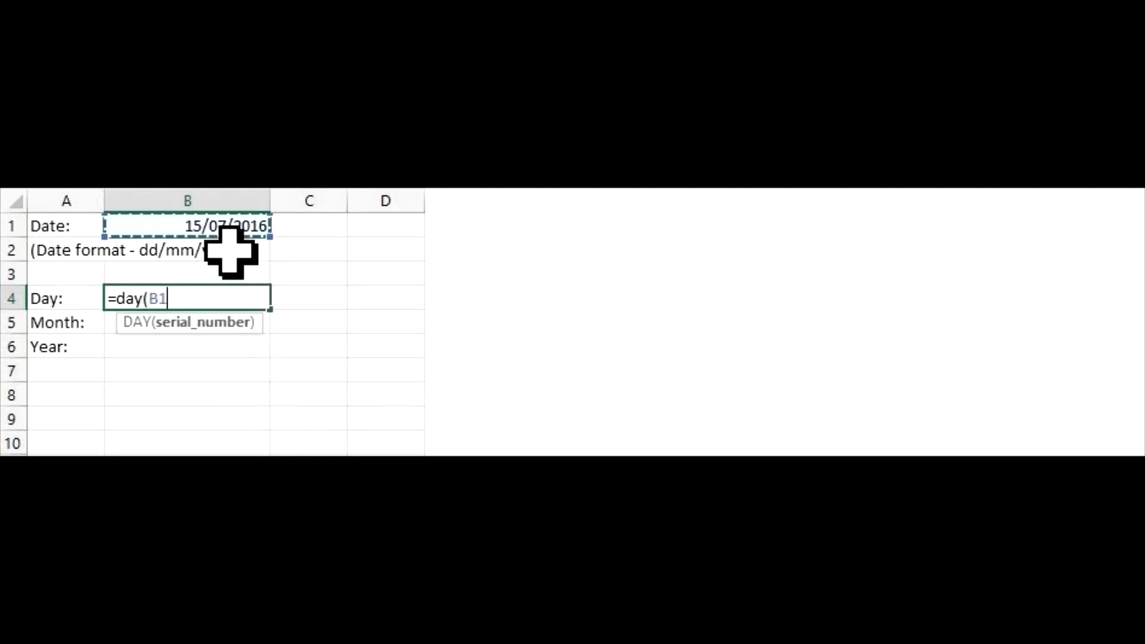
pyautogui.press('Return')
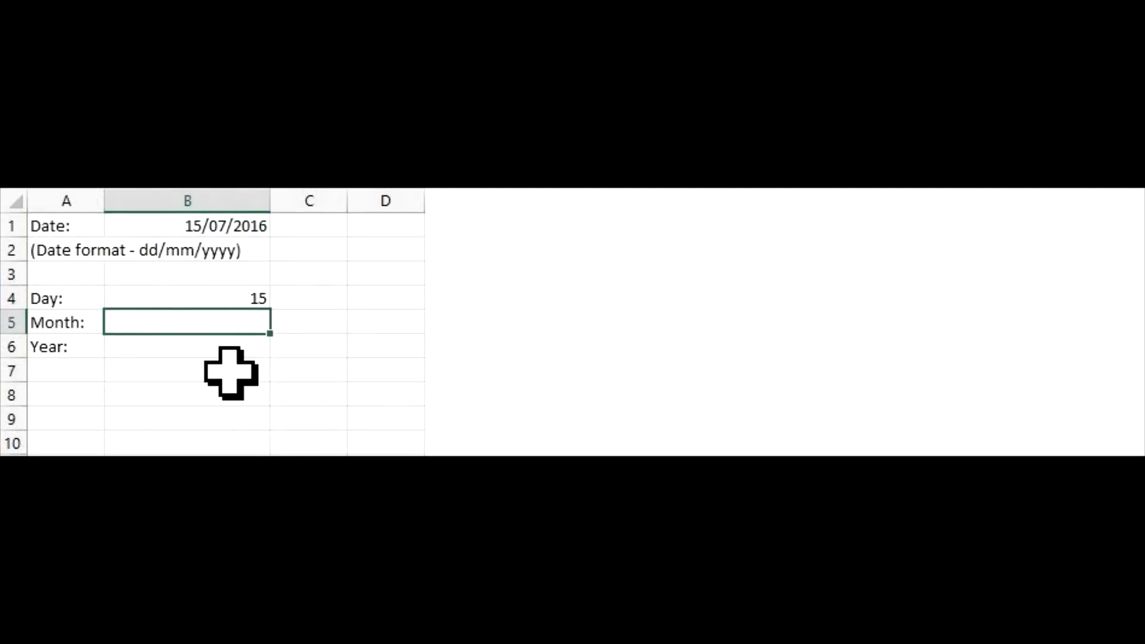
# Enter =MONTH(B1) in B5 beside the Month label to extract the month from the date
pyautogui.write('=mo')
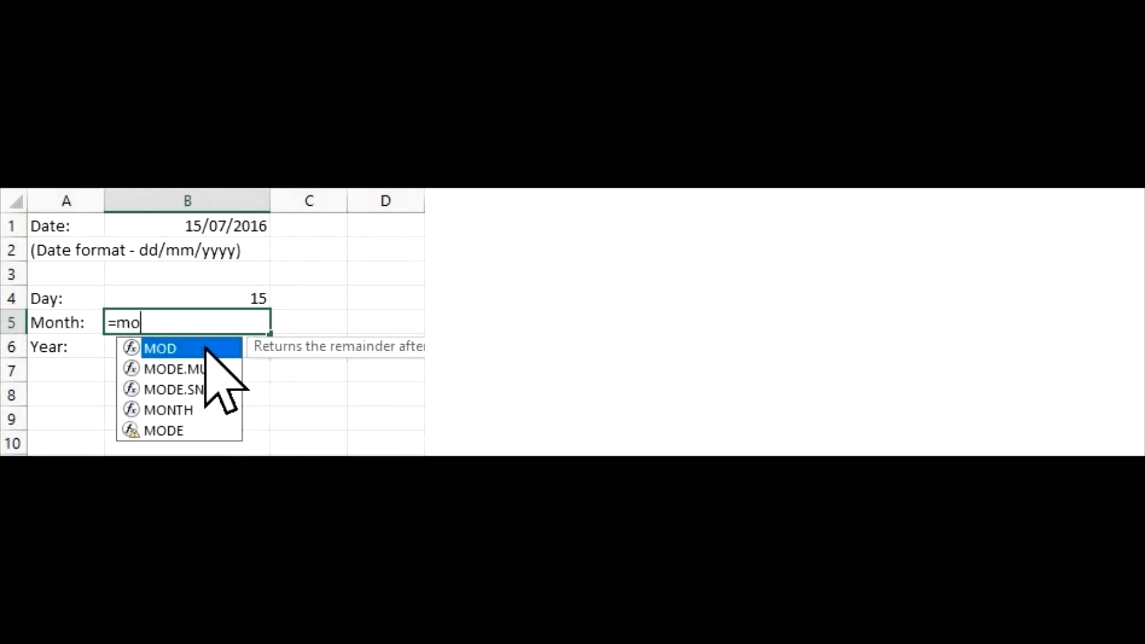
pyautogui.write('nth(')
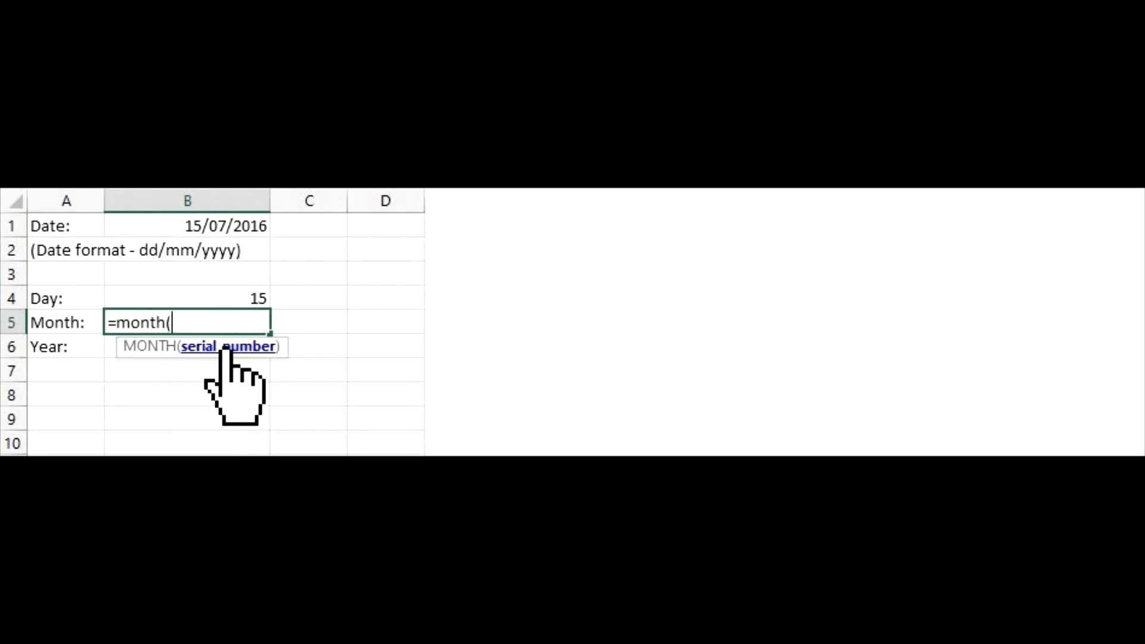
pyautogui.click(262, 229)
pyautogui.press('Return')
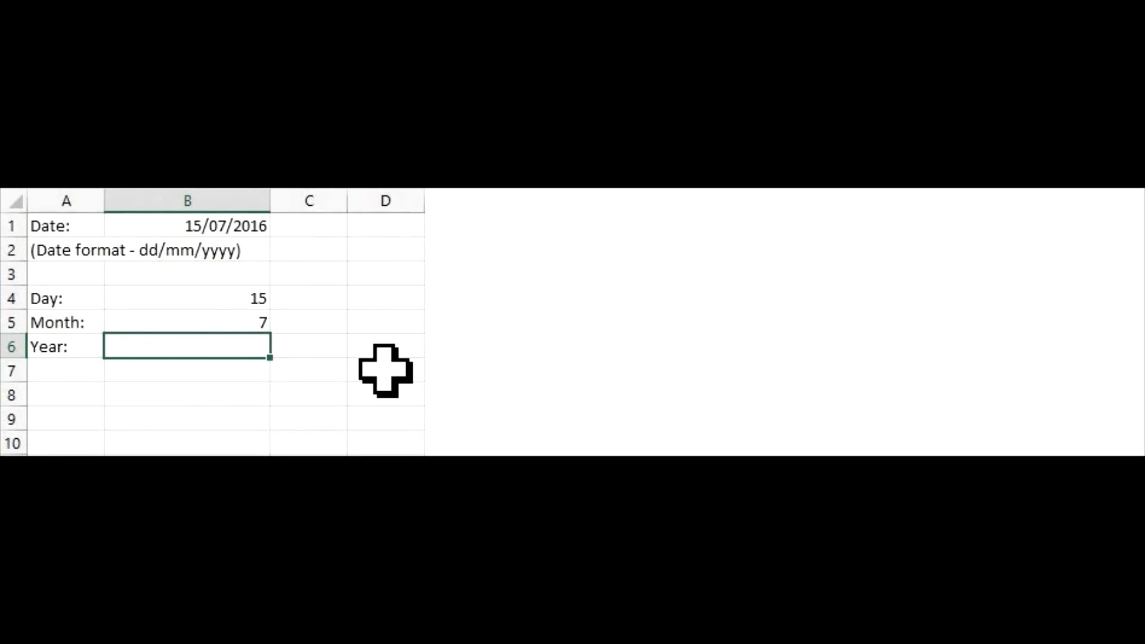
# Enter =YEAR(B1) in B6 beside the Year label to extract the year from the date
pyautogui.write('=year(')
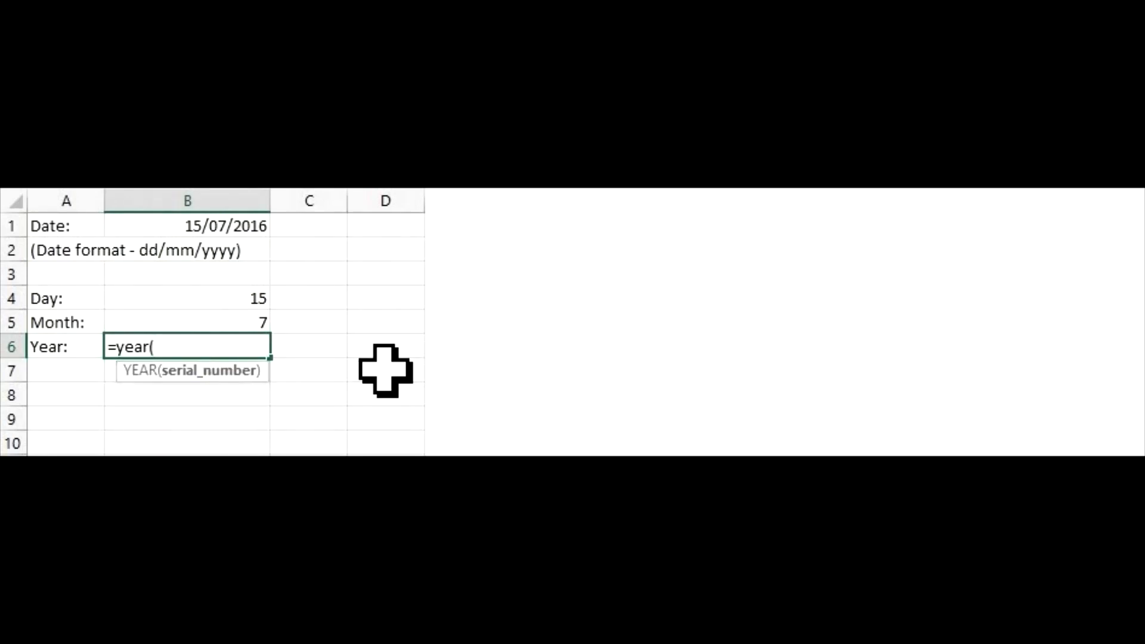
pyautogui.click(248, 235)
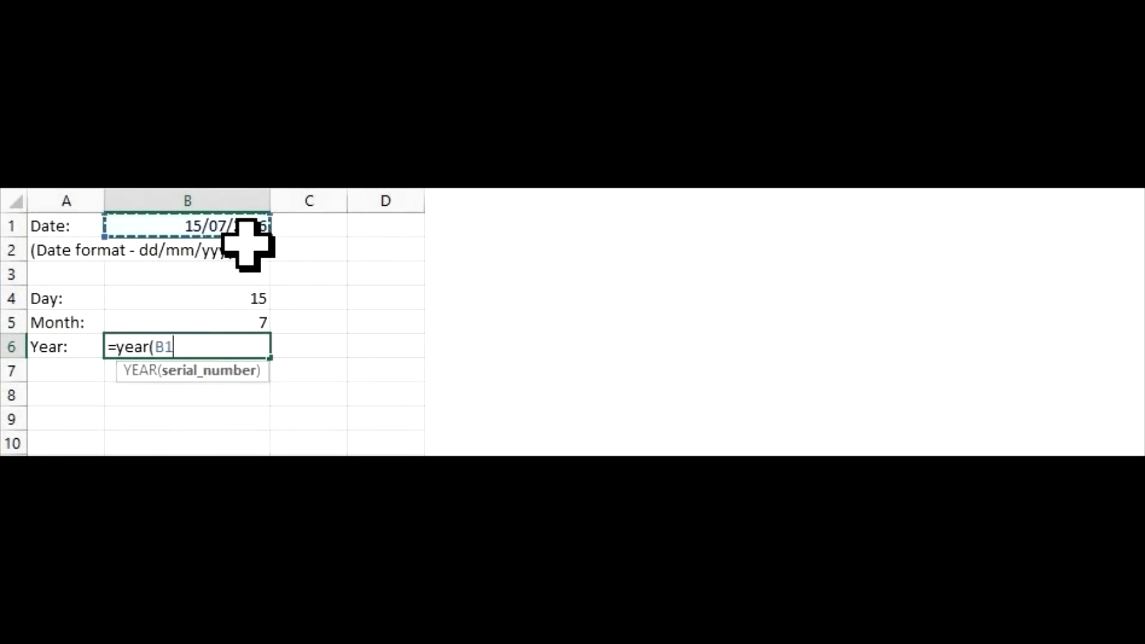
pyautogui.write(')')
pyautogui.press('Return')
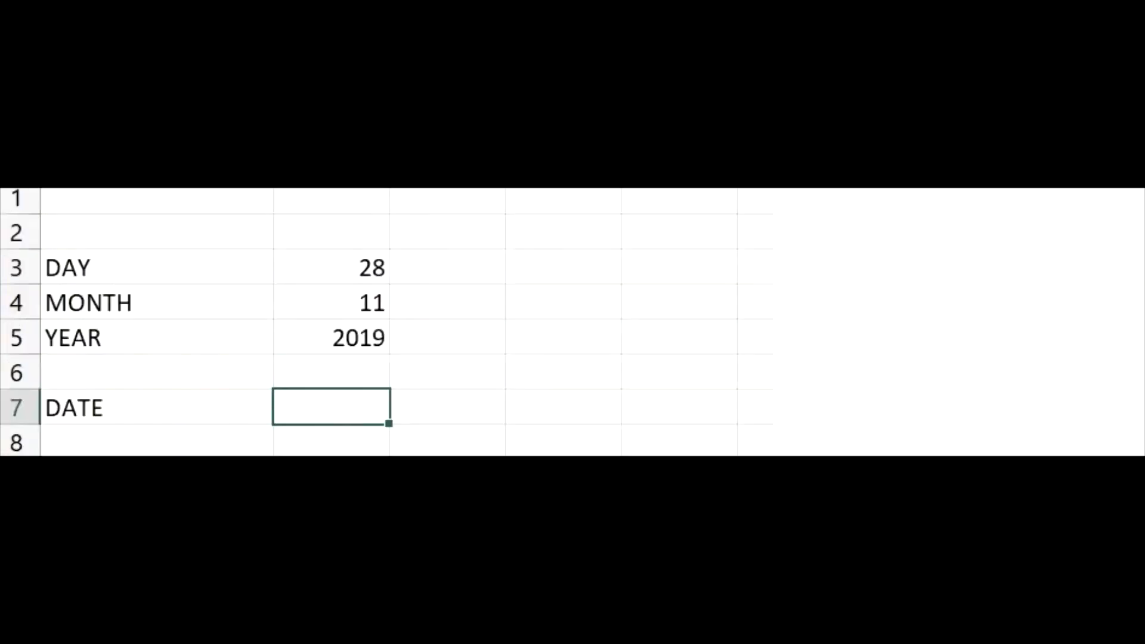
# Enter =DATE(B5,B4,B3) in B7 beside the DATE label to combine the year, month and day
pyautogui.write('=date(')
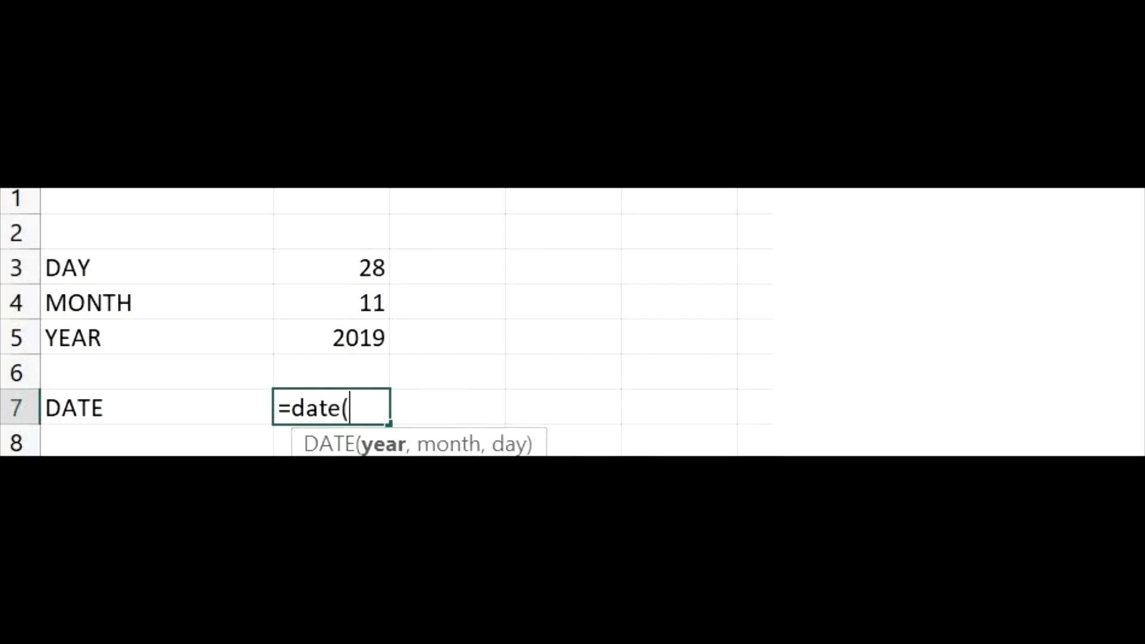
pyautogui.click(352, 337)
pyautogui.write(',')
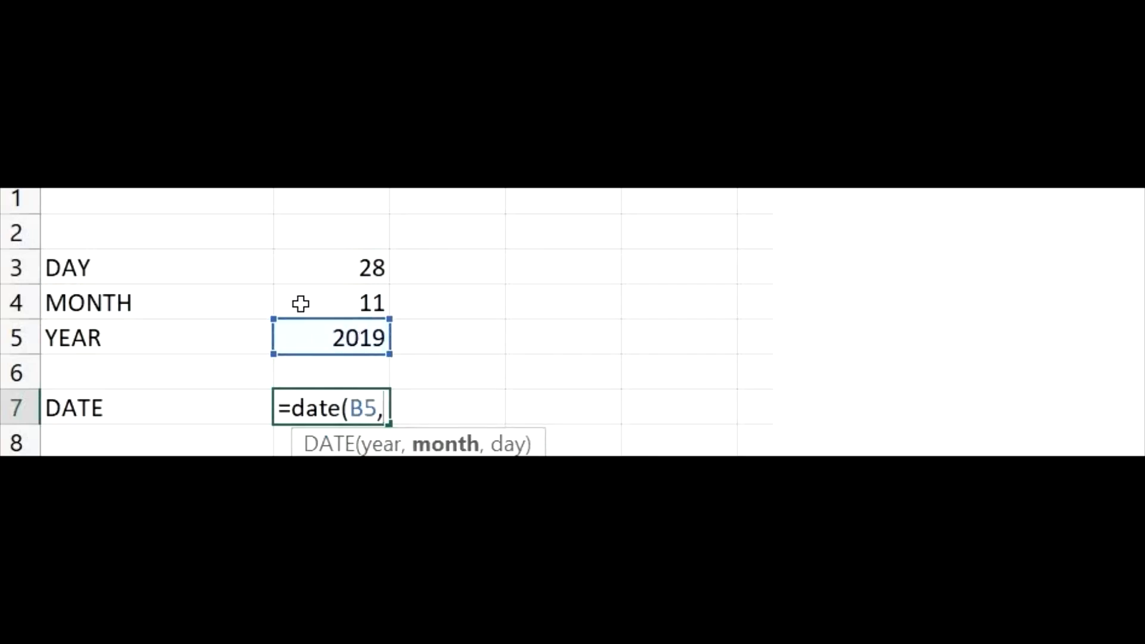
pyautogui.click(300, 303)
pyautogui.write(',')
pyautogui.click(315, 269)
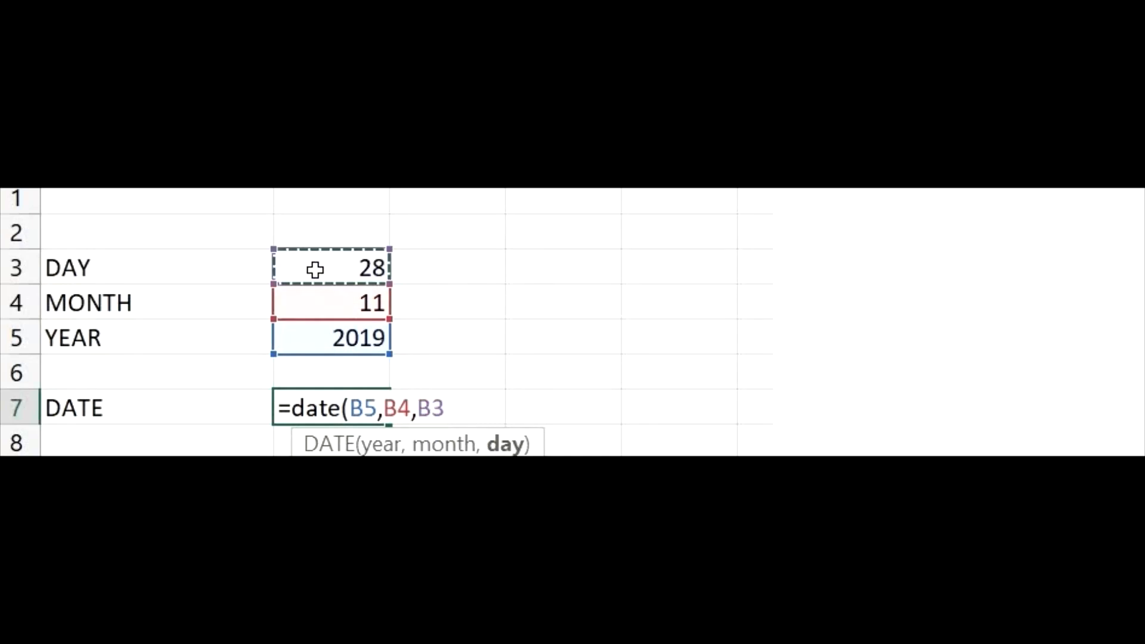
pyautogui.write(')')
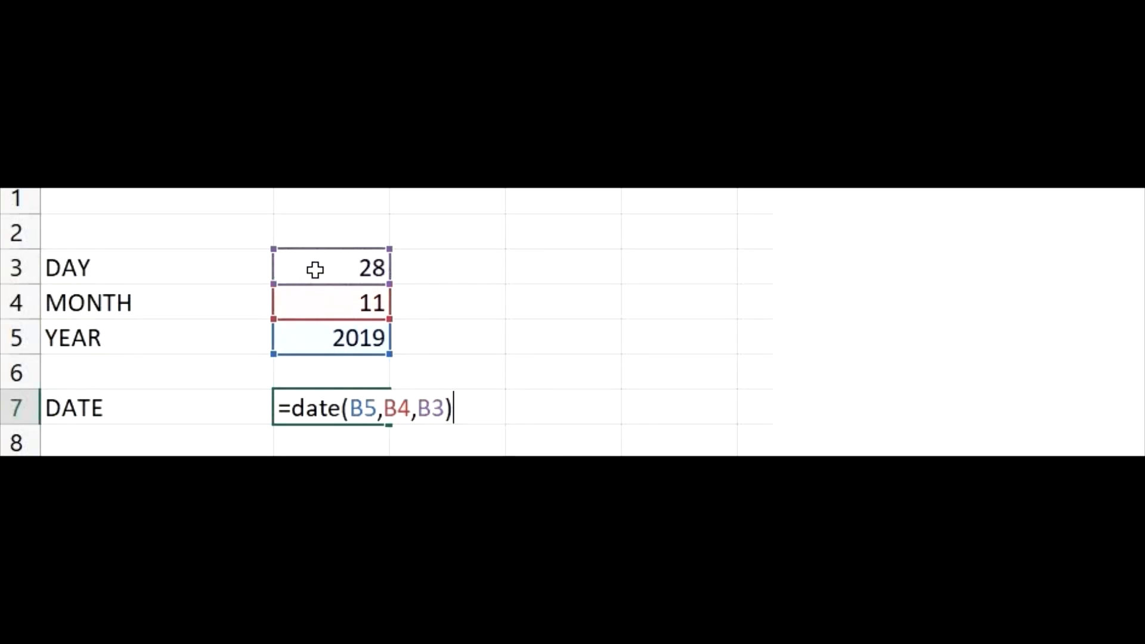
pyautogui.press('Return')
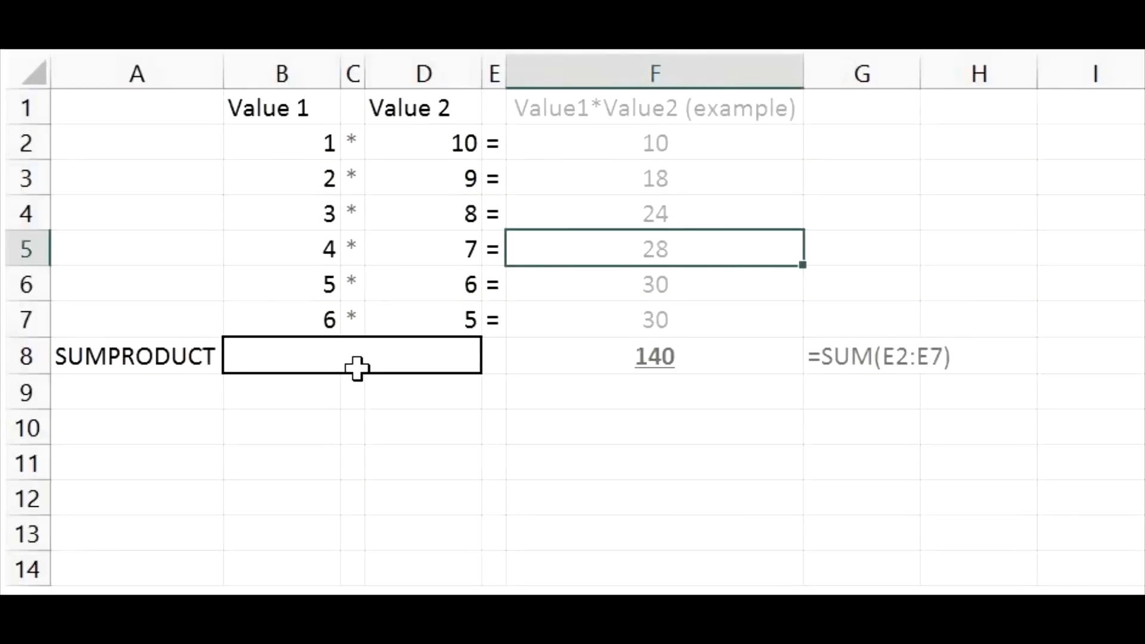
# Enter =SUMPRODUCT(B2:B7,D2:D7) in the merged cell B8 beside the SUMPRODUCT label to sum the products of both value columns
pyautogui.click(357, 369)
pyautogui.write('=')
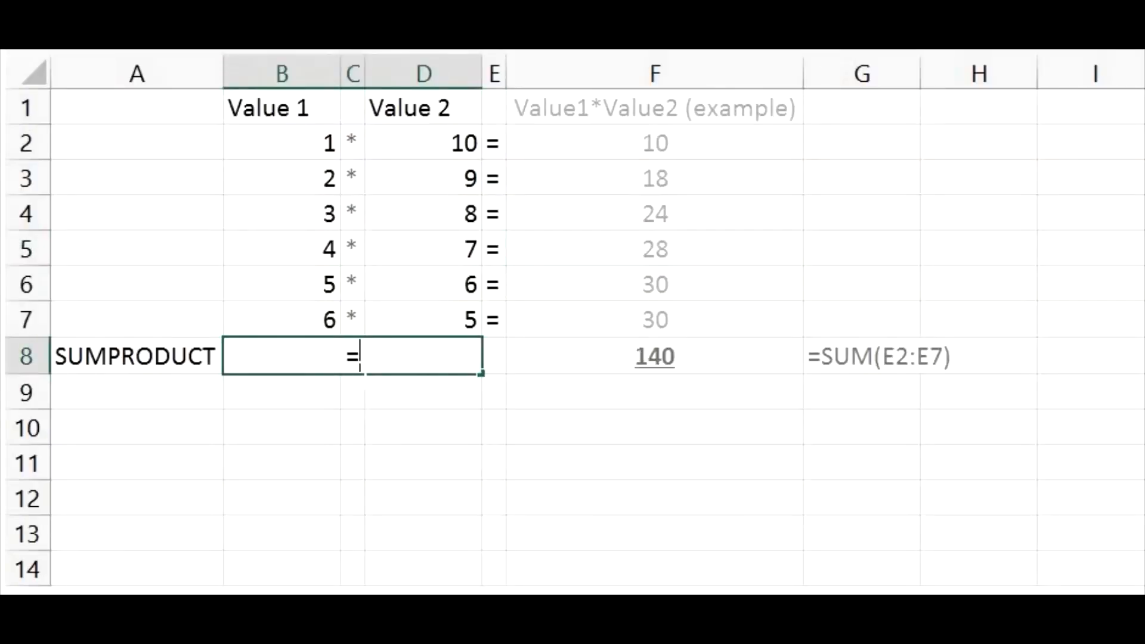
pyautogui.write('SUMPR')
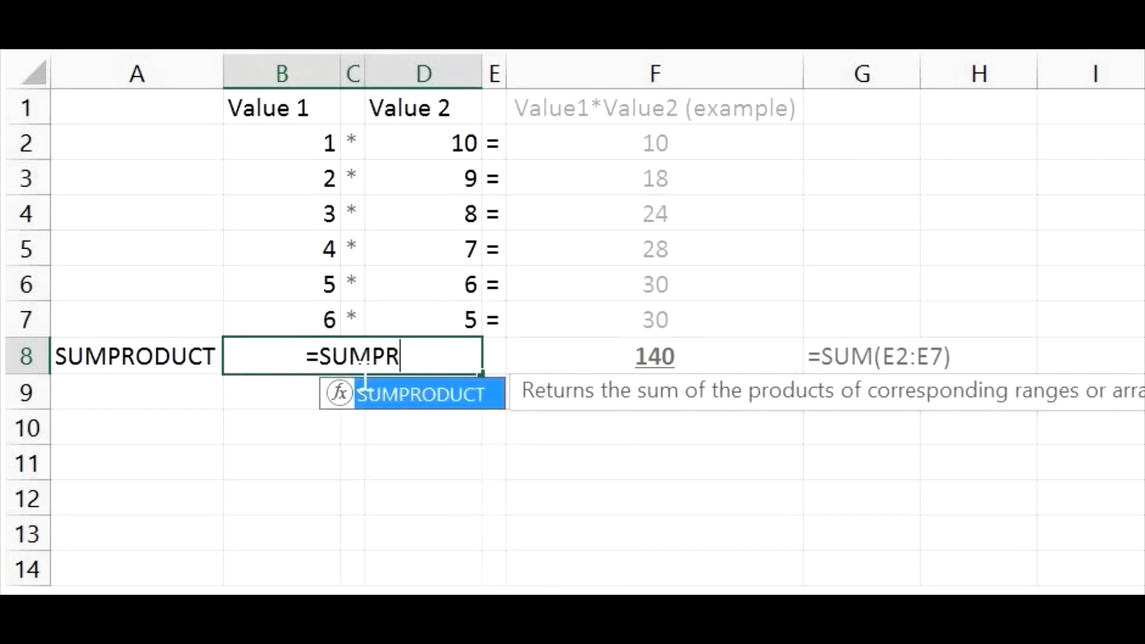
pyautogui.write('ODUCT(')
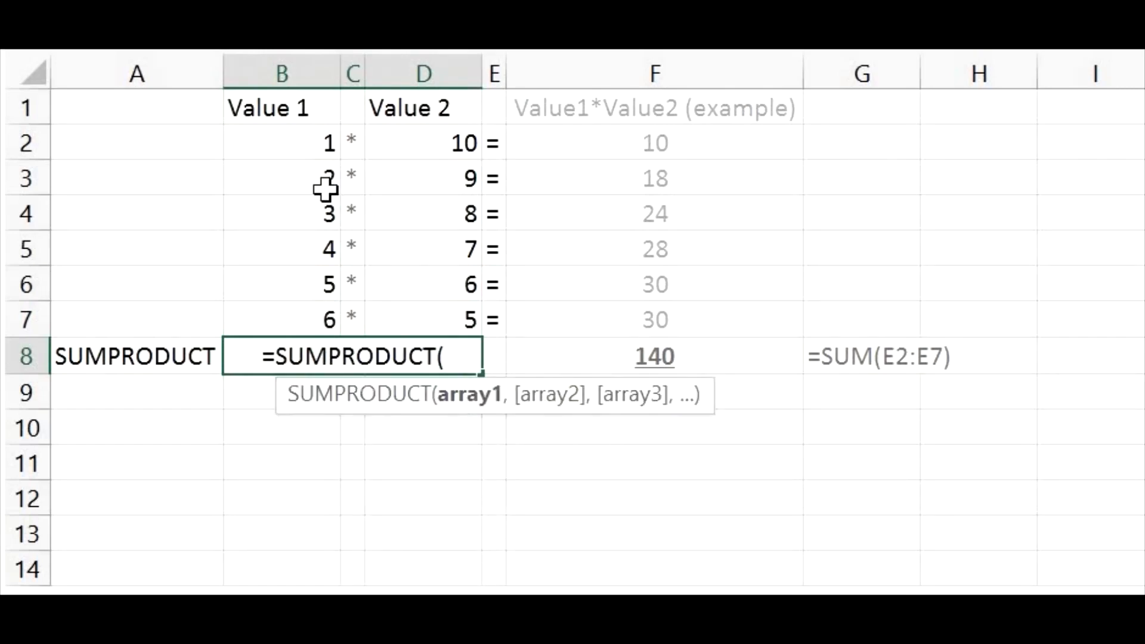
pyautogui.moveTo(320, 148); pyautogui.dragTo(319, 325)
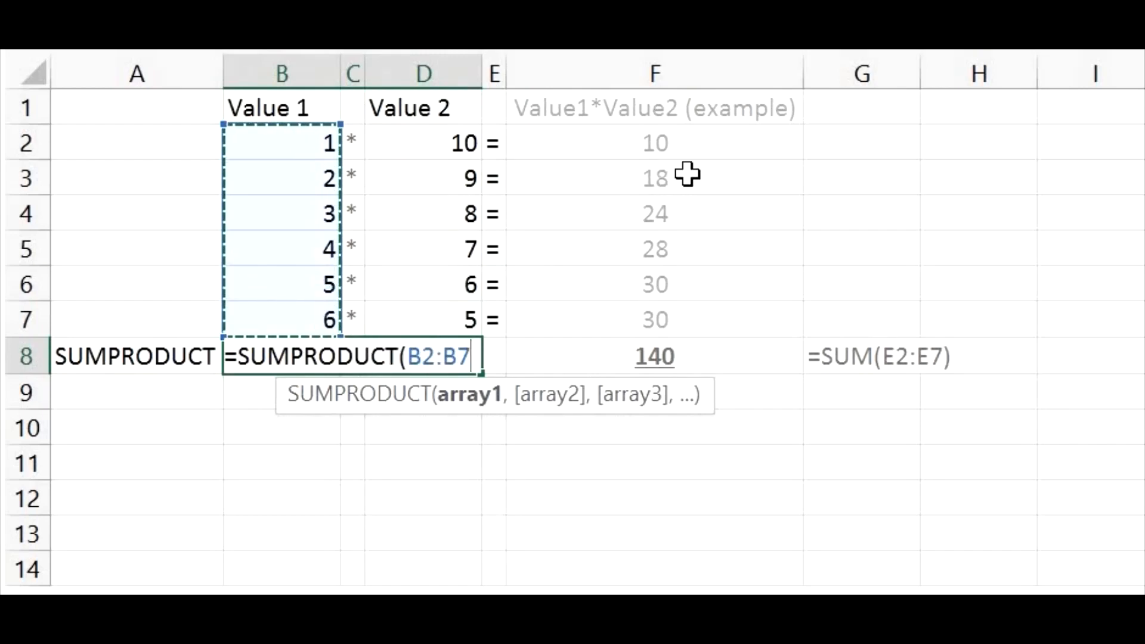
pyautogui.write(',')
pyautogui.moveTo(465, 145); pyautogui.dragTo(467, 325)
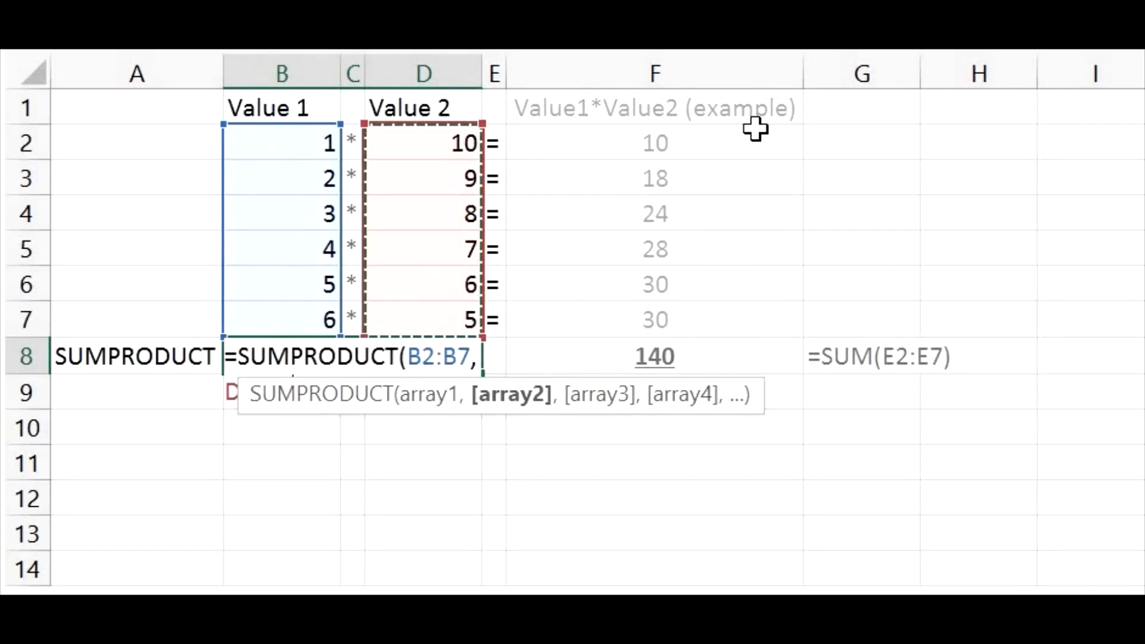
pyautogui.moveTo(668, 429); pyautogui.dragTo(759, 519)
pyautogui.write(')')
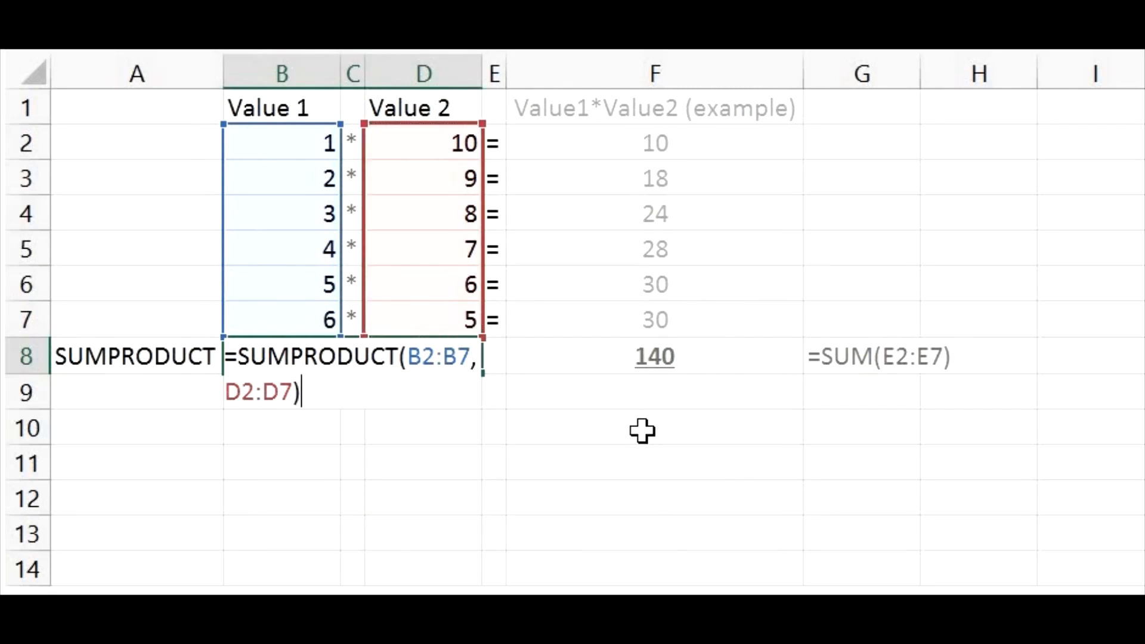
pyautogui.press('Return')
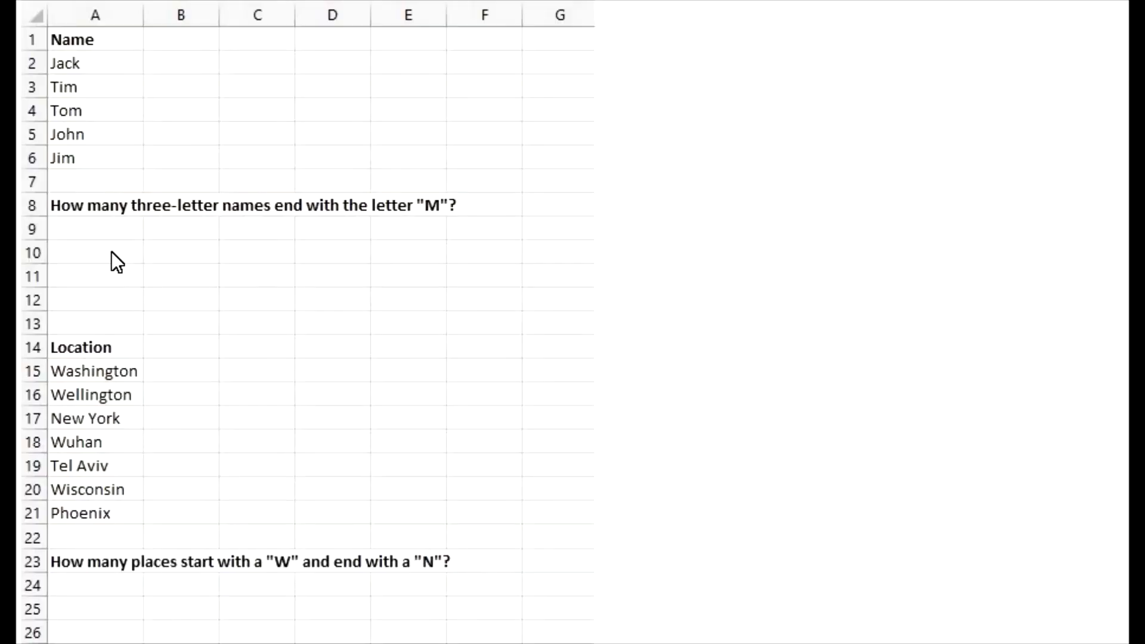
# Enter =COUNTIF(A2:A6,"??m") in A10 to count the three-letter names ending with M
pyautogui.click(111, 252)
pyautogui.write('=')
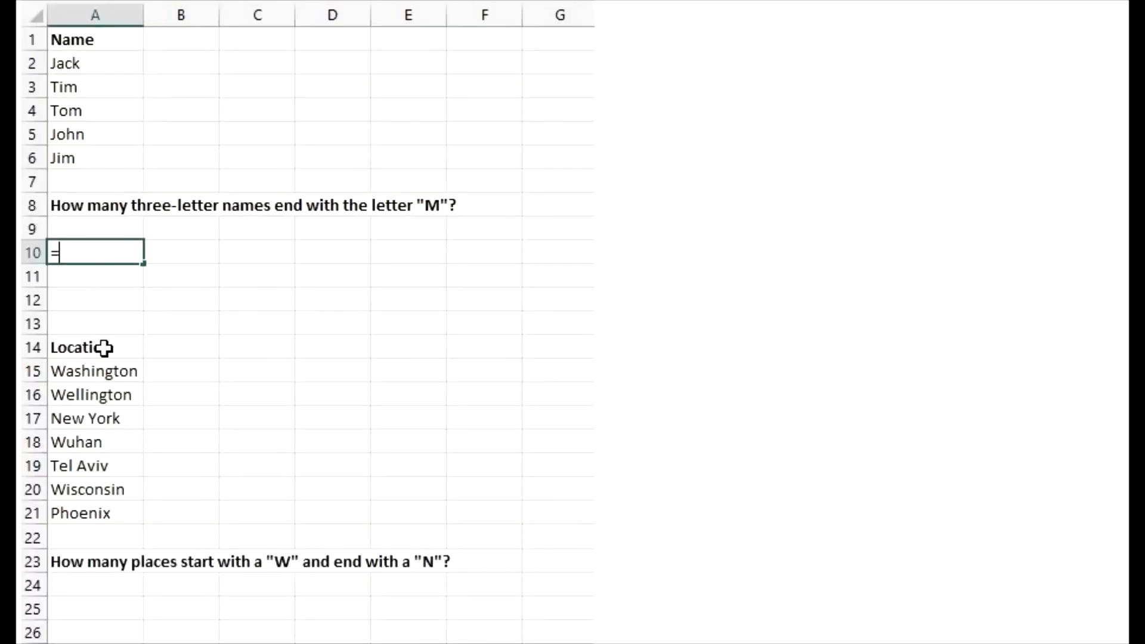
pyautogui.write('countif')
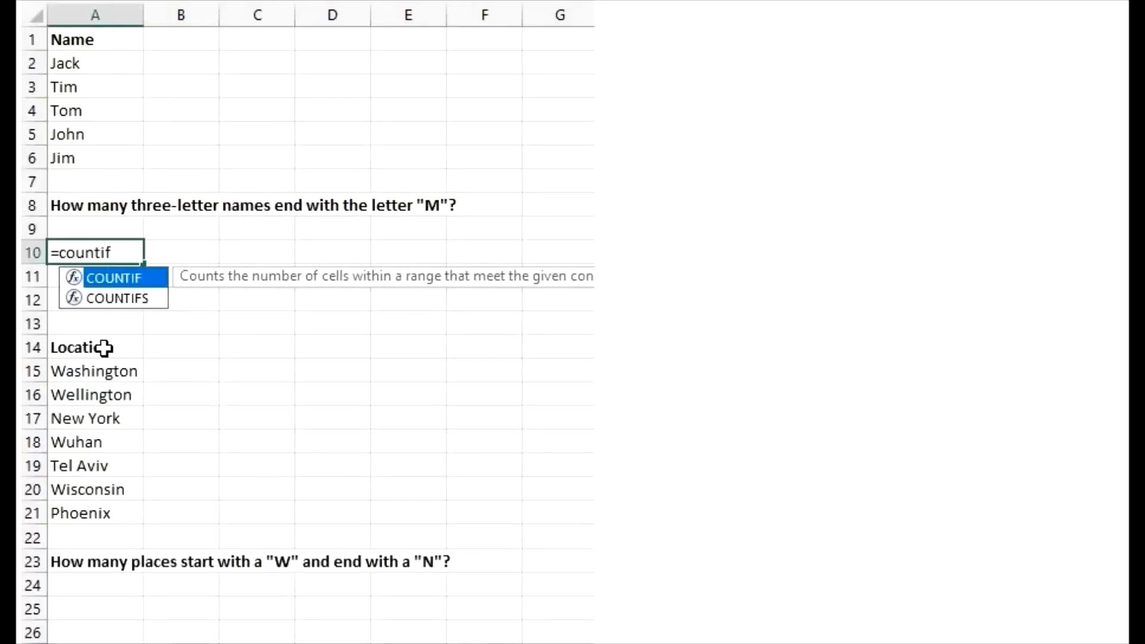
pyautogui.write('(')
pyautogui.moveTo(110, 70); pyautogui.dragTo(105, 164)
pyautogui.write(',"??')
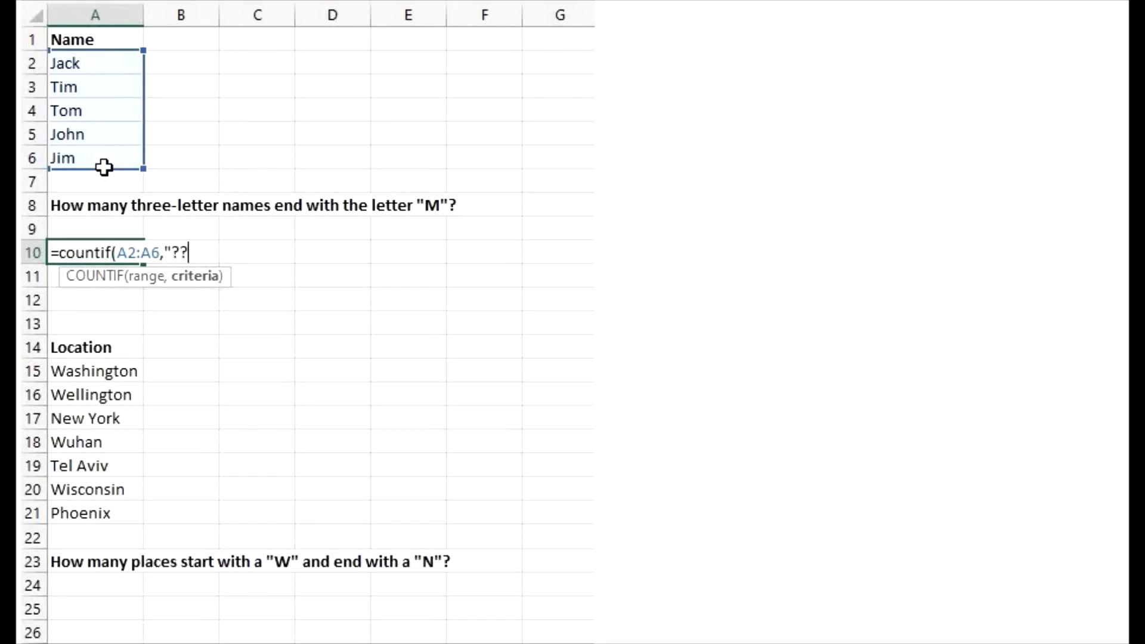
pyautogui.write('m")')
pyautogui.press('Return')
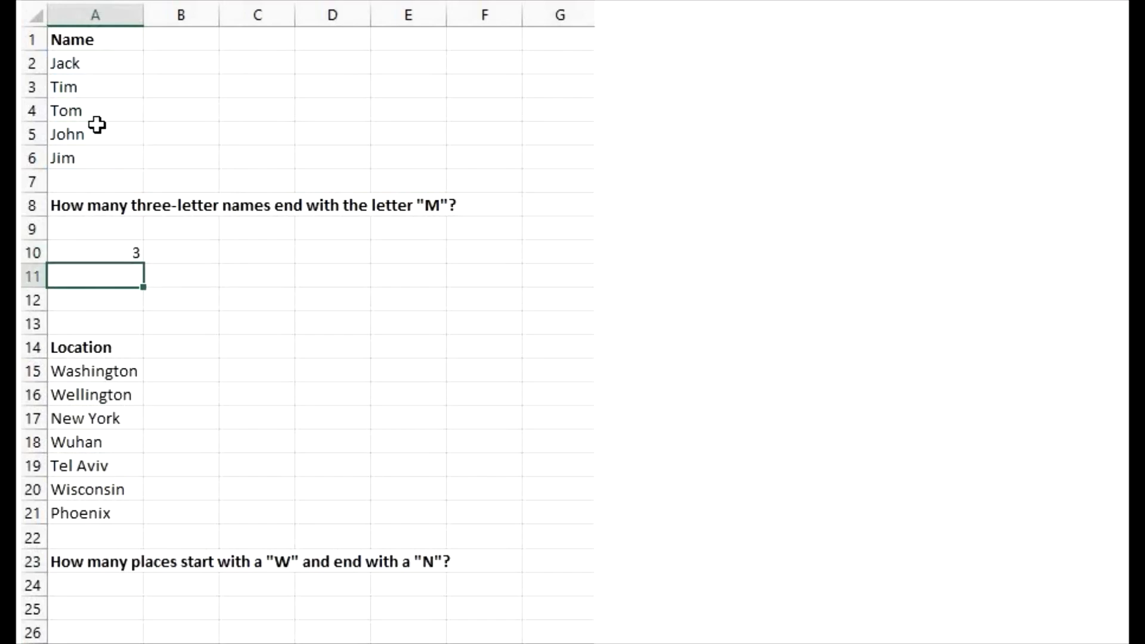
# Enter =COUNTIF(A15:A21,"w*n") in A24 to count the places starting with W and ending with N
pyautogui.moveTo(97, 373); pyautogui.dragTo(102, 498)
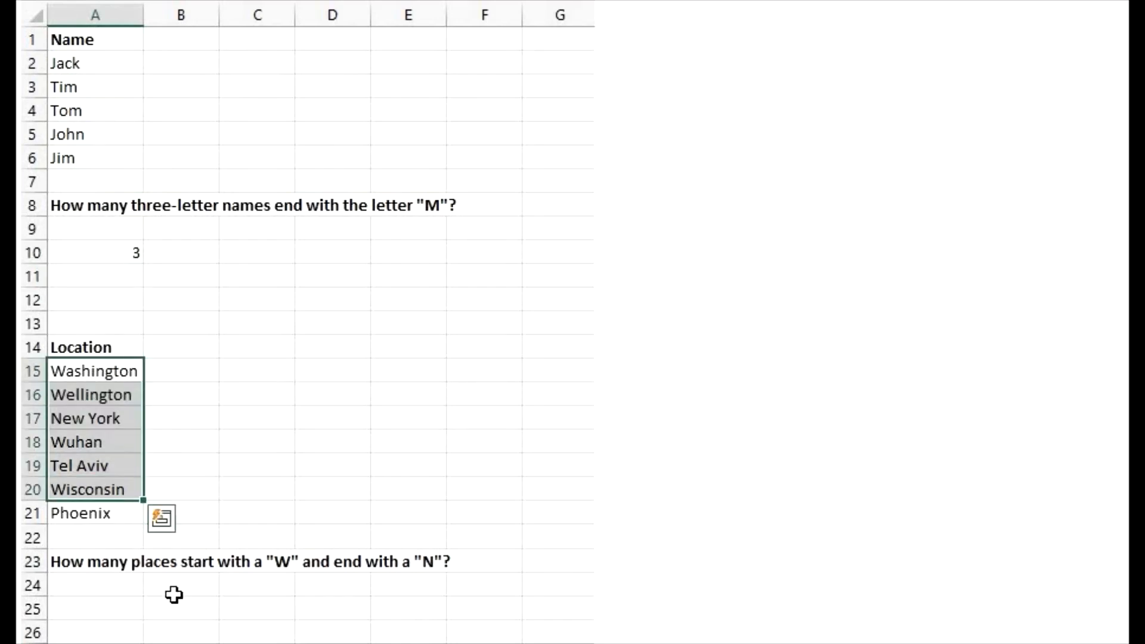
pyautogui.click(112, 590)
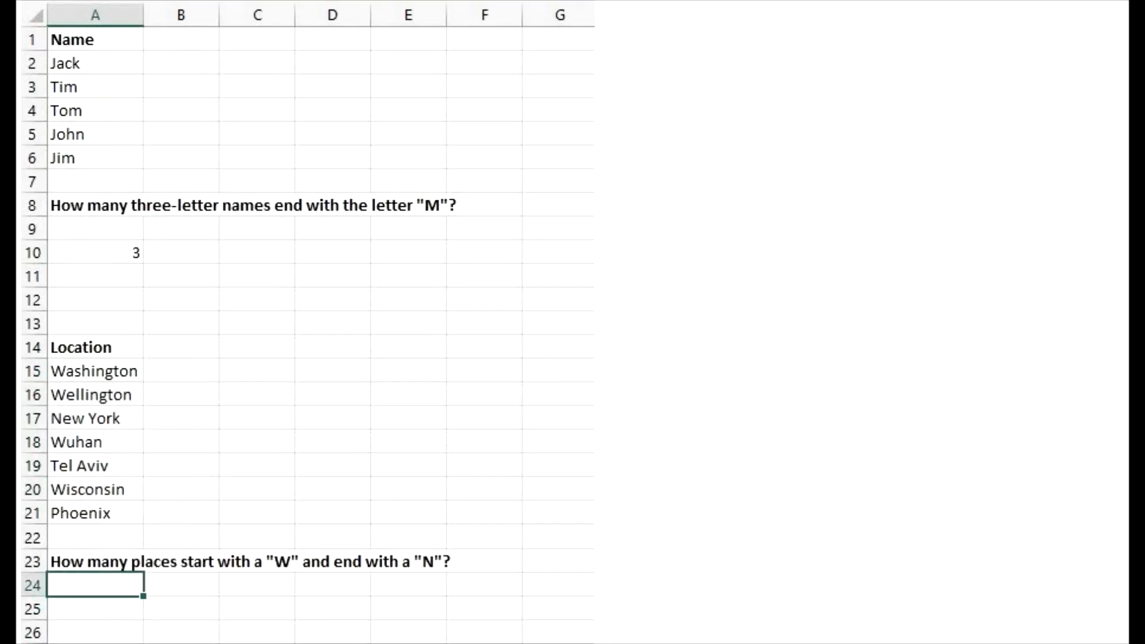
pyautogui.write('=counti')
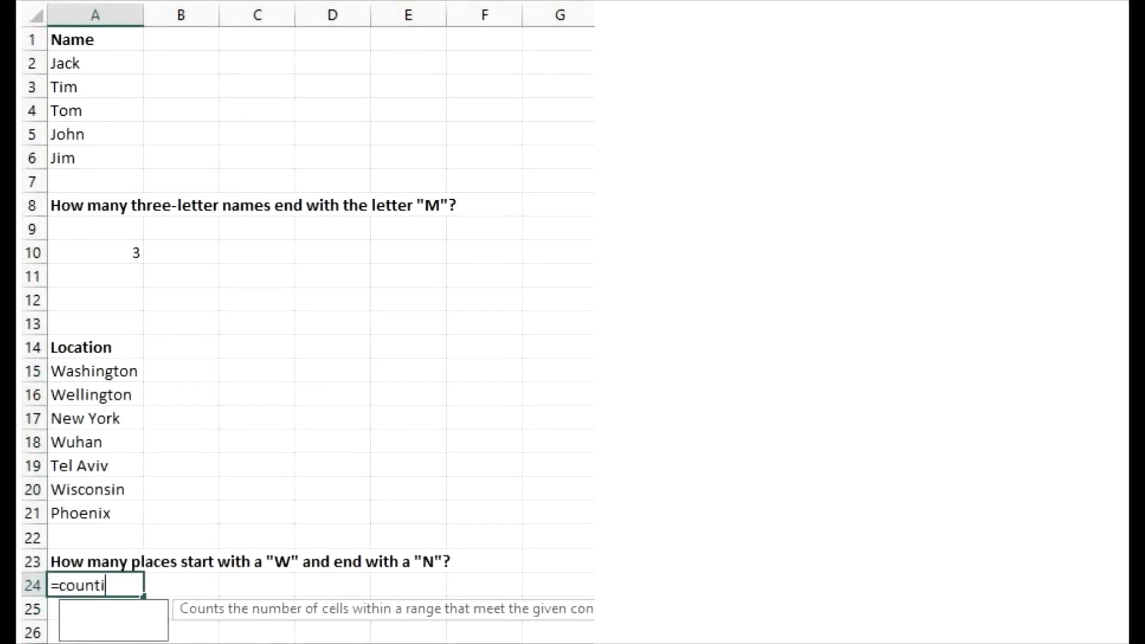
pyautogui.write('f(')
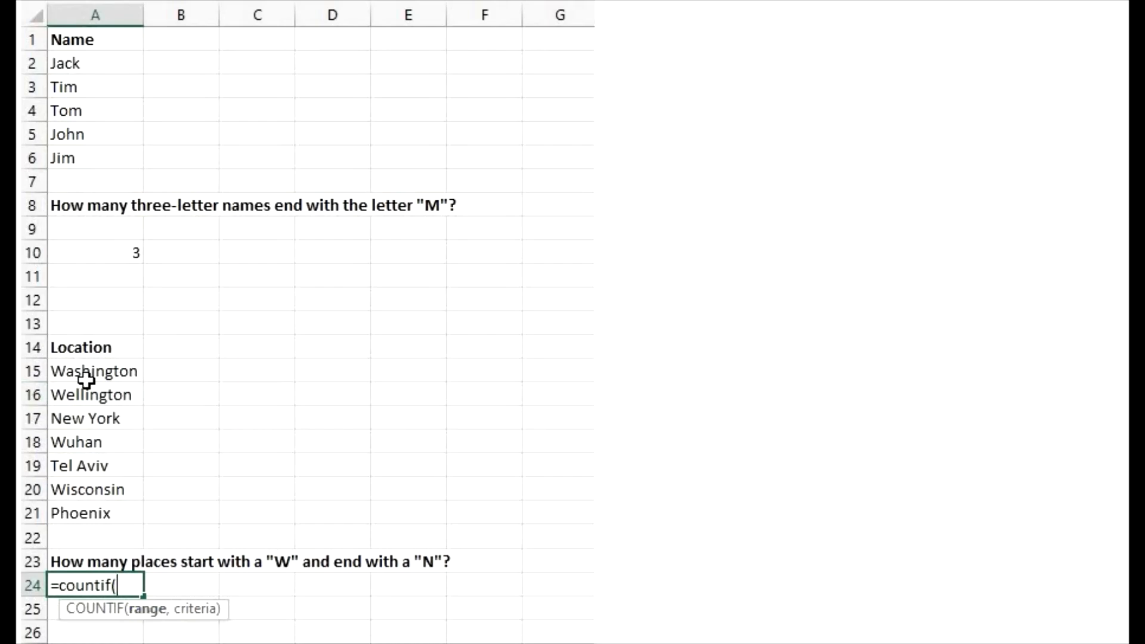
pyautogui.moveTo(95, 376); pyautogui.dragTo(98, 514)
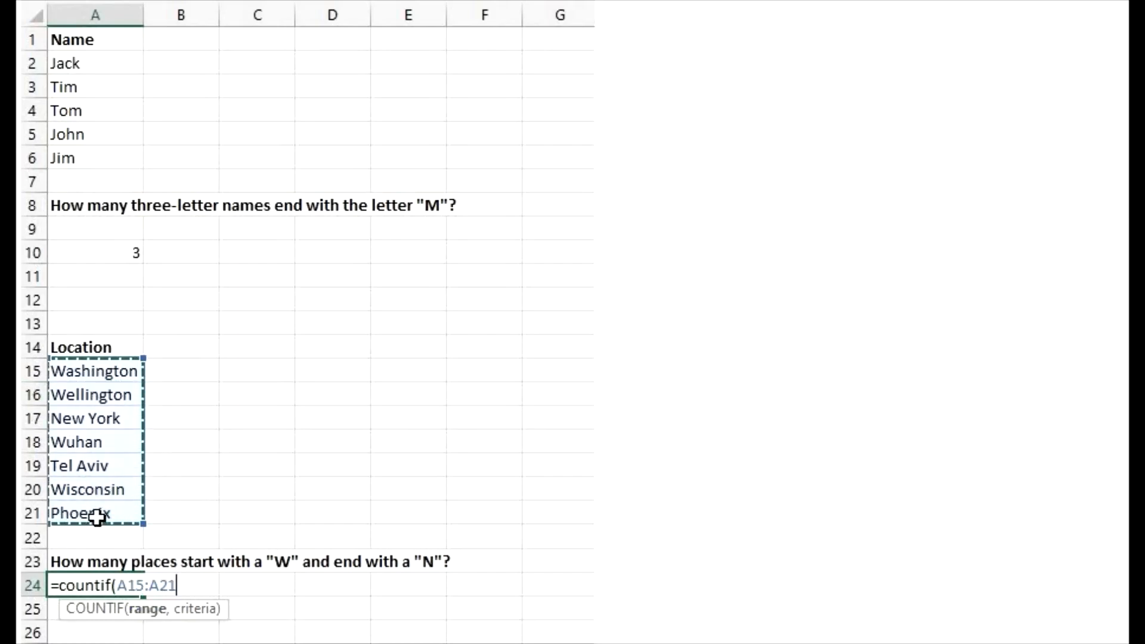
pyautogui.write(',"w*')
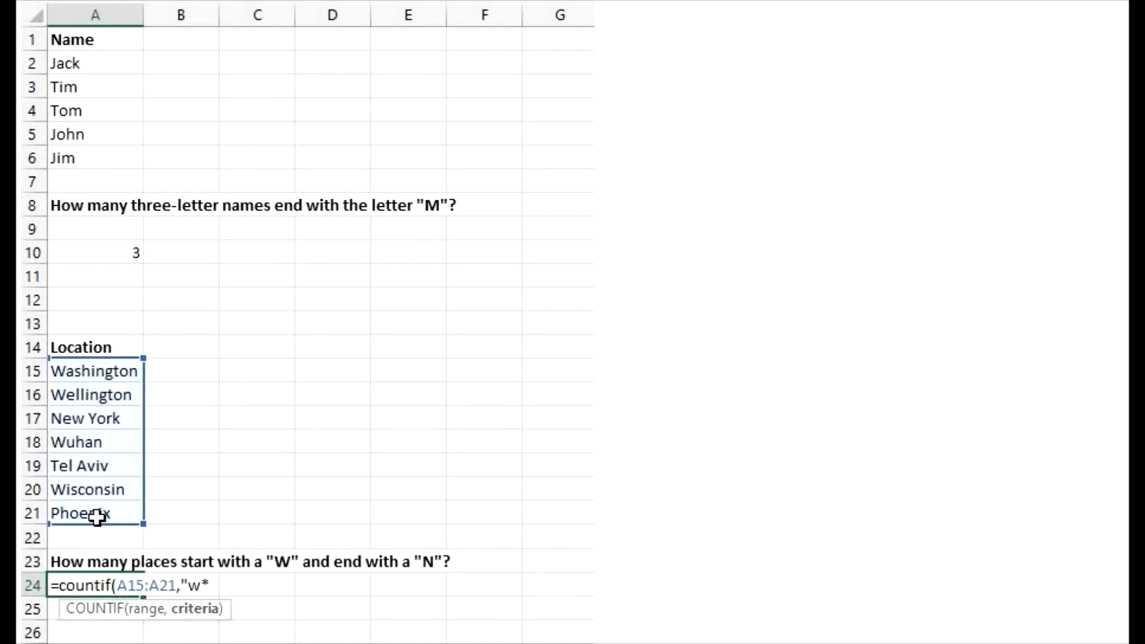
pyautogui.write('n")')
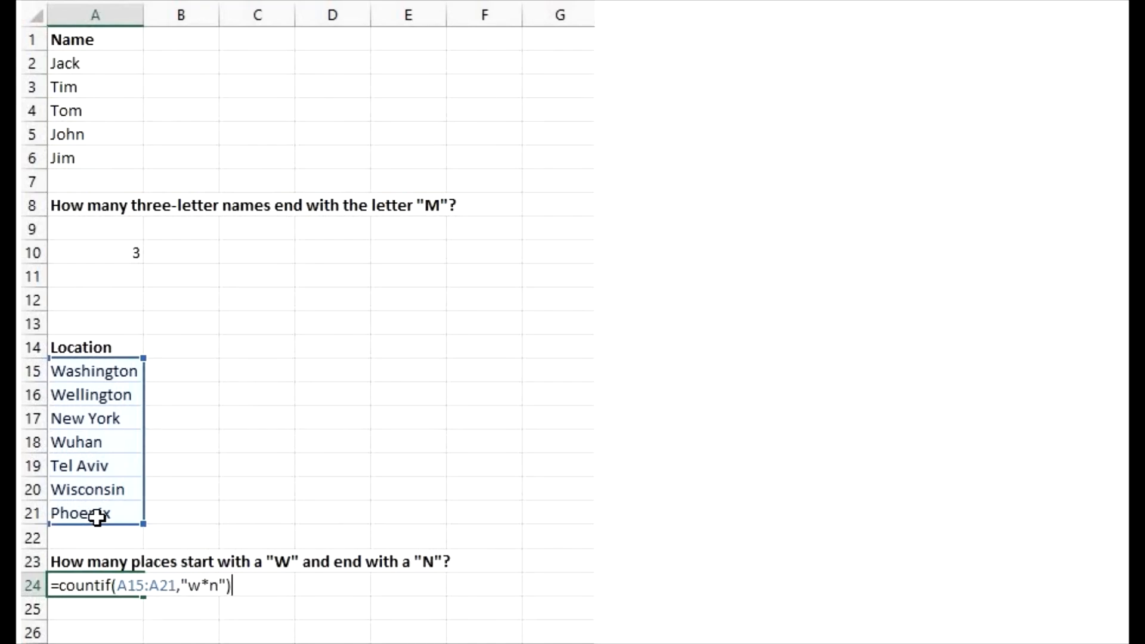
pyautogui.press('Return')
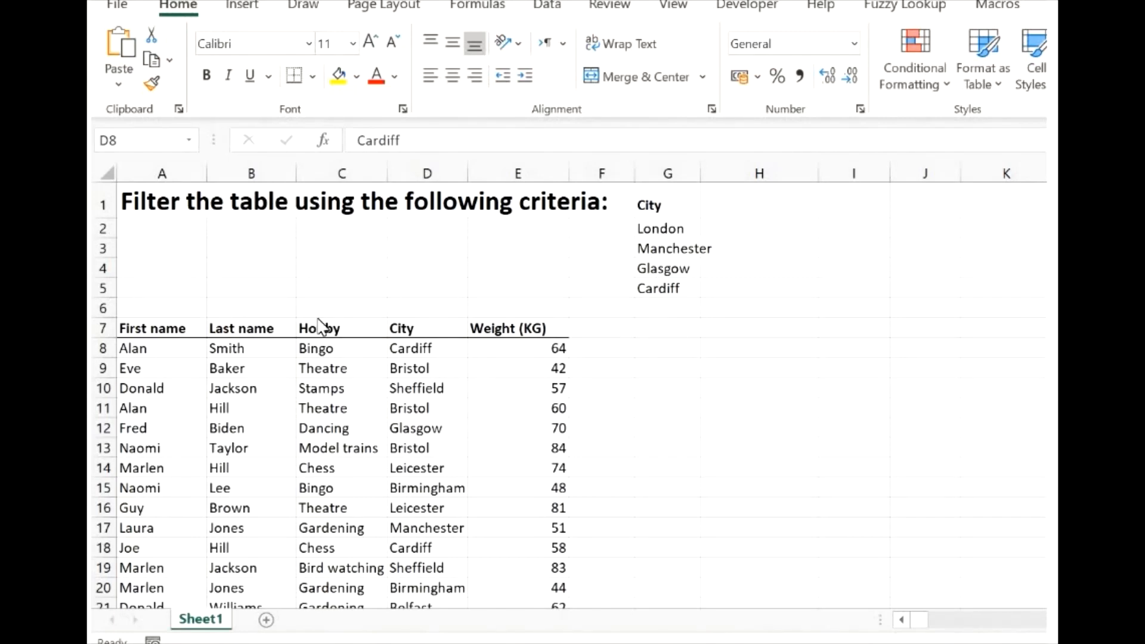
# Apply an in-place Advanced Filter to the table A7:E307 with the City list G1:G5 as criteria range, and look through the filtered rows
pyautogui.click(384, 409)
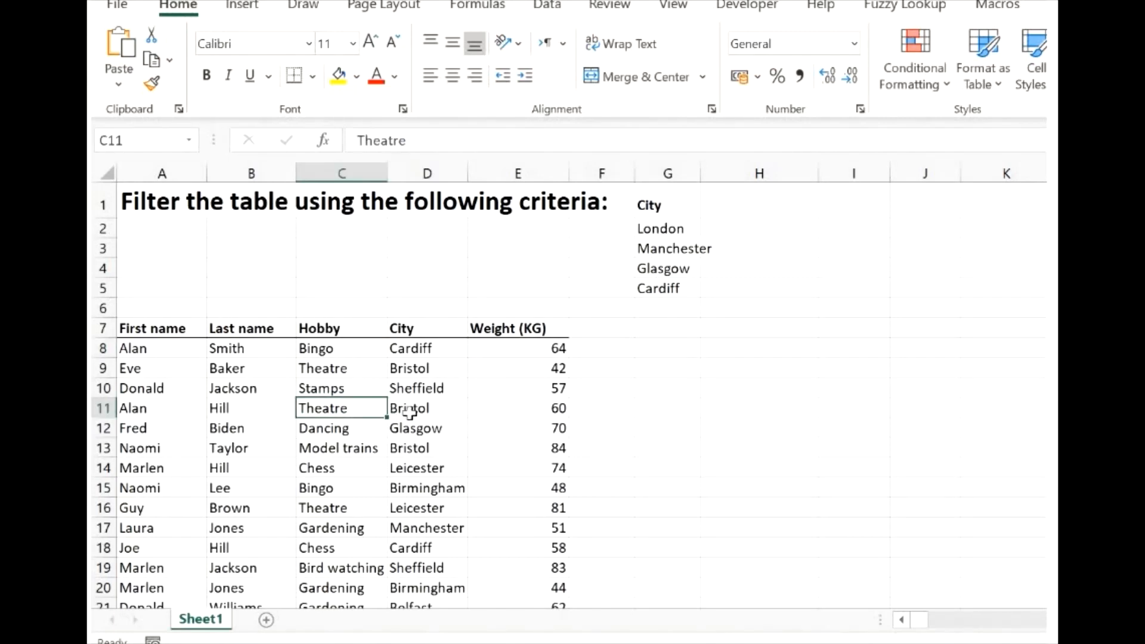
pyautogui.click(548, 6)
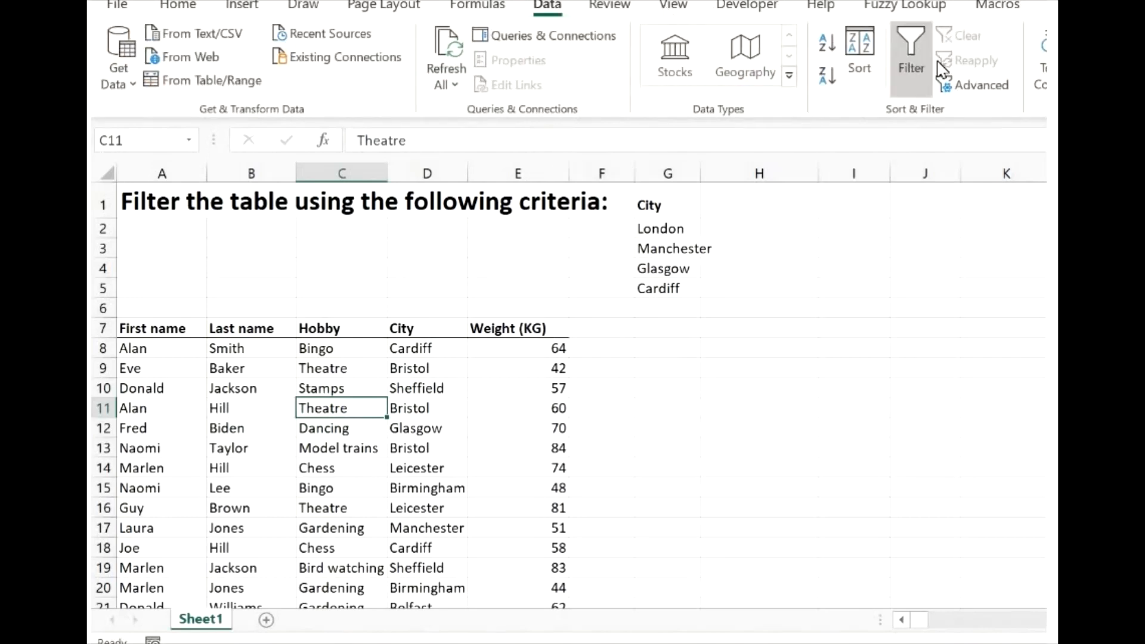
pyautogui.click(981, 85)
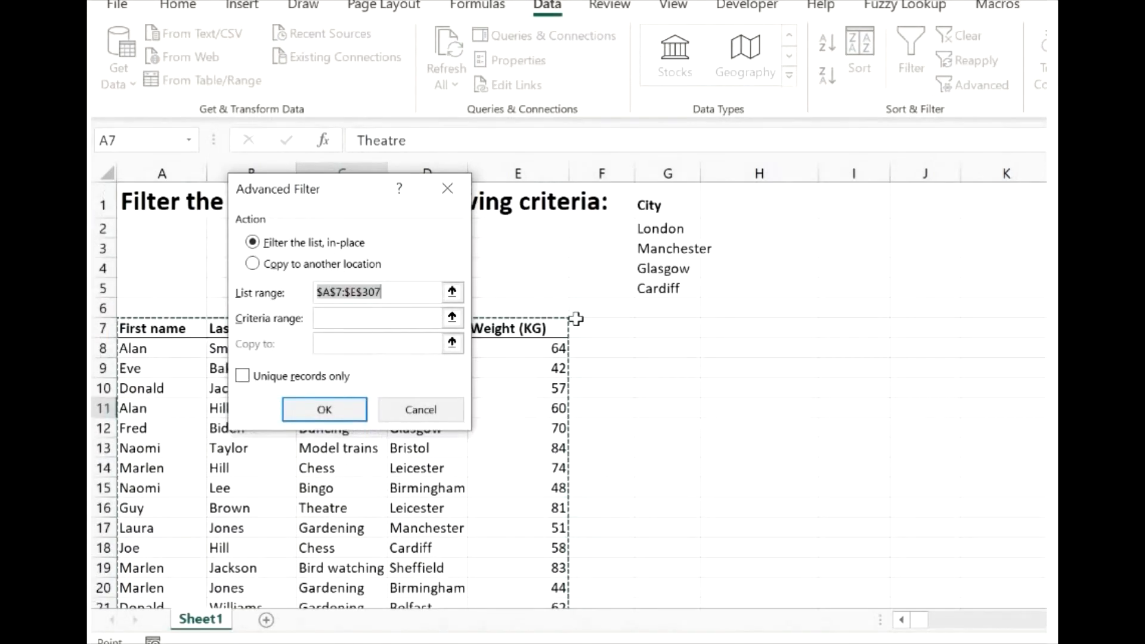
pyautogui.press('Tab')
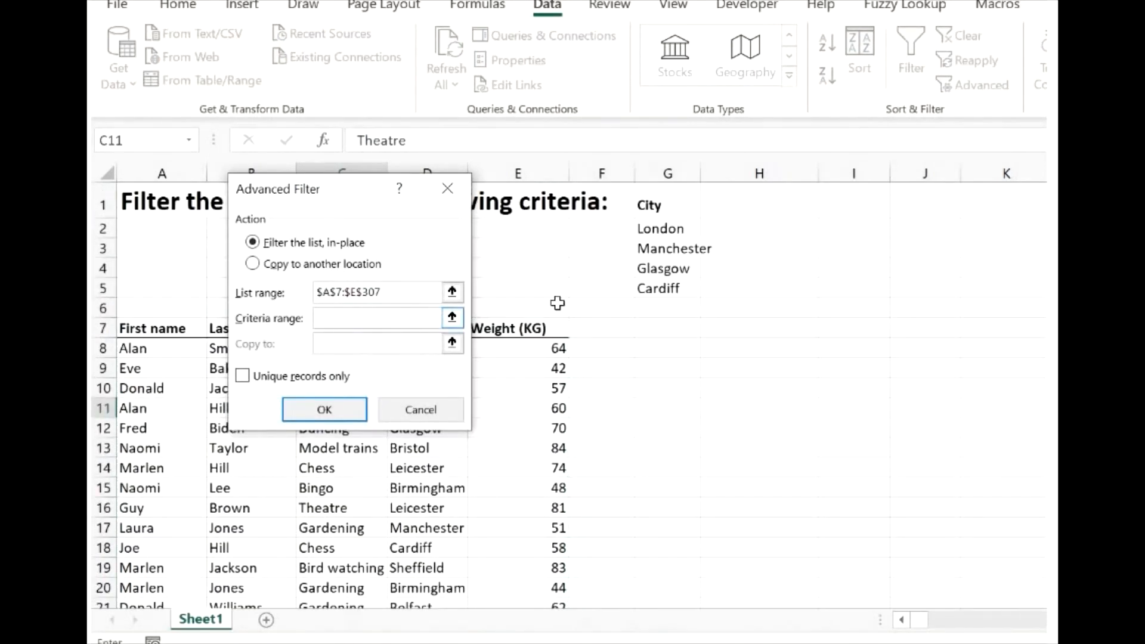
pyautogui.moveTo(660, 208); pyautogui.dragTo(670, 297)
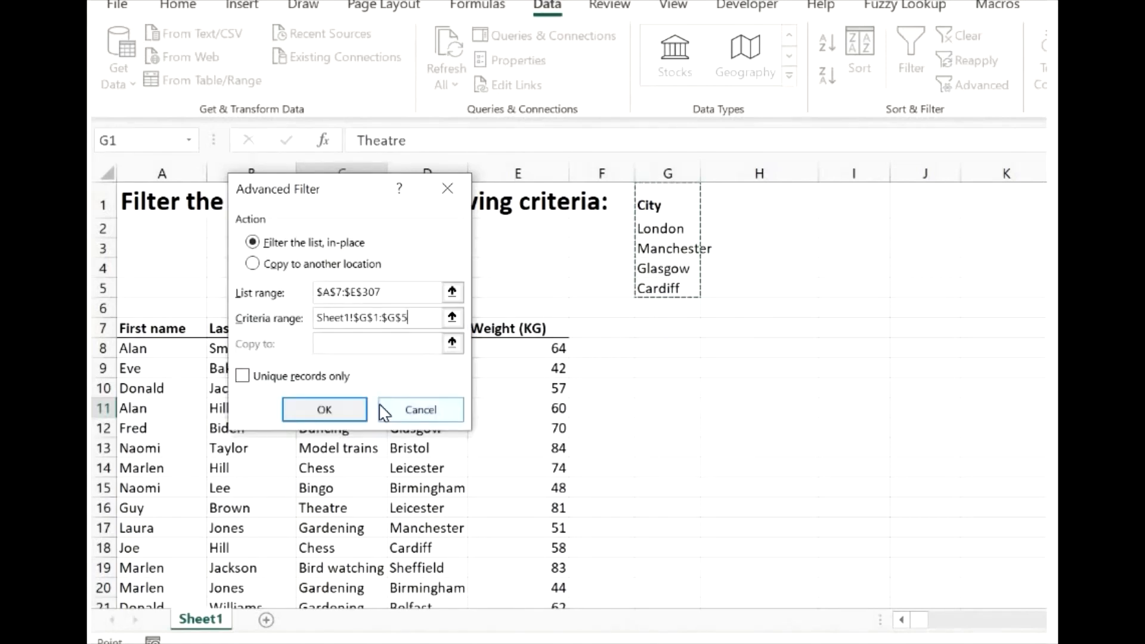
pyautogui.click(300, 417)
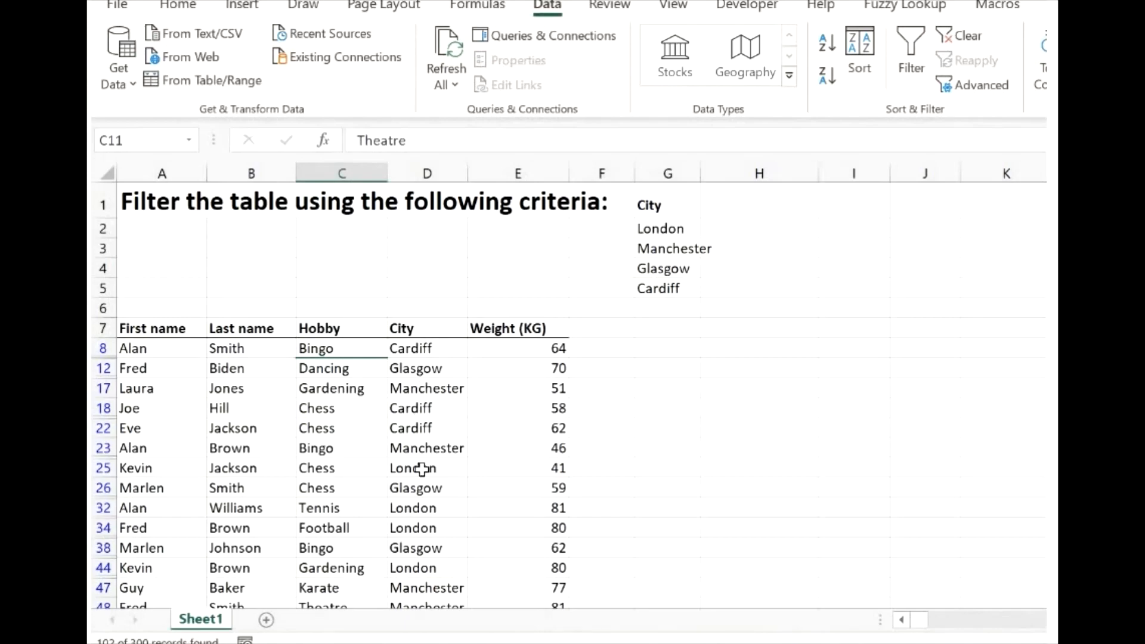
pyautogui.scroll(-15, 421, 469)
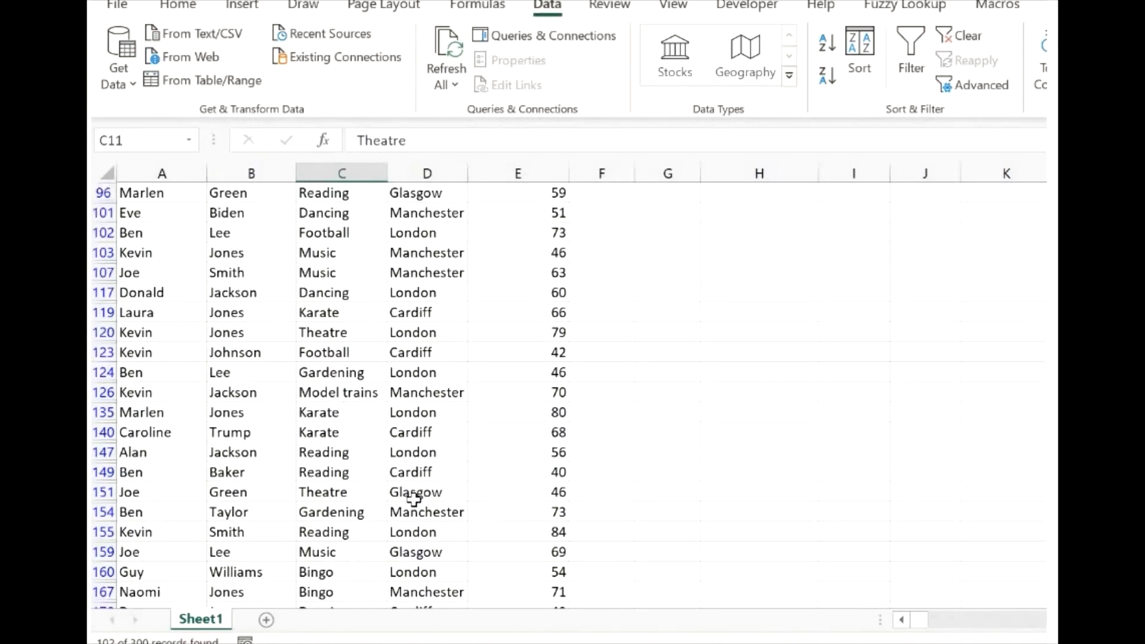
pyautogui.scroll(15, 414, 498)
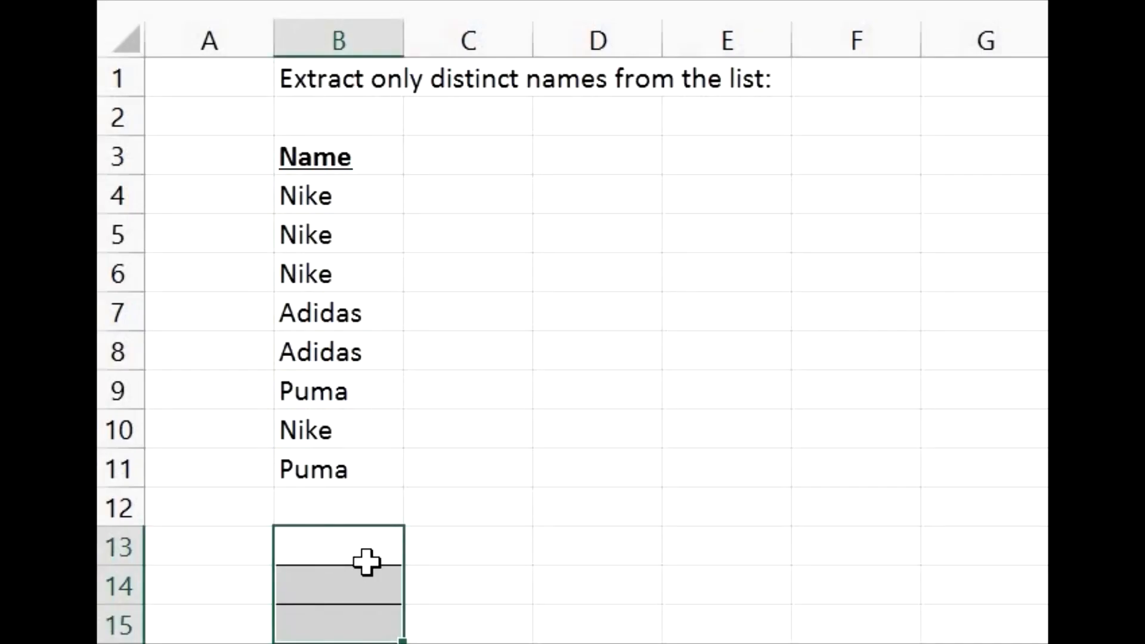
# Enter =UNIQUE(B4:B11,FALSE,FALSE) in B13 to extract the distinct names from the list
pyautogui.click(366, 558)
pyautogui.write('=UNIQUE(')
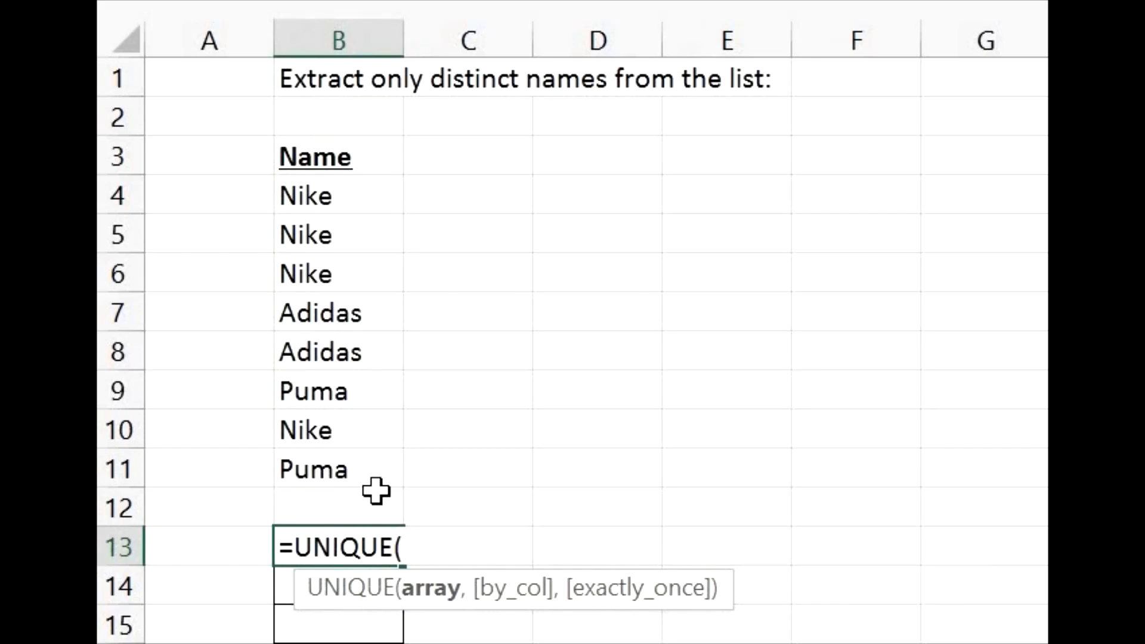
pyautogui.moveTo(370, 204); pyautogui.dragTo(369, 475)
pyautogui.write(',')
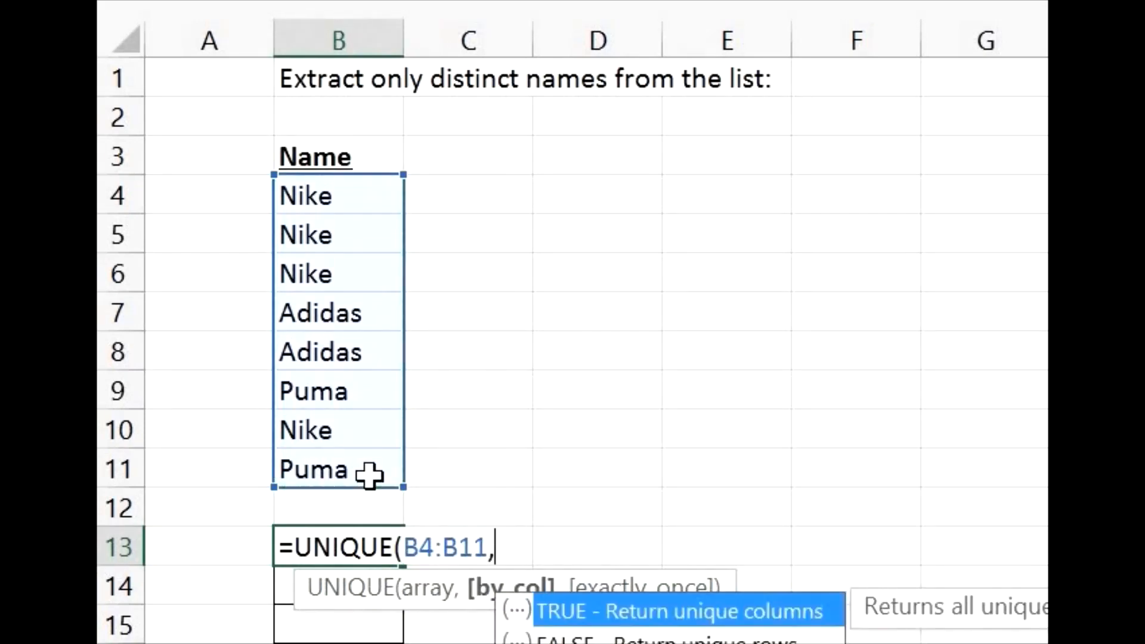
pyautogui.write('FALSE,FALSE)')
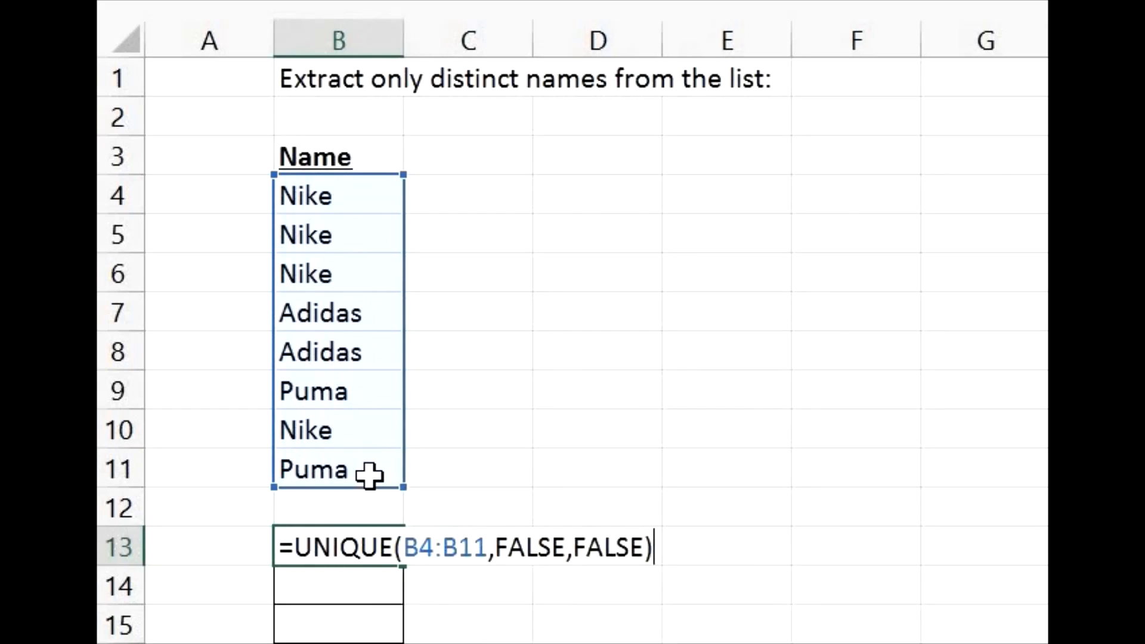
pyautogui.press('Return')
pyautogui.click(614, 553)
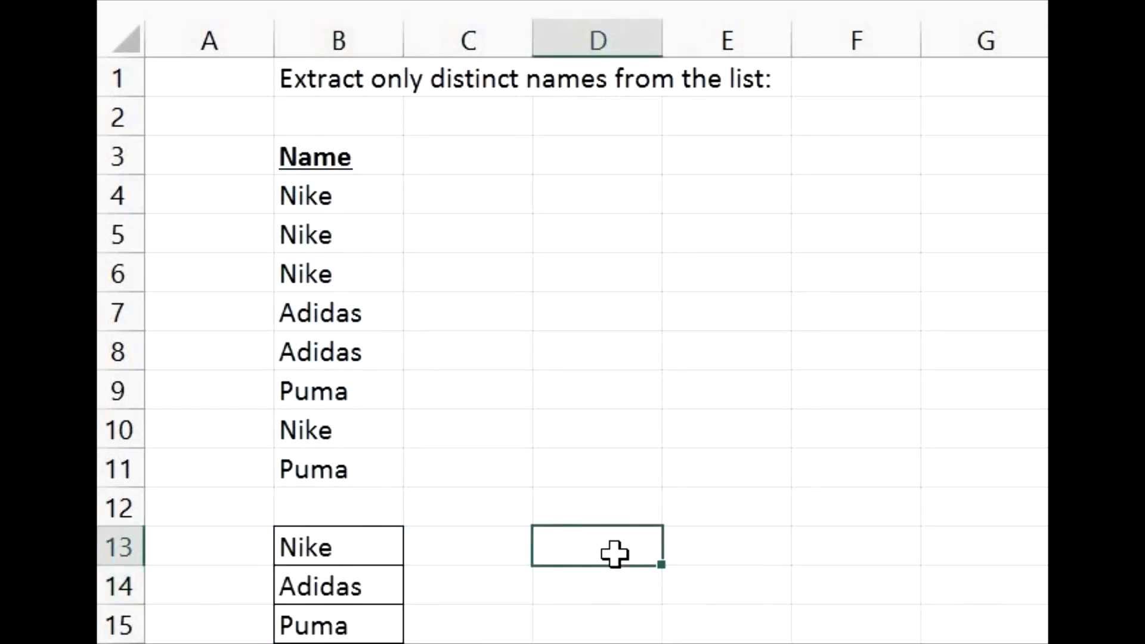